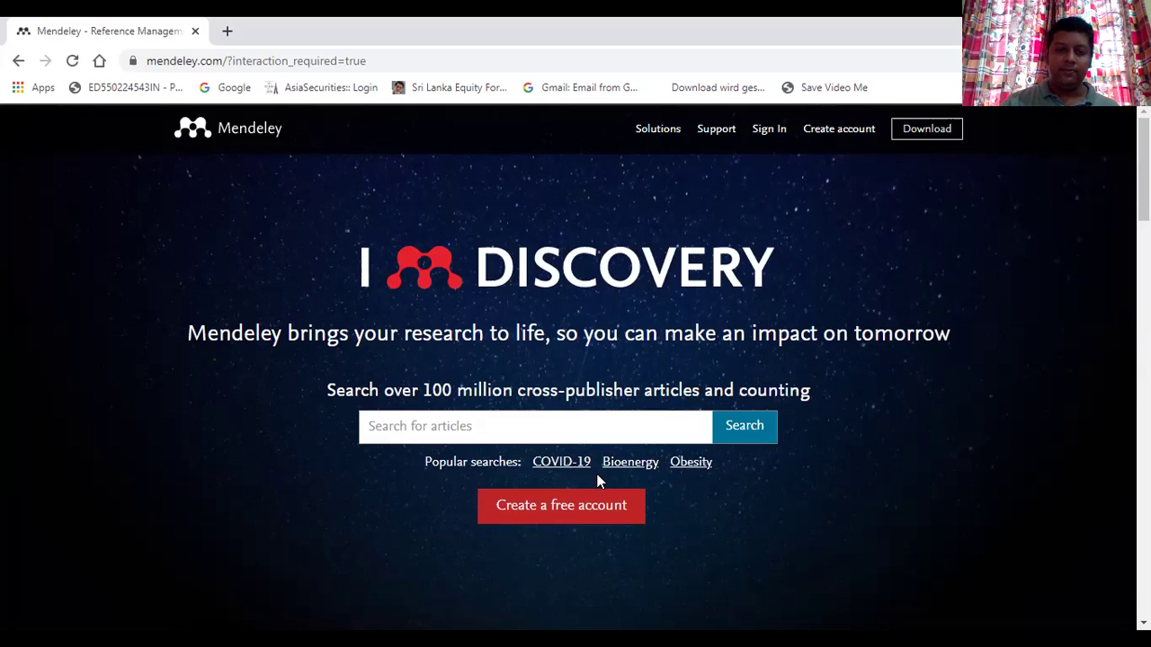
Start creating a free Mendeley account to reach the Elsevier sign-in page.
click(575, 507)
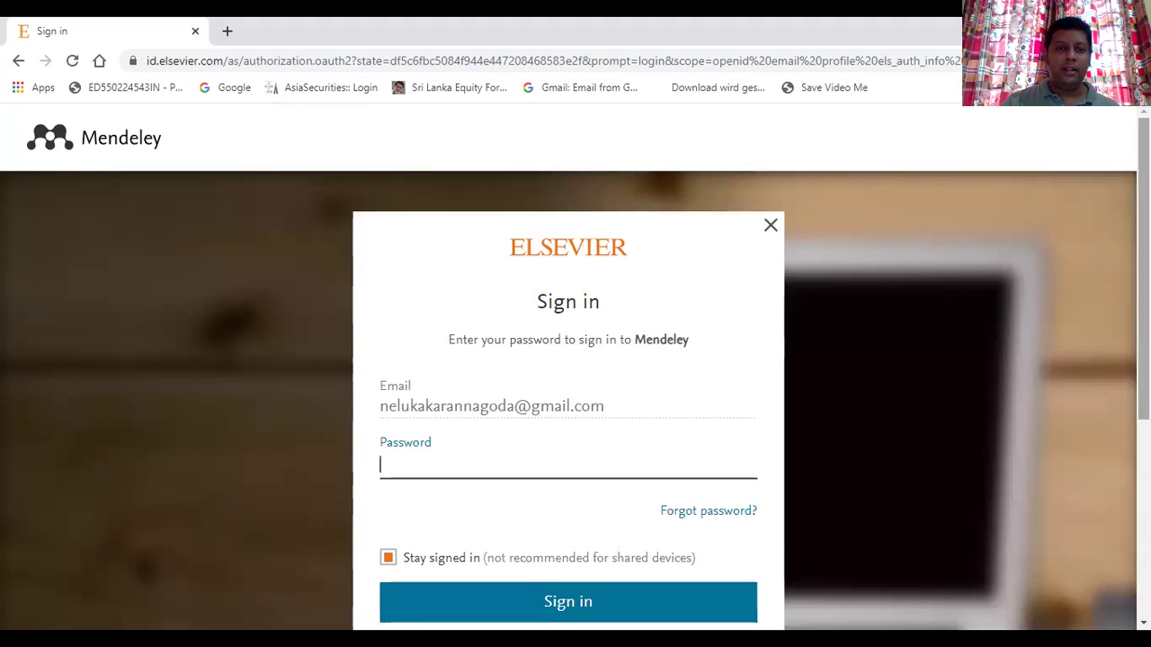
scroll(575, 367, down, 2)
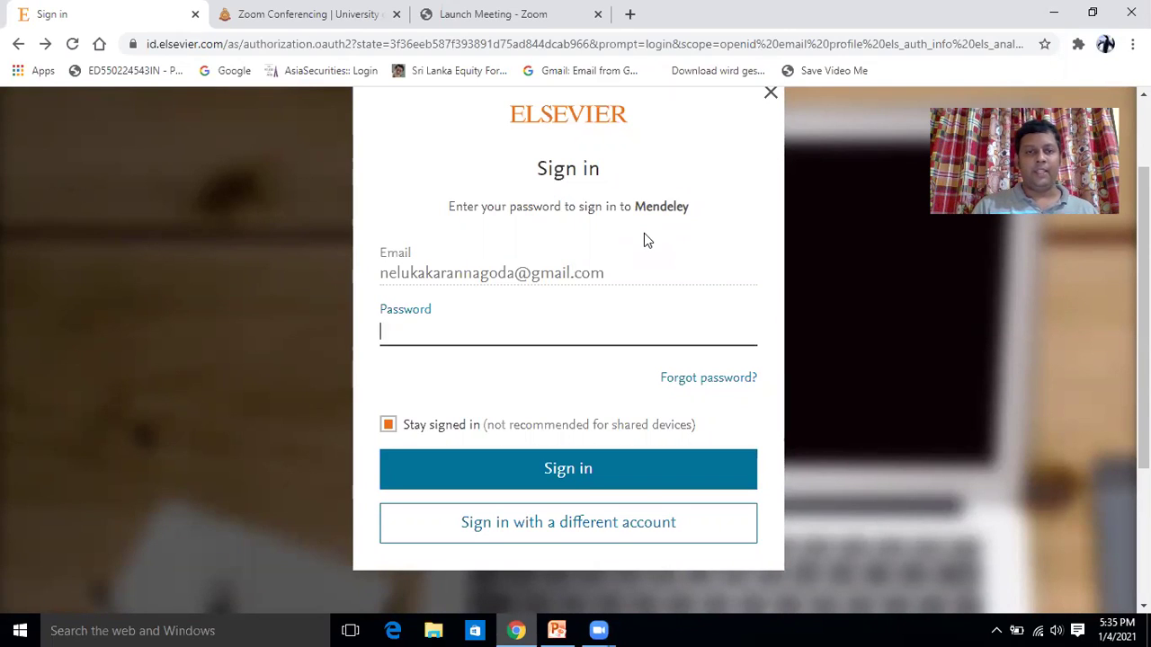
Switch to a different account, pick the saved institutional e-mail, and continue to registration.
click(529, 531)
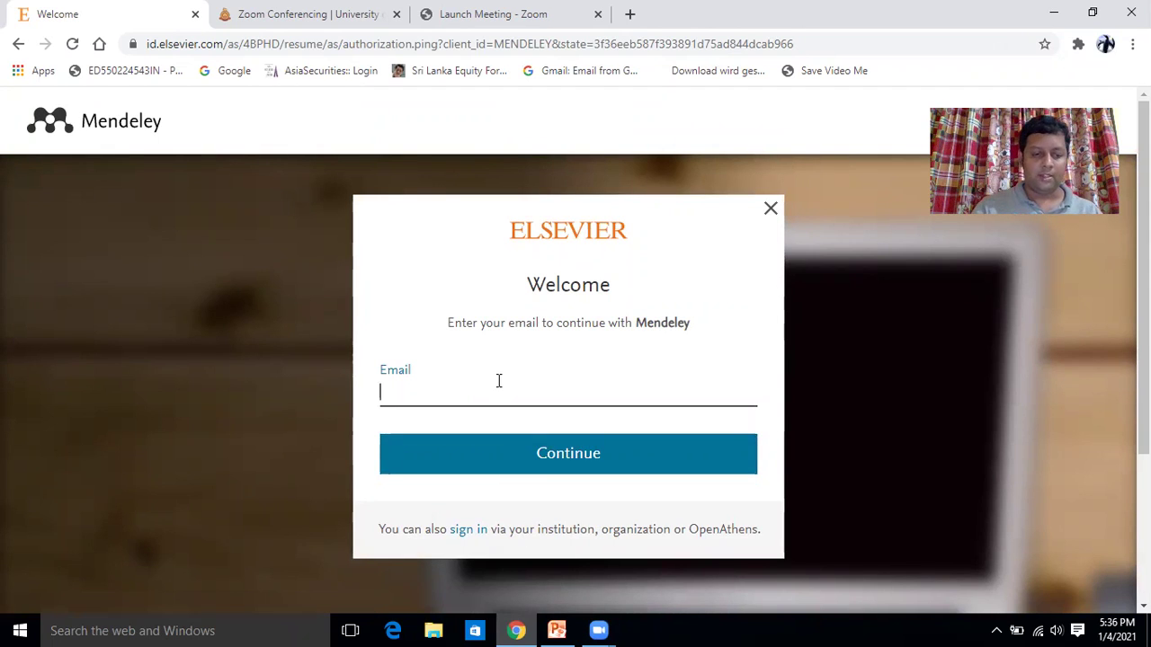
text(nelu)
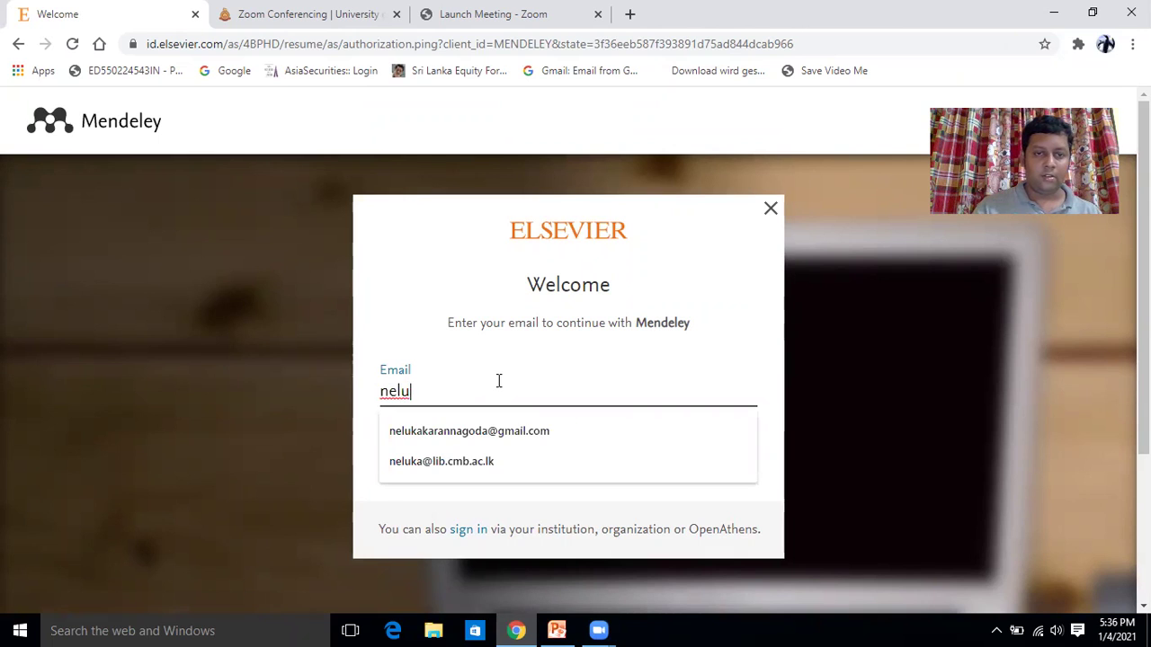
click(468, 465)
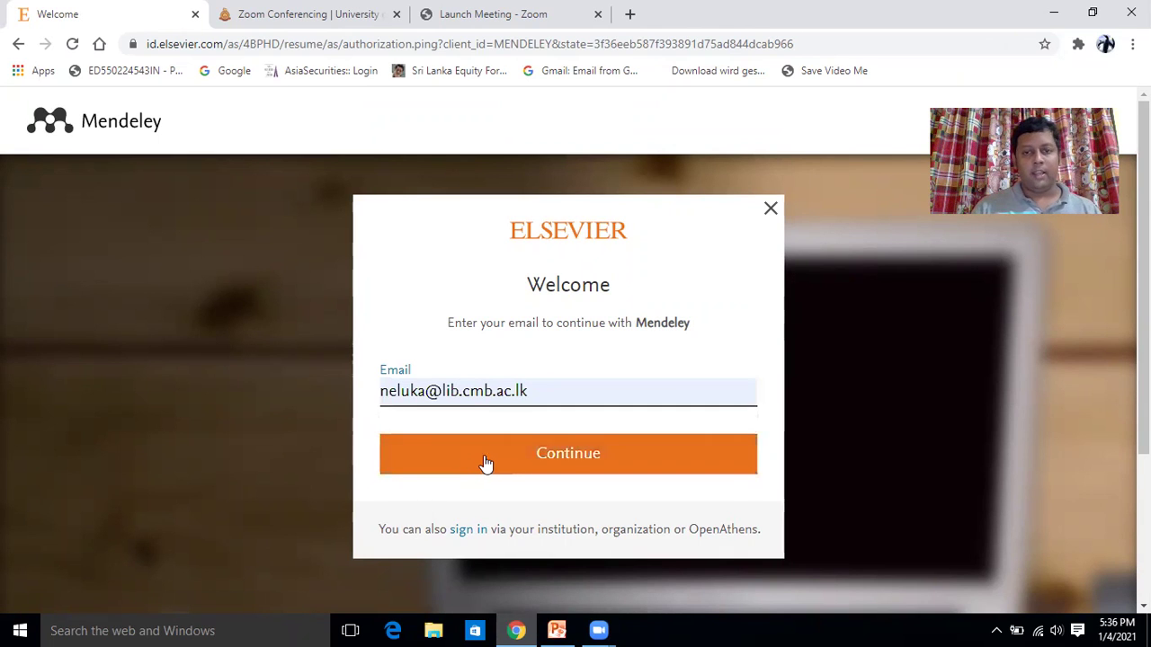
click(493, 463)
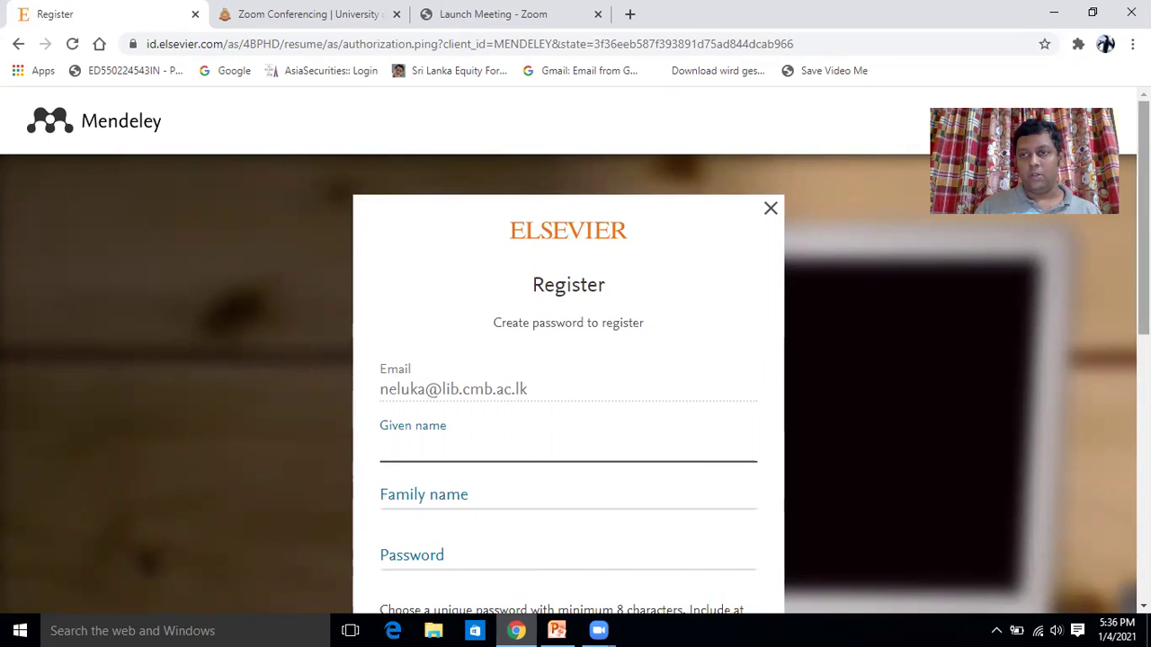
scroll(575, 350, down, 2)
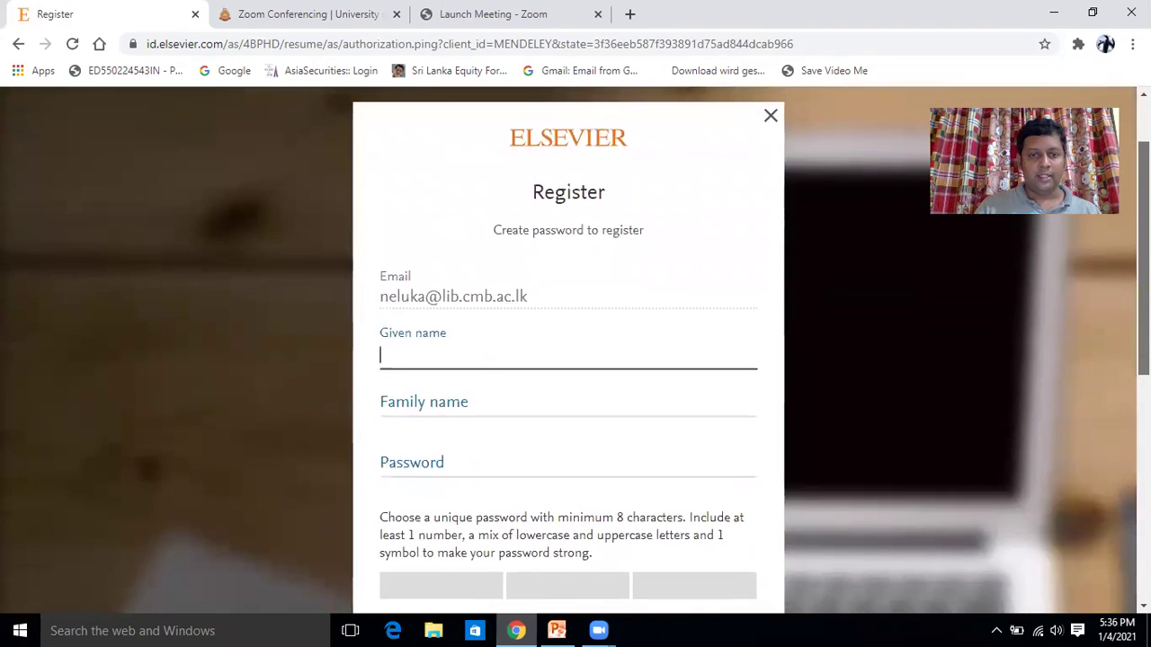
scroll(694, 510, down, 1)
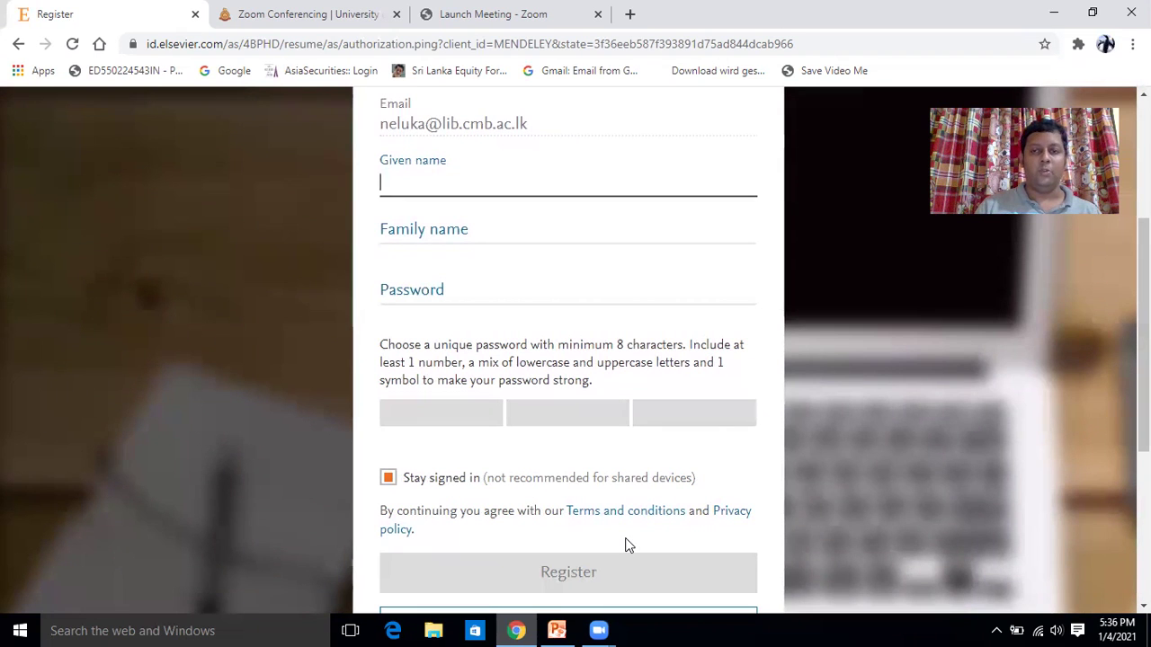
Bring the Mendeley Software.pptx presentation forward, showing slide 10 on signing in.
click(557, 630)
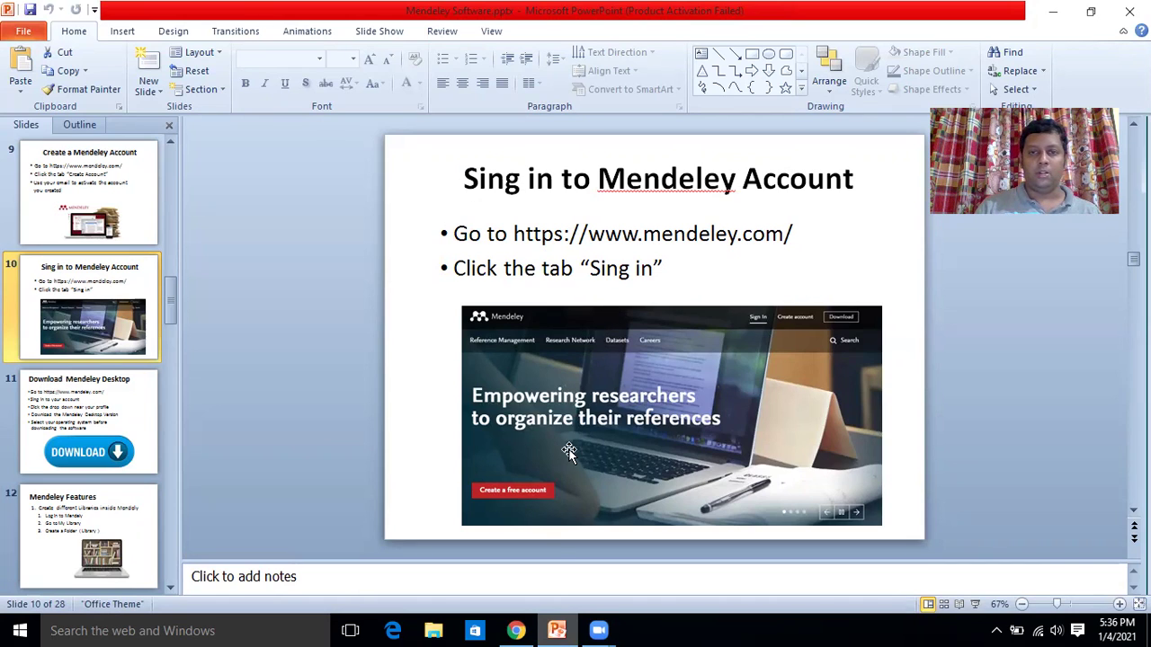
mouse_move(530, 629)
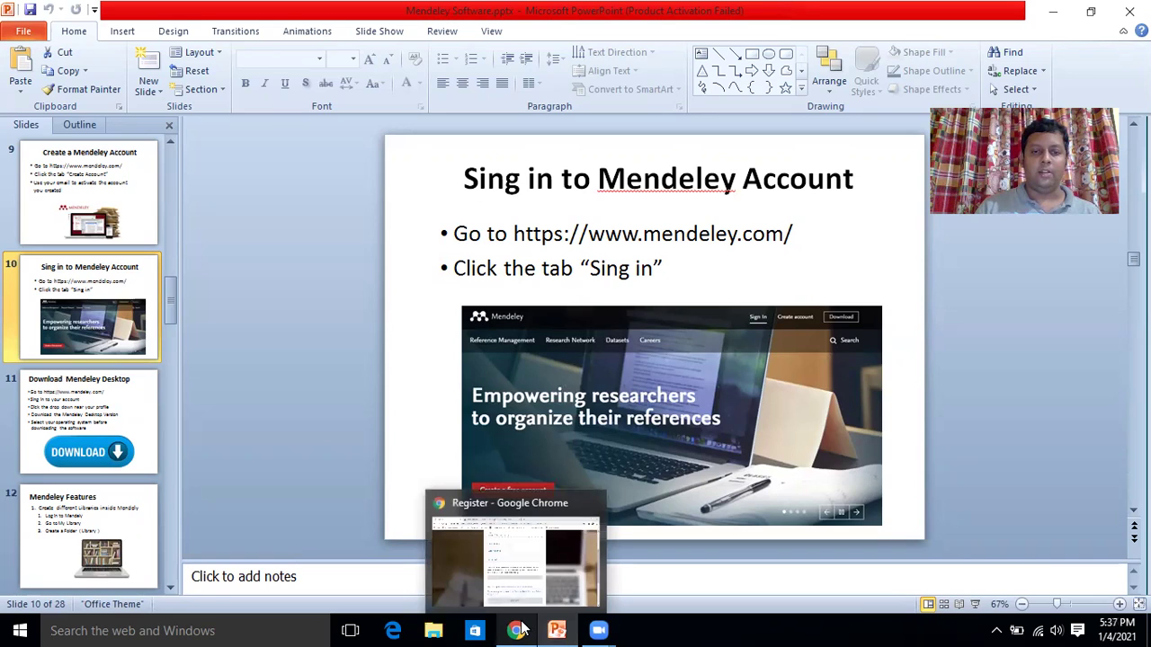
click(521, 630)
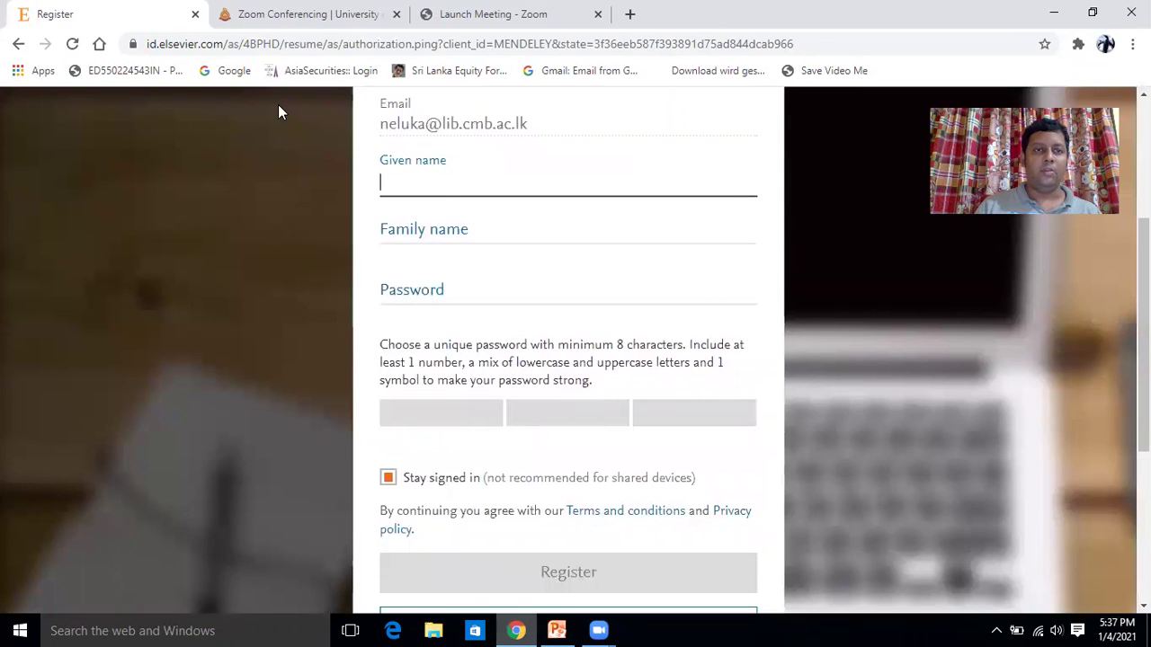
click(275, 44)
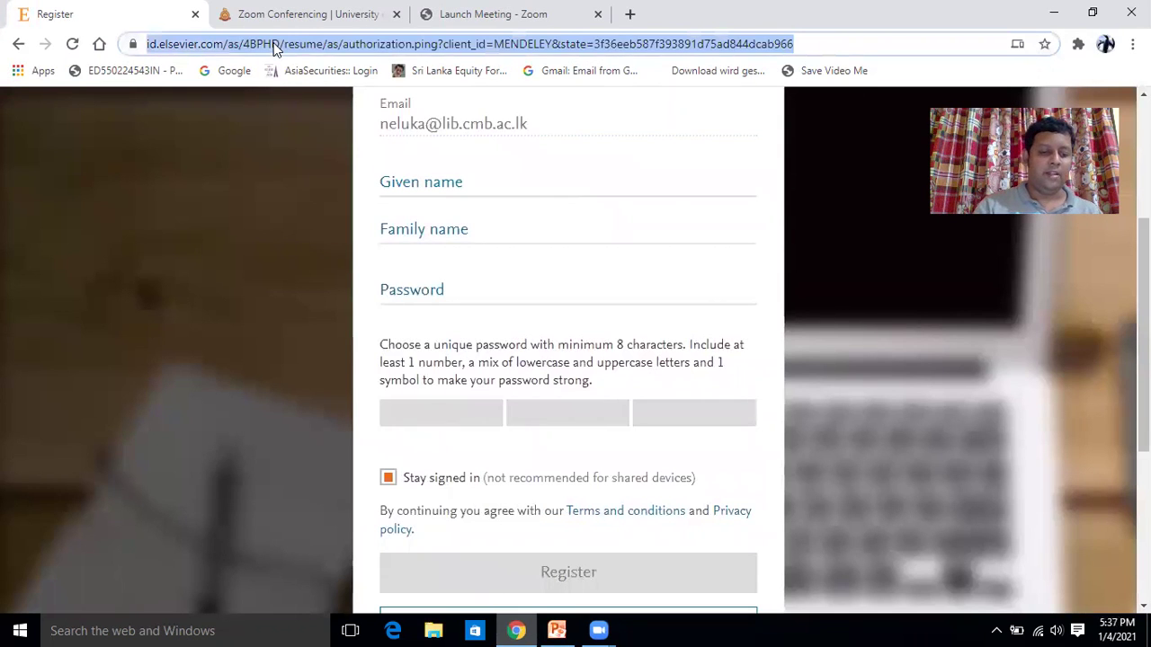
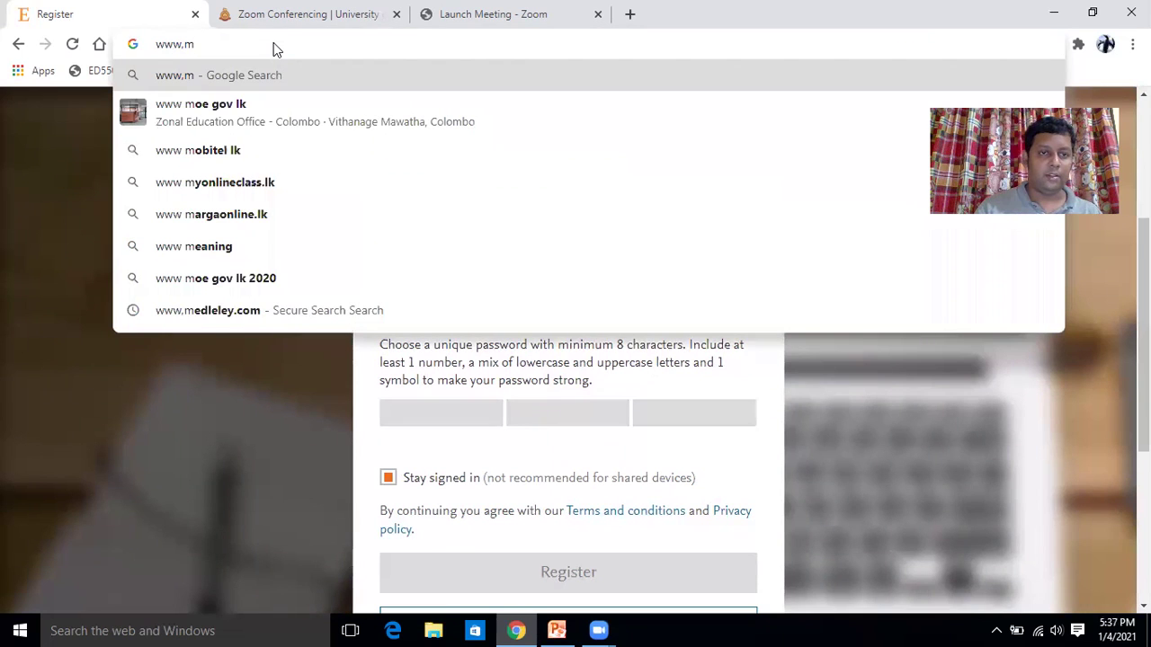
click(214, 318)
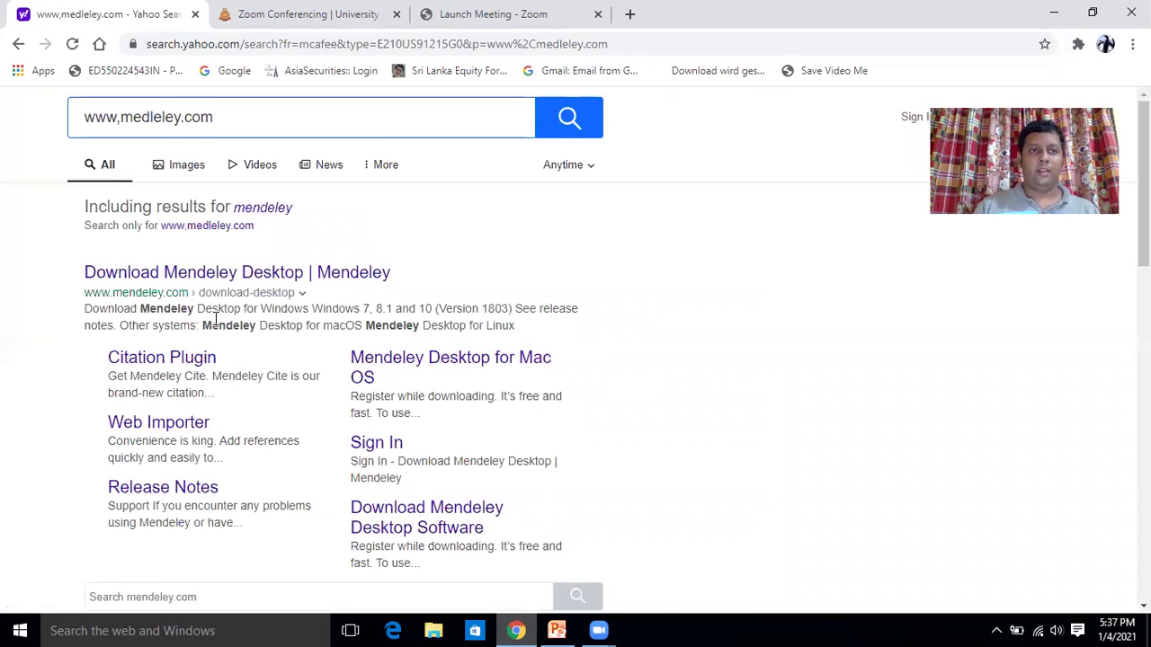
click(185, 46)
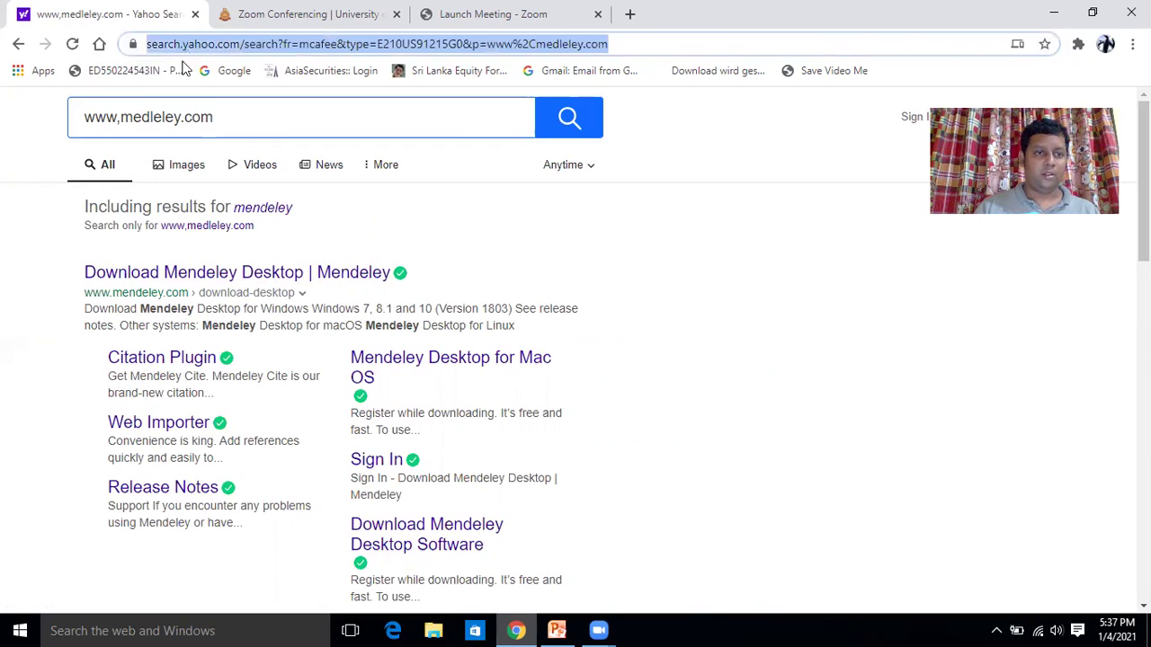
click(85, 294)
drag(86, 293, 189, 292)
key(ctrl+c)
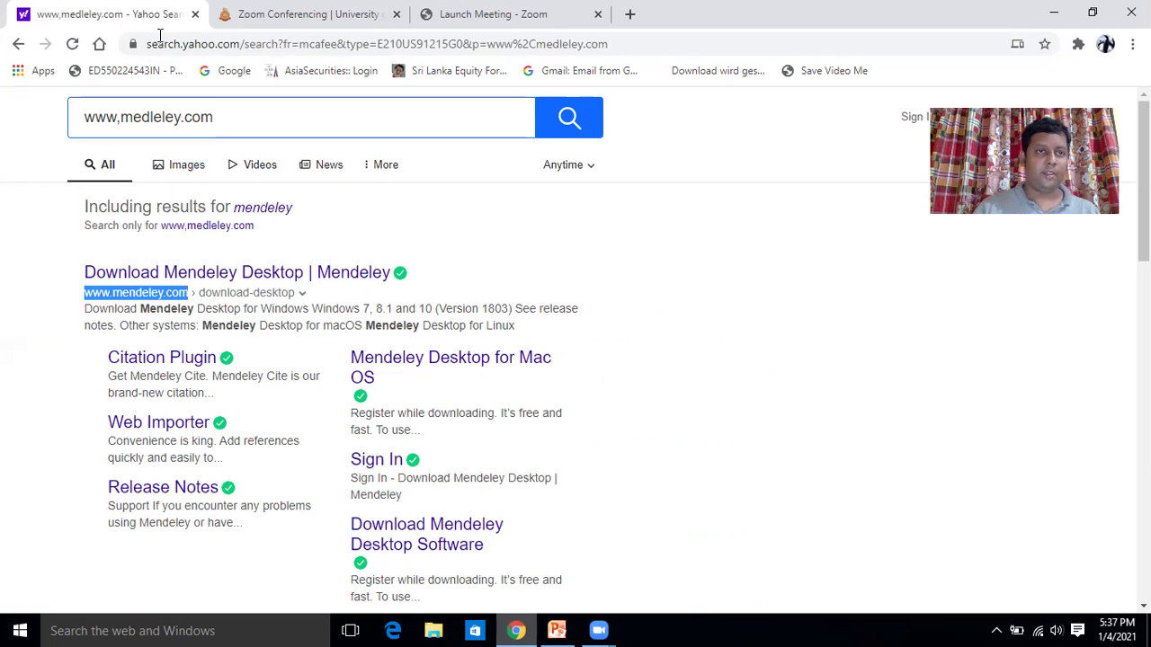
click(165, 52)
key(ctrl+v)
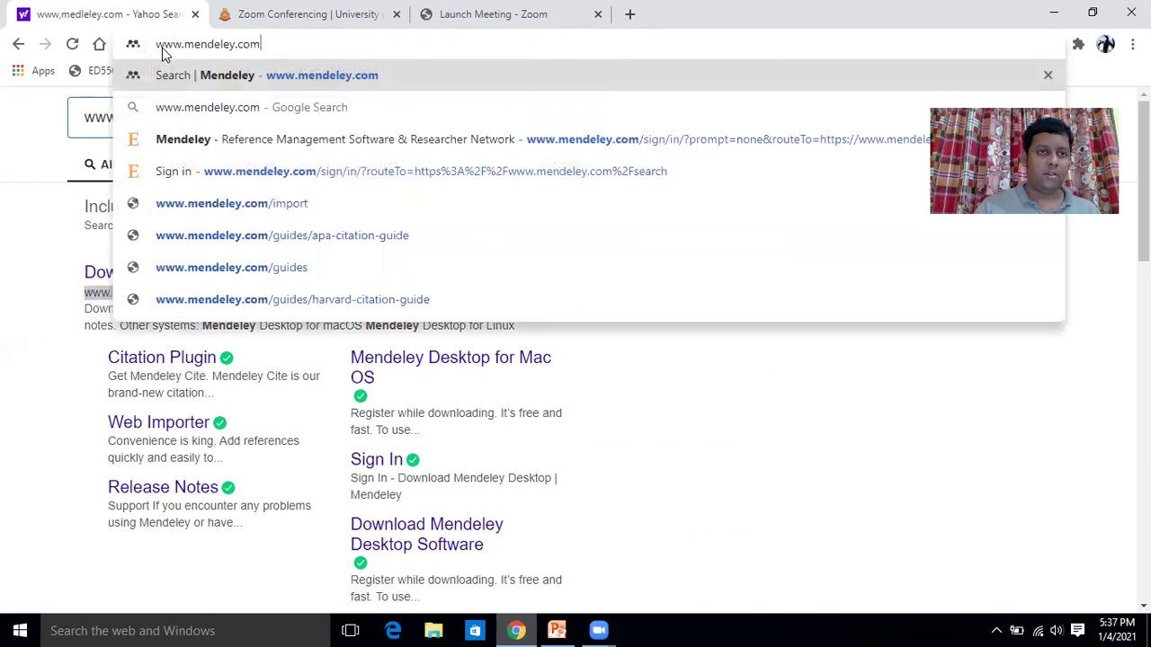
key(Return)
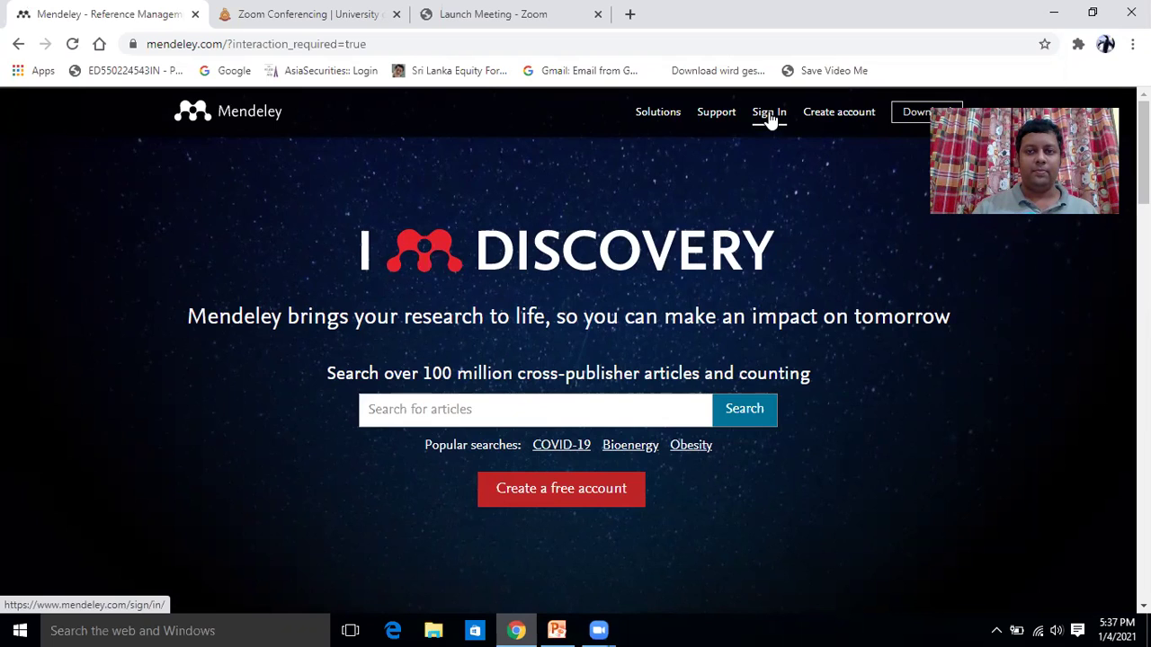
click(769, 116)
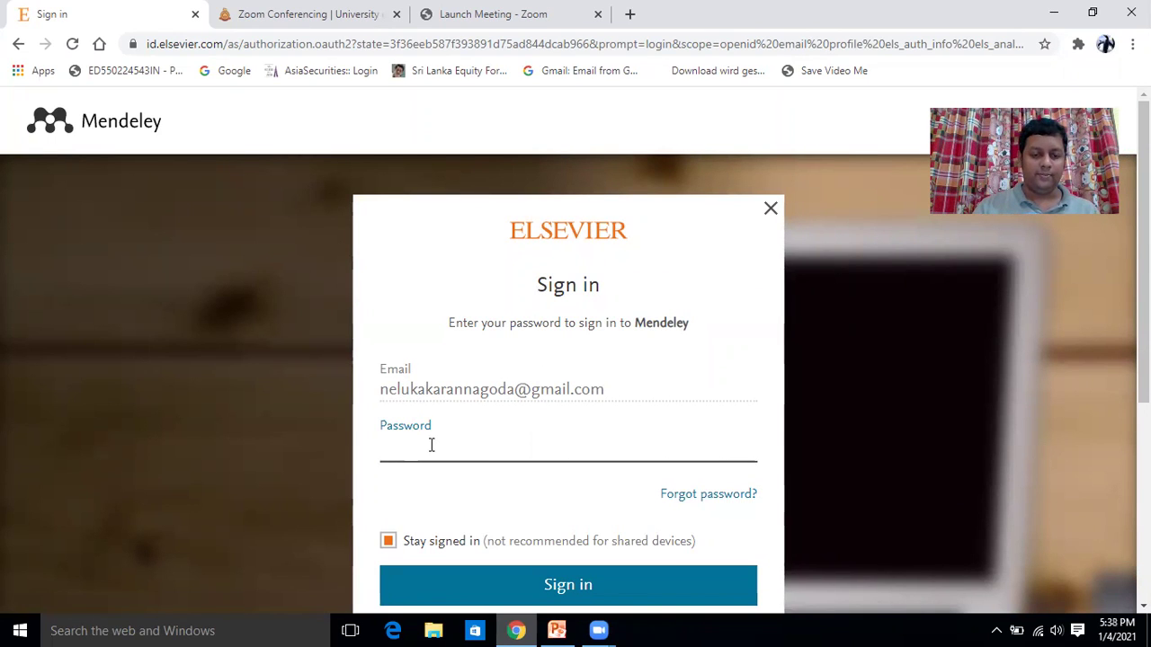
Enter the account password and submit the sign-in.
text(•••)
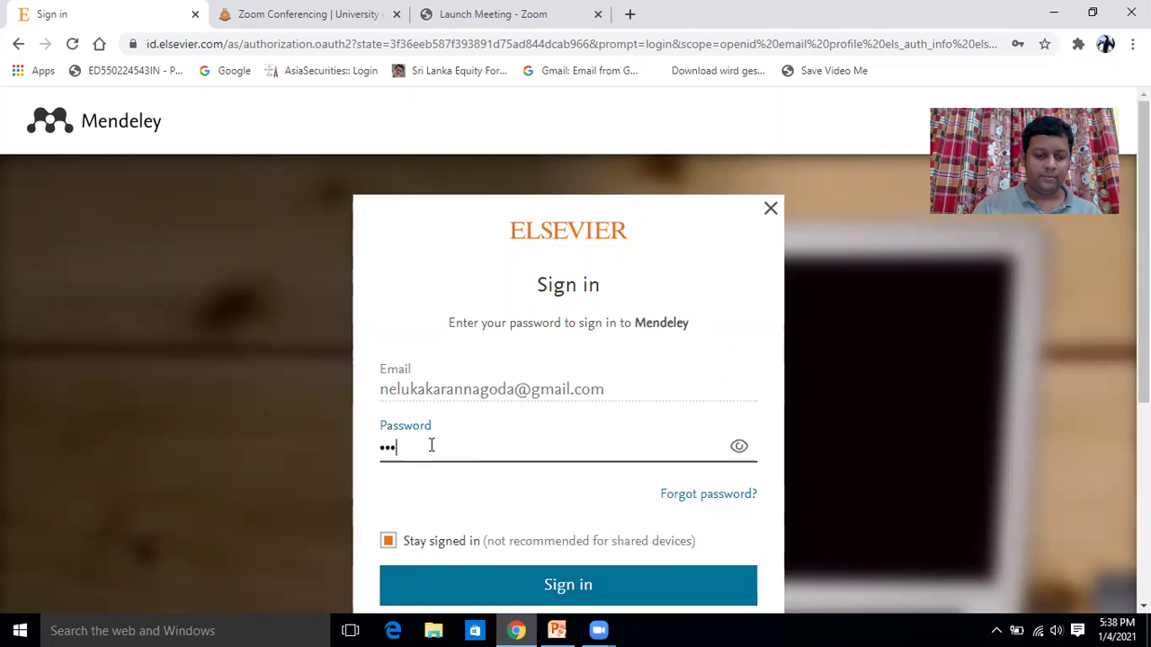
text(•••••••••)
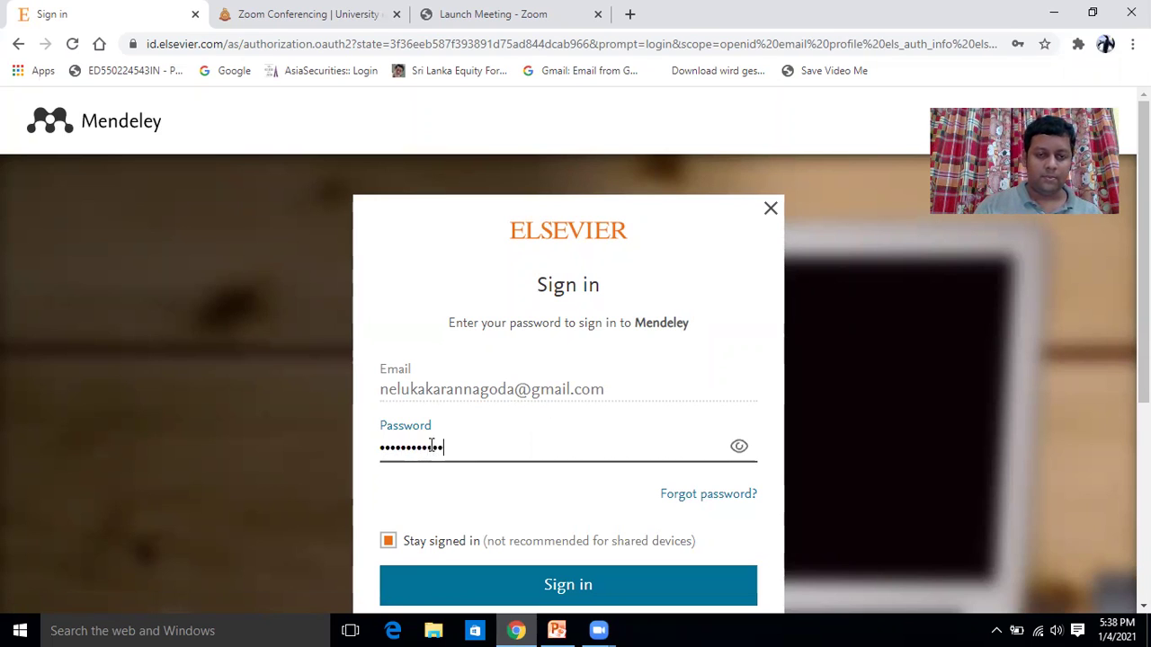
click(612, 595)
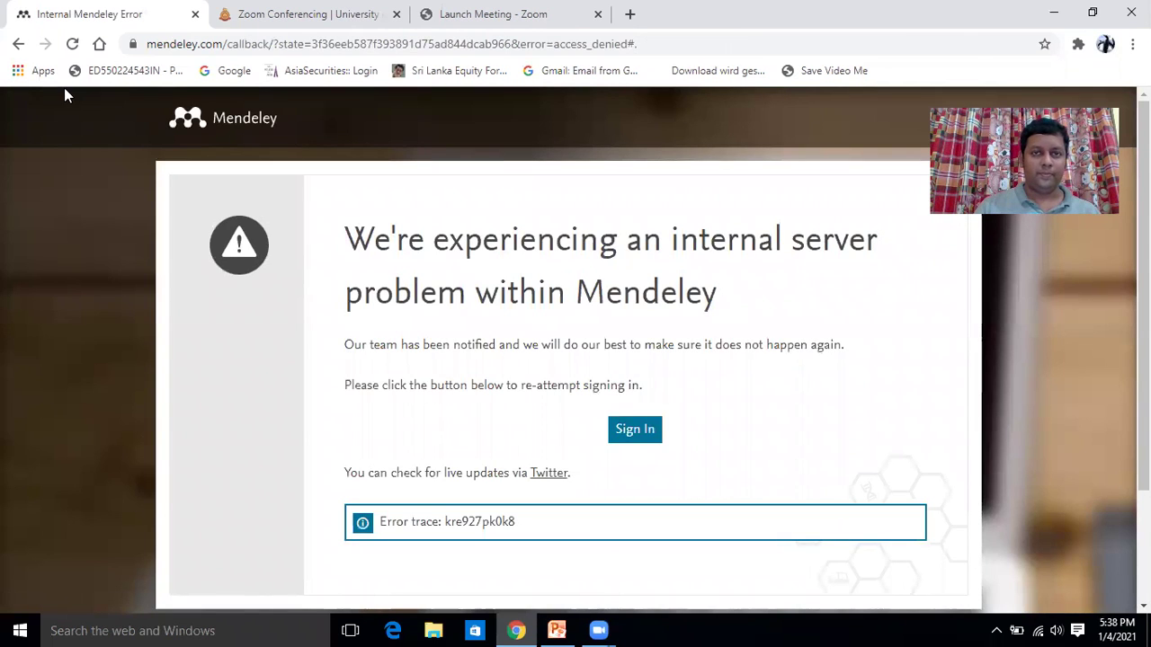
Go back in the browser to retry sign-in, reaching the signed-in Welcome to Mendeley page.
click(18, 47)
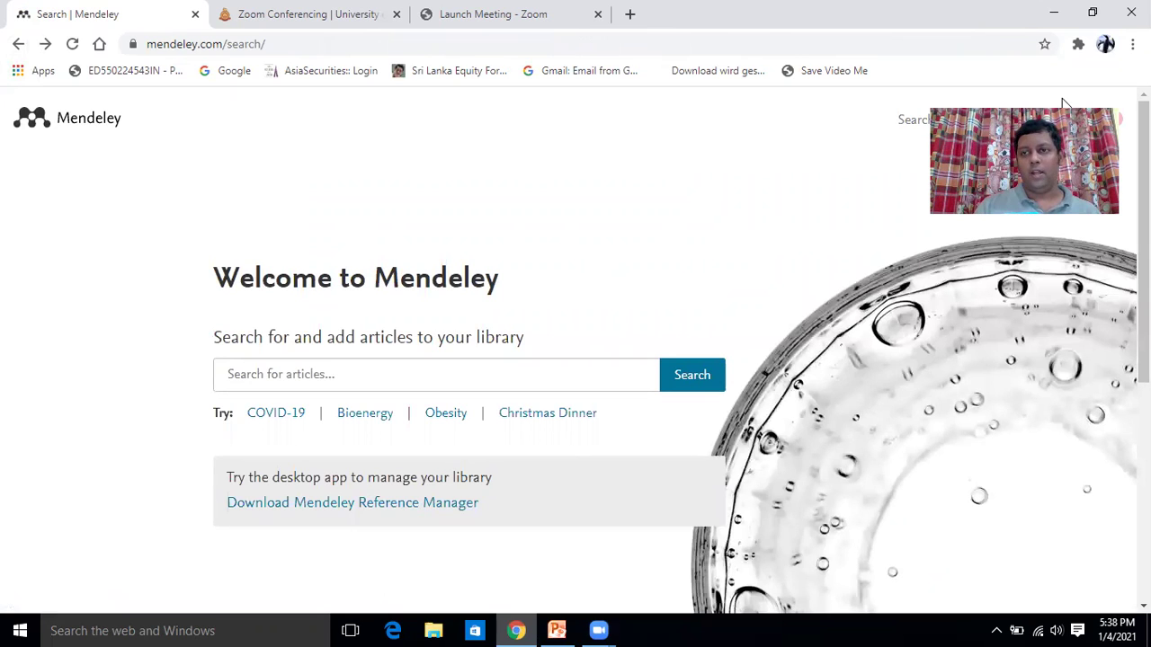
drag(1063, 104, 808, 106)
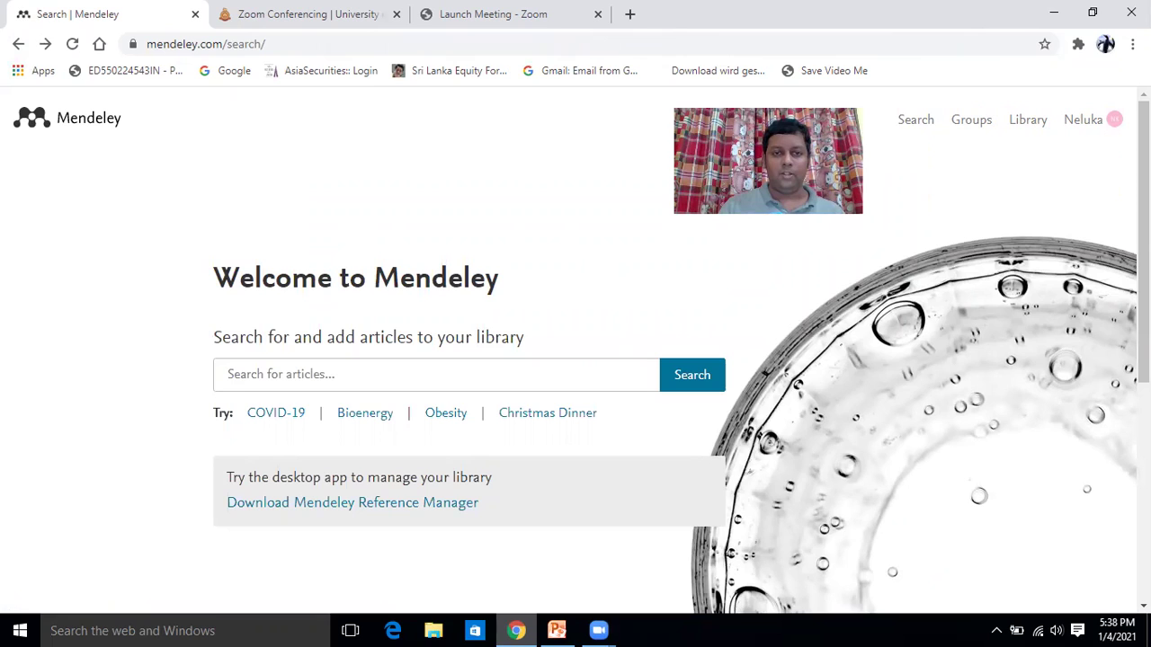
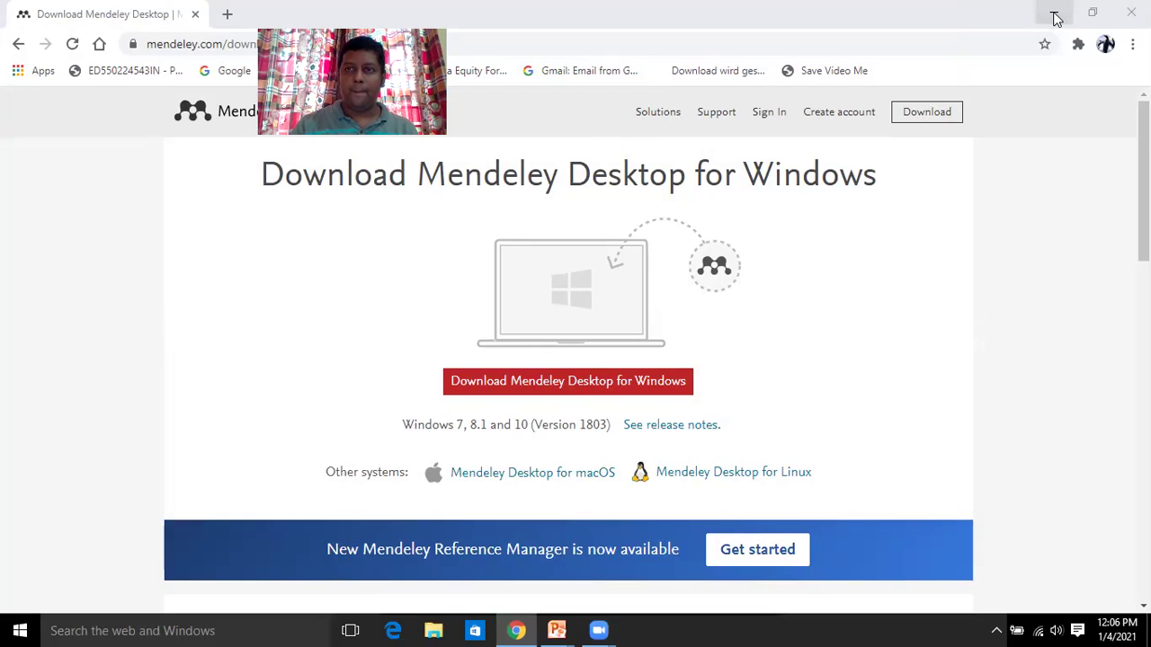
End the tutorial slideshow and bring up slide 12, 'Mendeley Features', in the PowerPoint editor.
click(1054, 14)
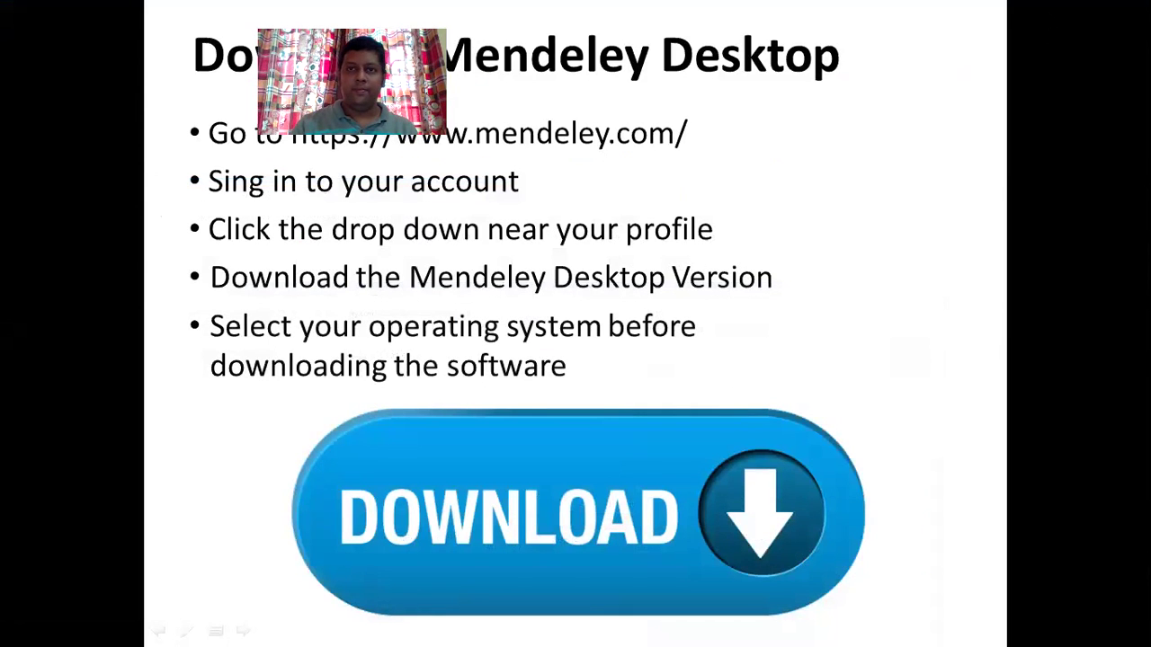
click(933, 115)
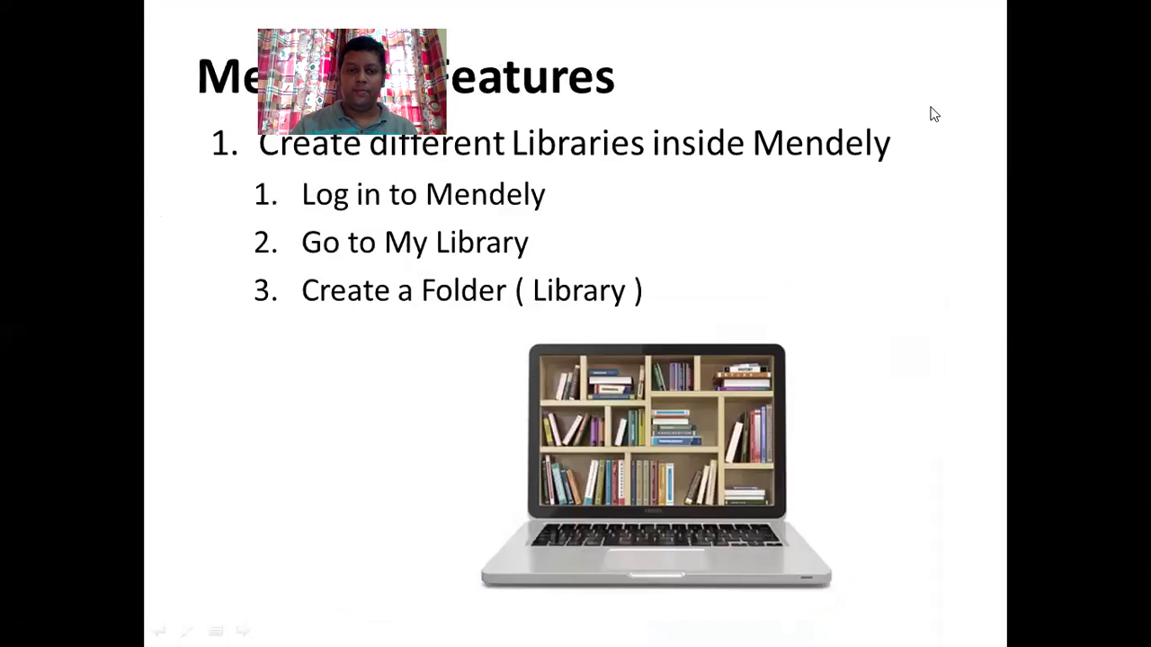
key(Left)
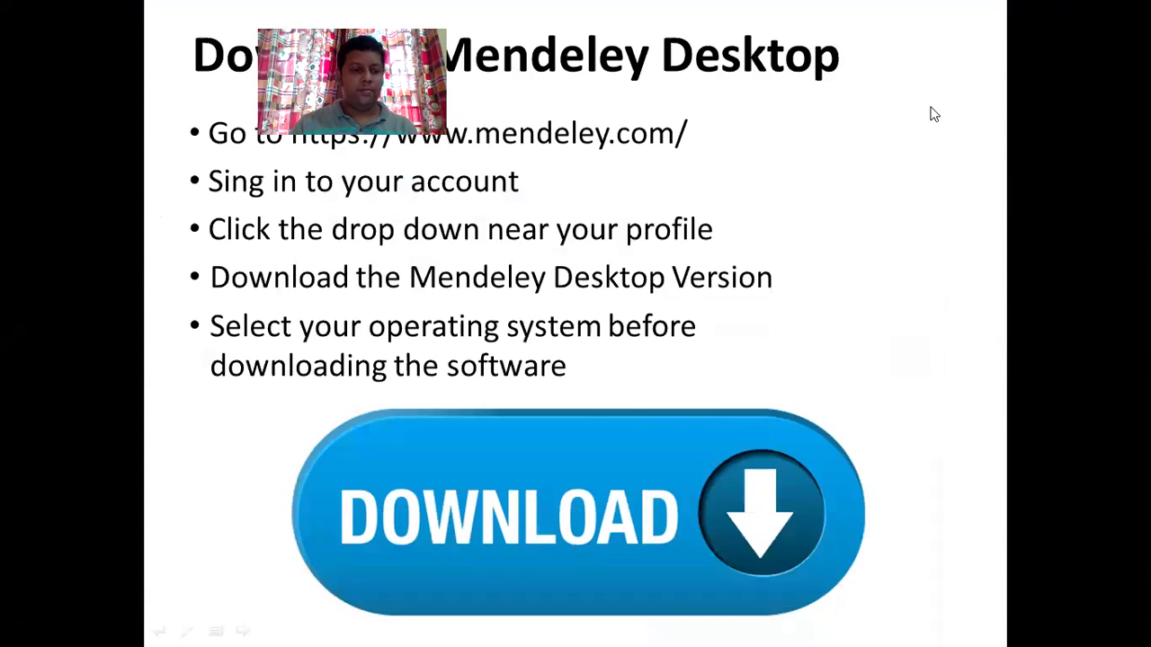
key(Escape)
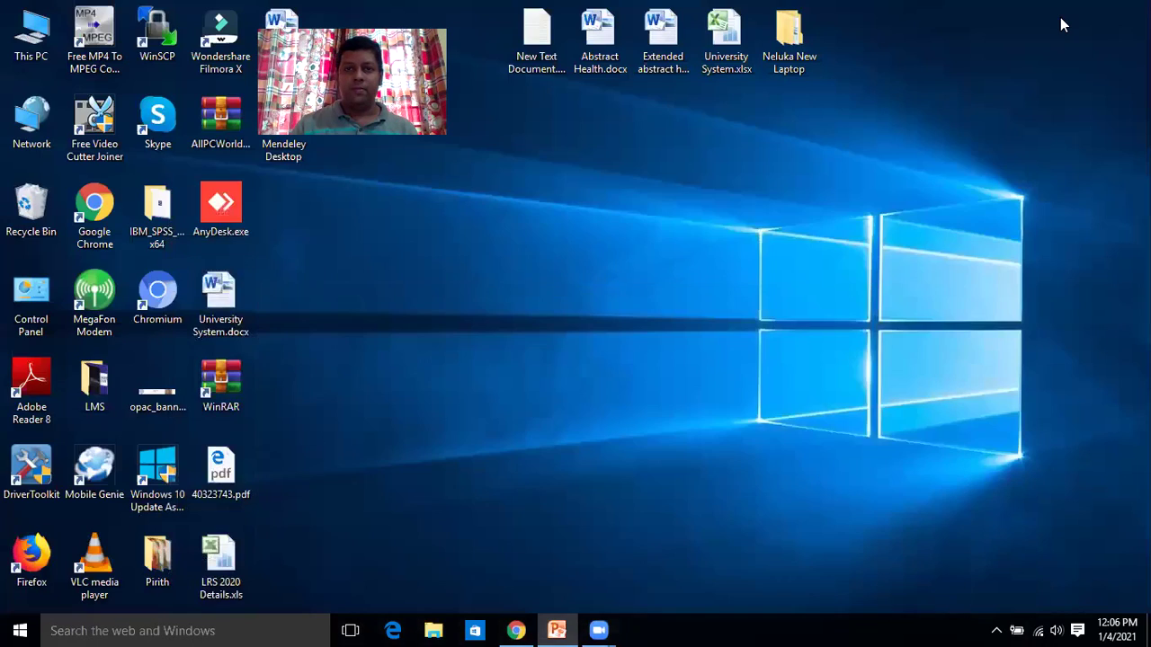
click(1060, 18)
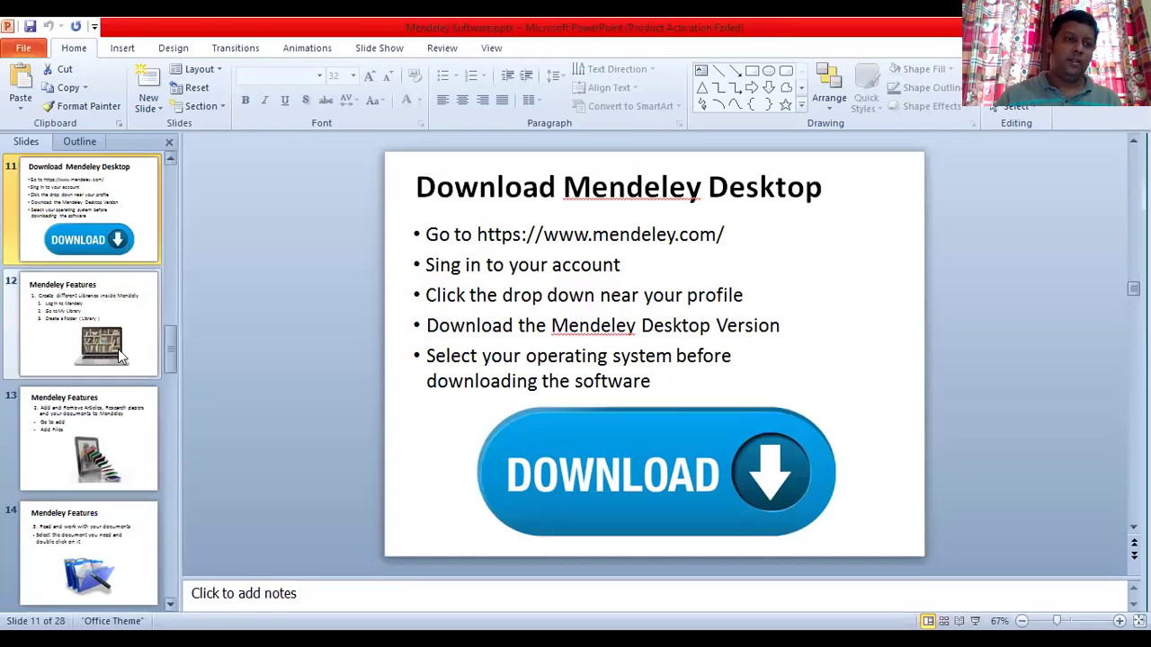
click(114, 350)
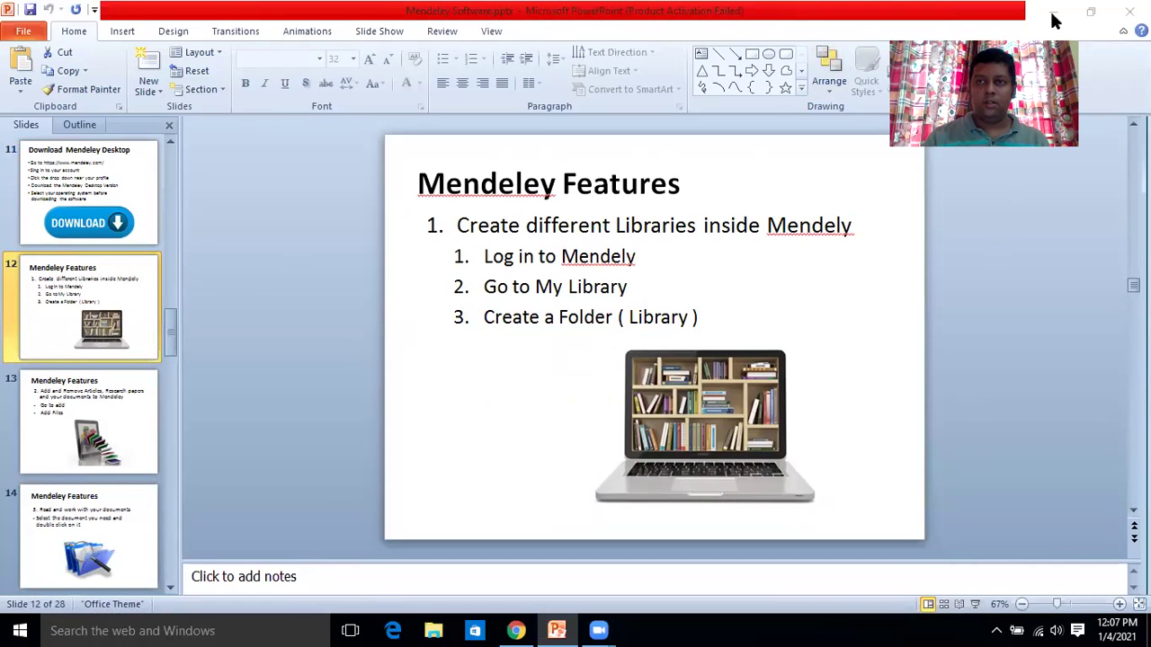
Launch Mendeley Desktop from the desktop and sign in with the account e-mail and password.
click(1054, 15)
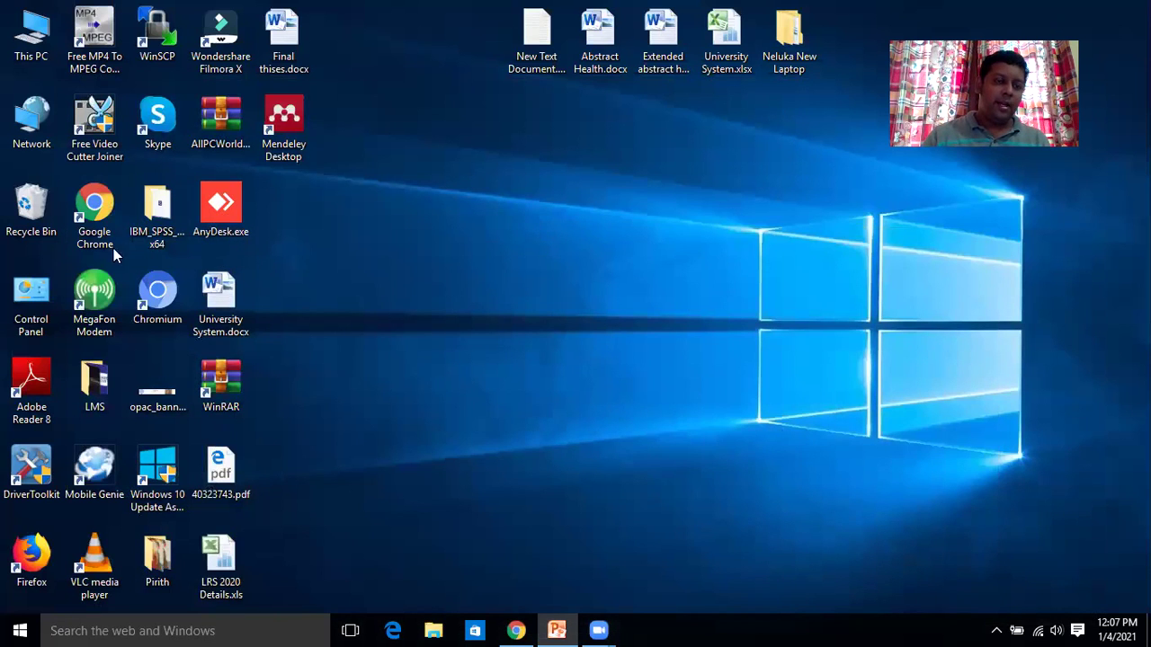
double_click(284, 112)
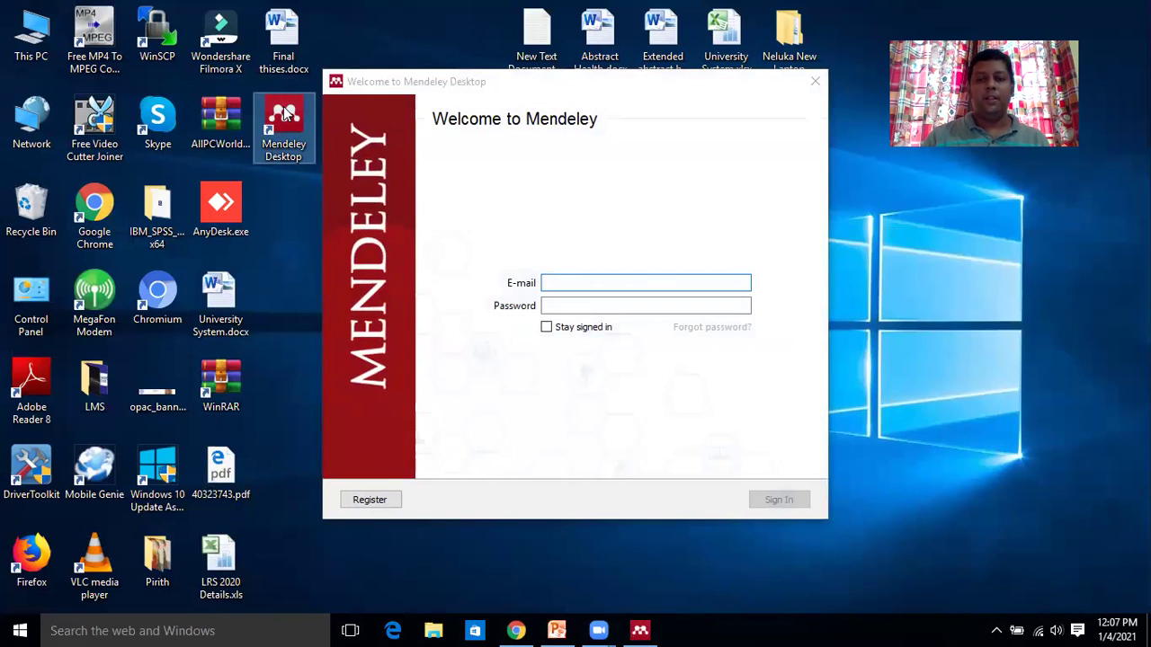
click(591, 283)
click(552, 307)
text(*******)
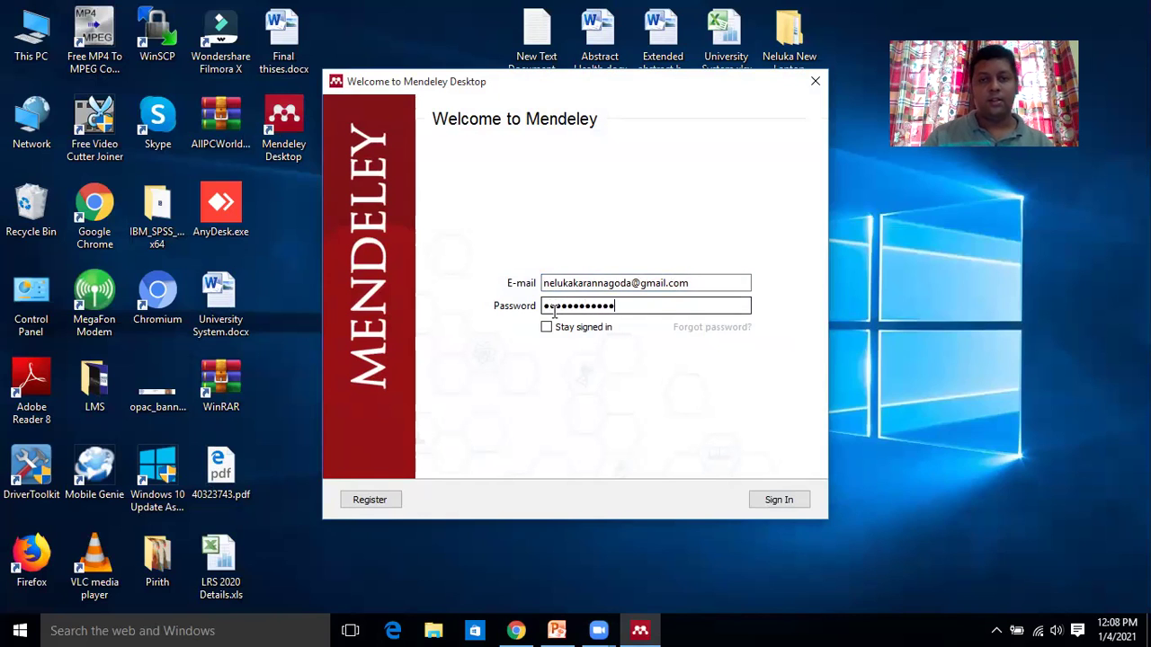
click(773, 501)
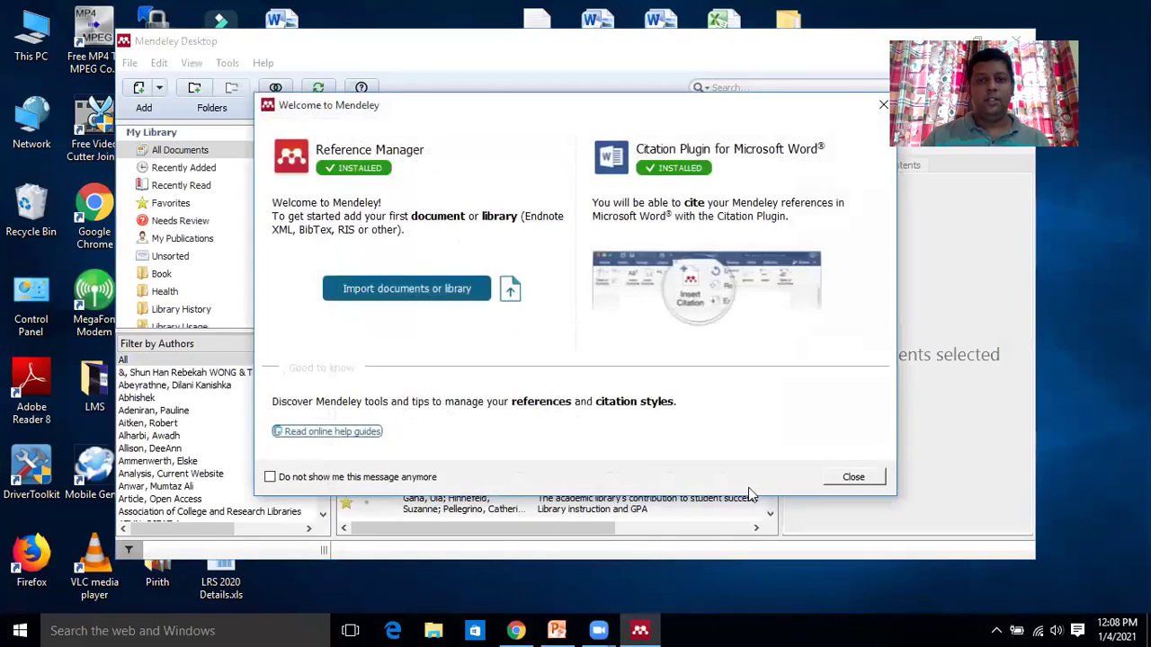
Dismiss the Welcome dialog and the Add and Create tip, then maximize the Mendeley window.
click(883, 109)
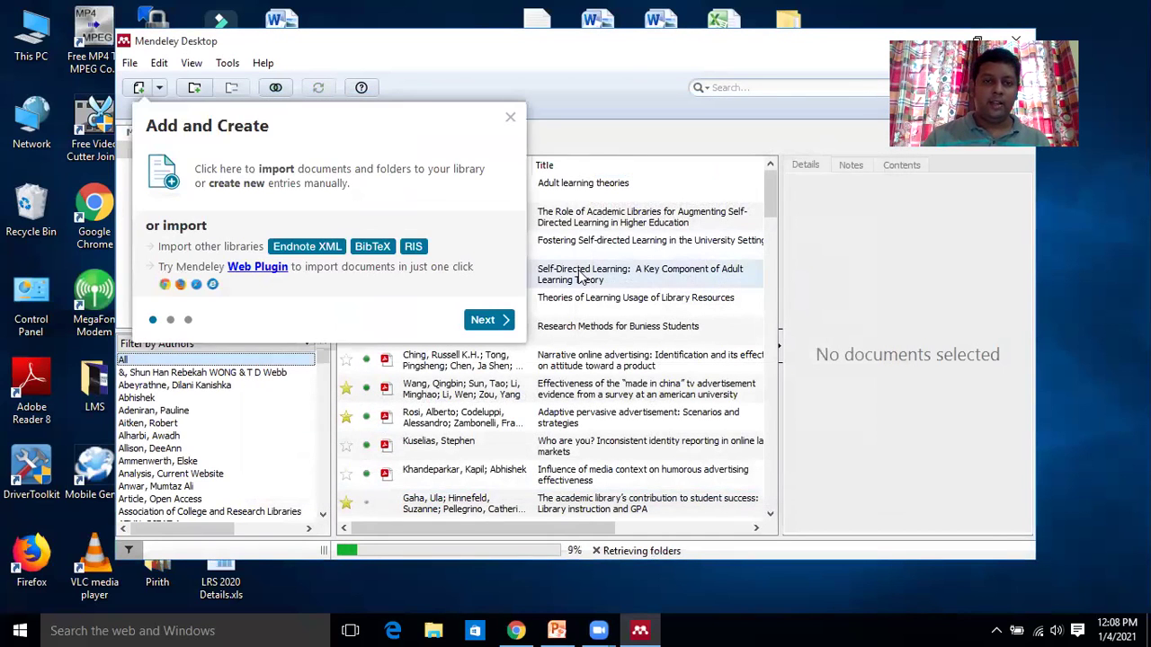
click(511, 121)
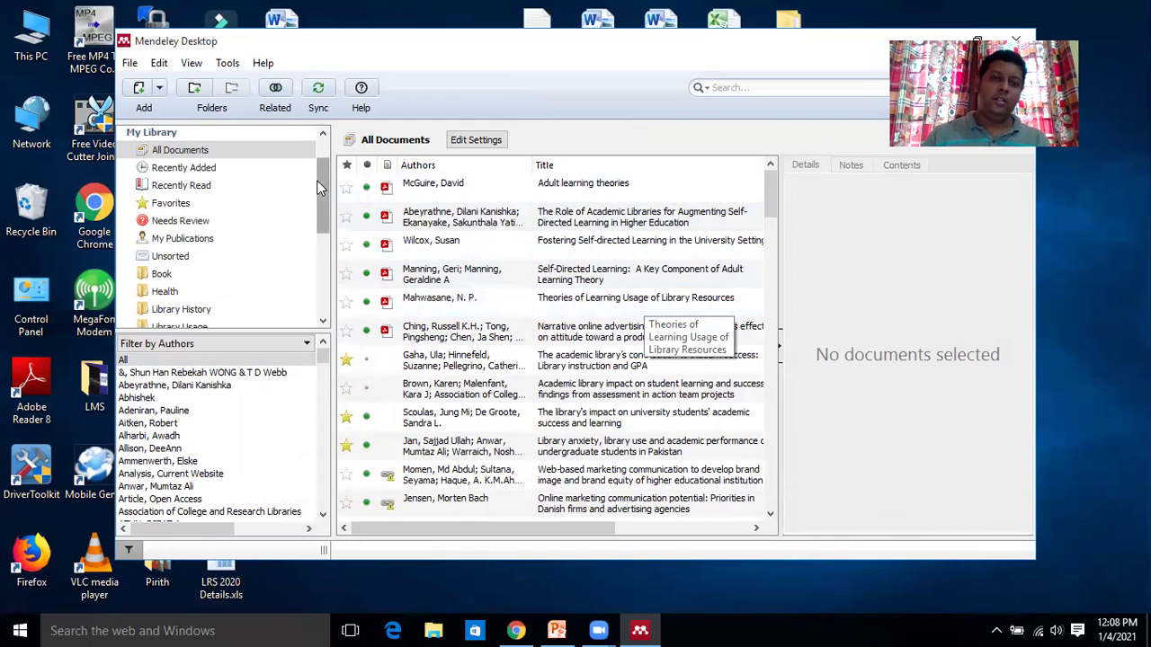
mouse_move(324, 186)
mouse_down()
mouse_move(320, 266)
mouse_move(322, 167)
mouse_up()
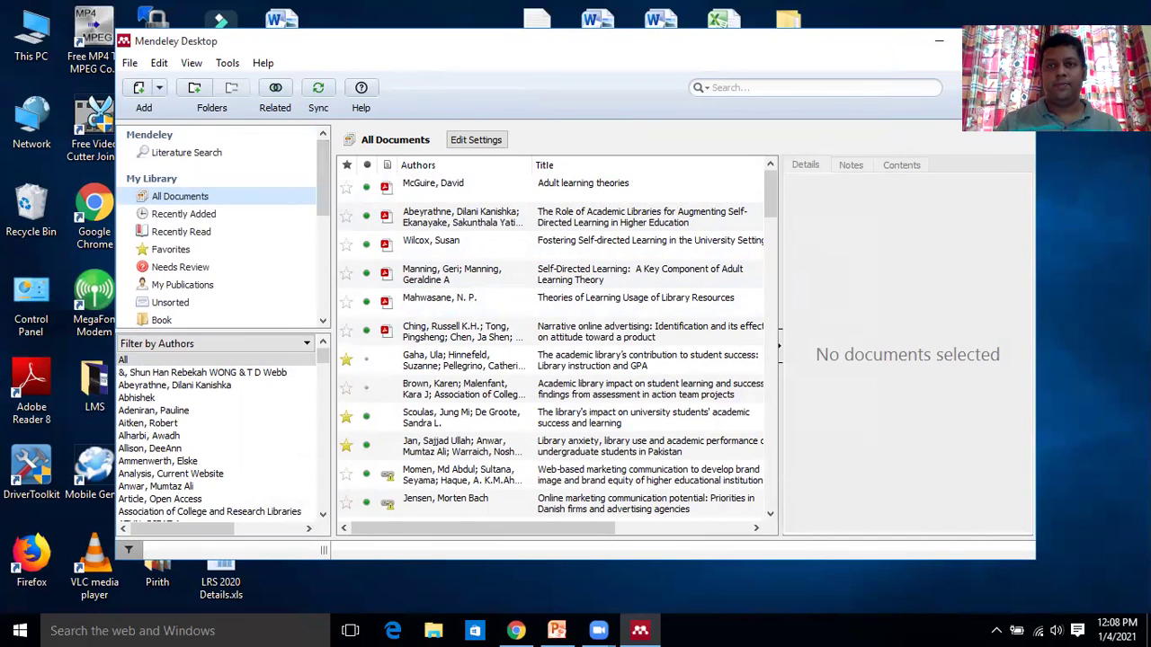
drag(881, 47, 834, 54)
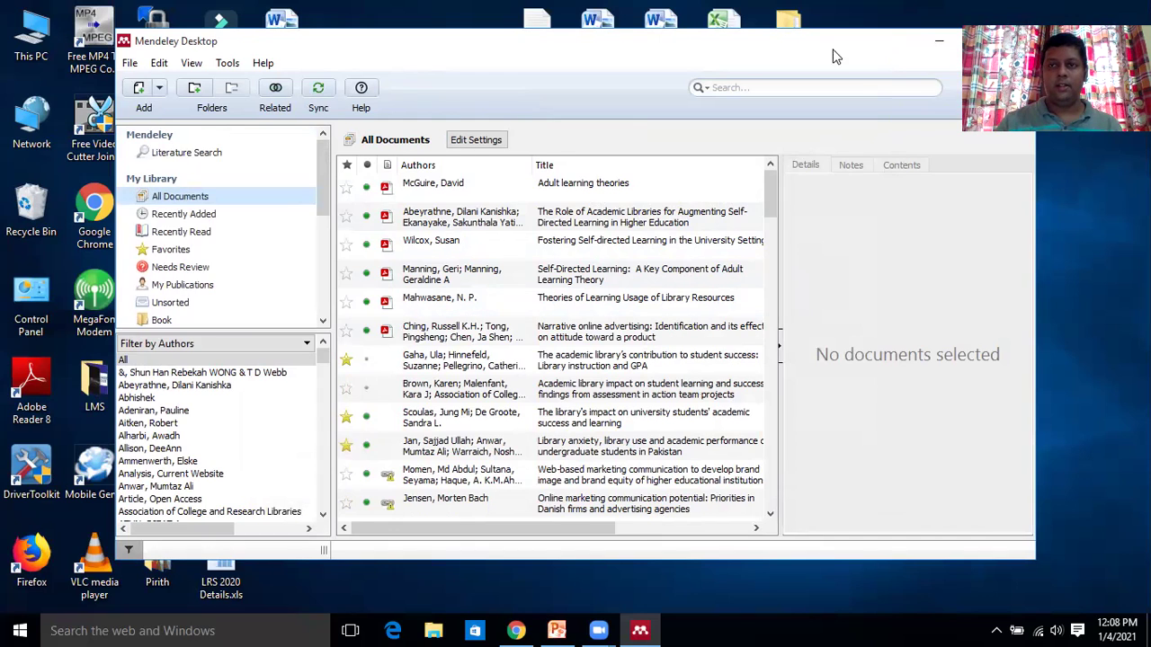
click(929, 51)
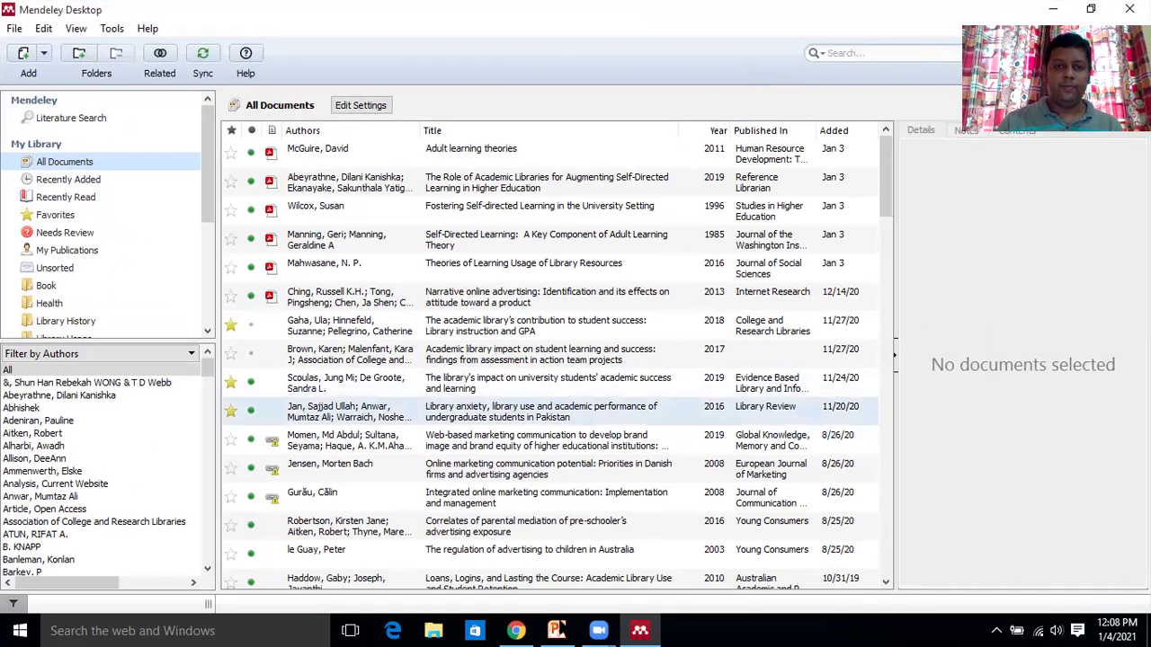
On PowerPoint slide 12, correct both 'Mendely' misspellings to 'Mendeley'.
click(556, 630)
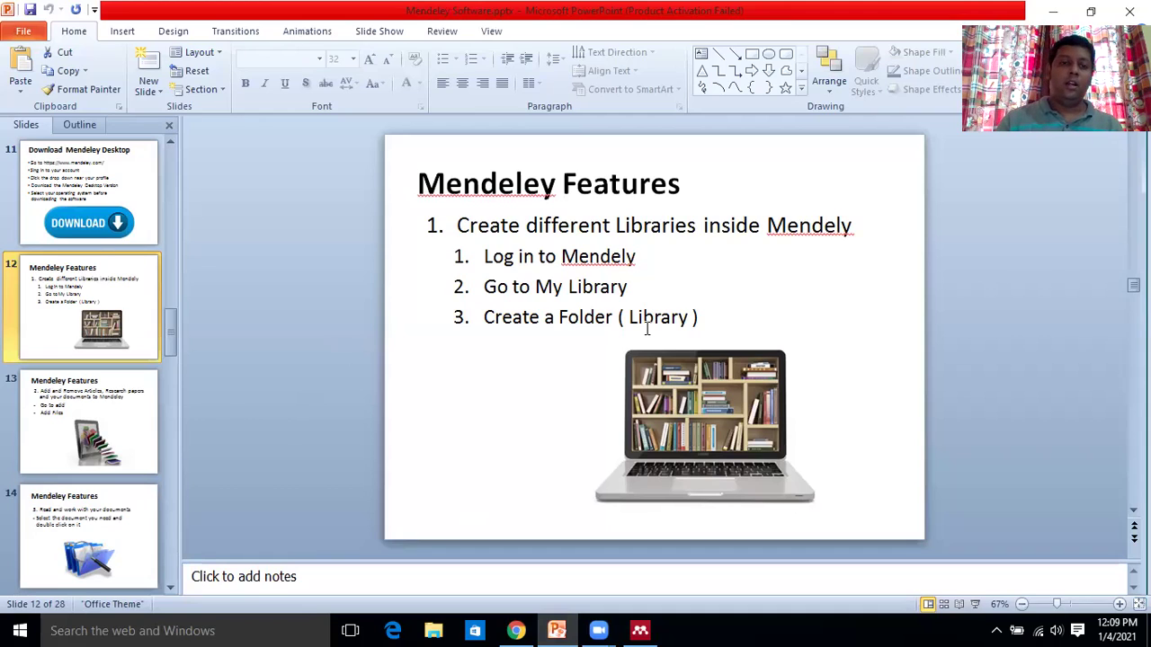
click(632, 257)
text(e)
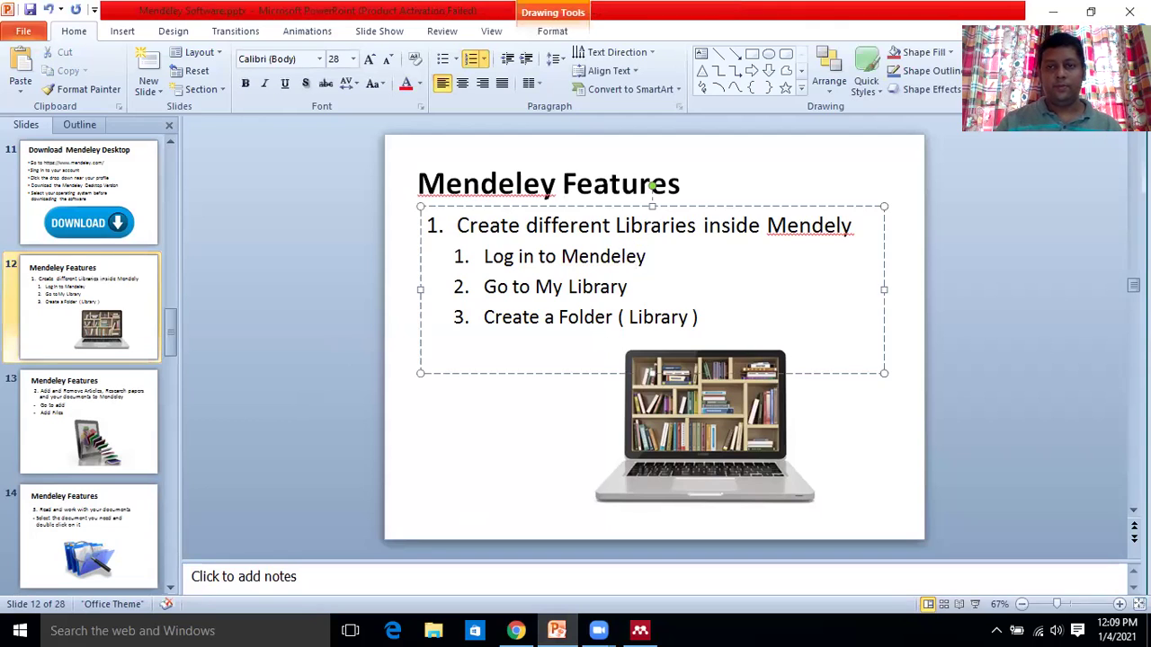
click(840, 225)
text(e)
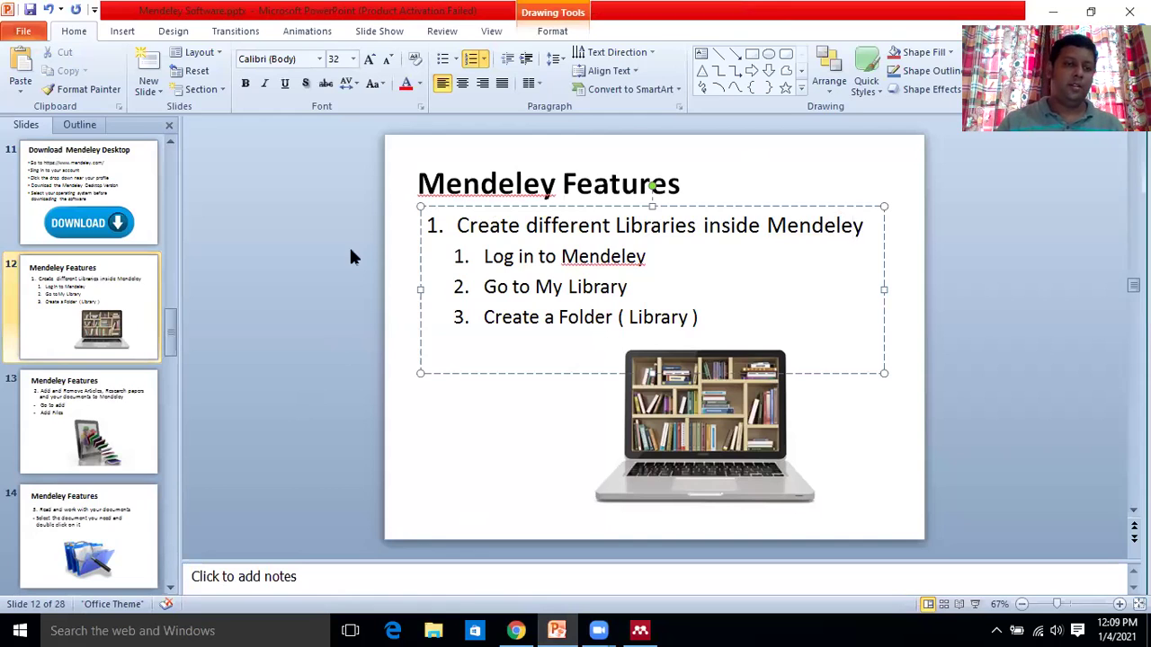
Create a 'Test' folder under My Library in Mendeley, then show PowerPoint slide 13.
click(640, 630)
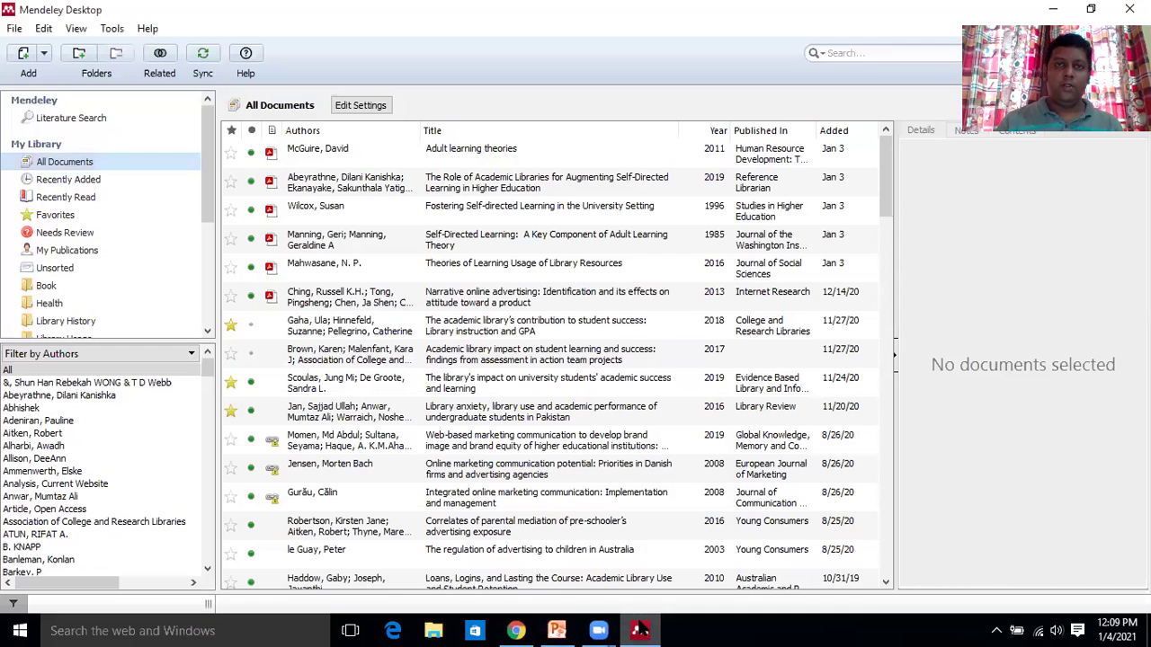
drag(205, 199, 206, 246)
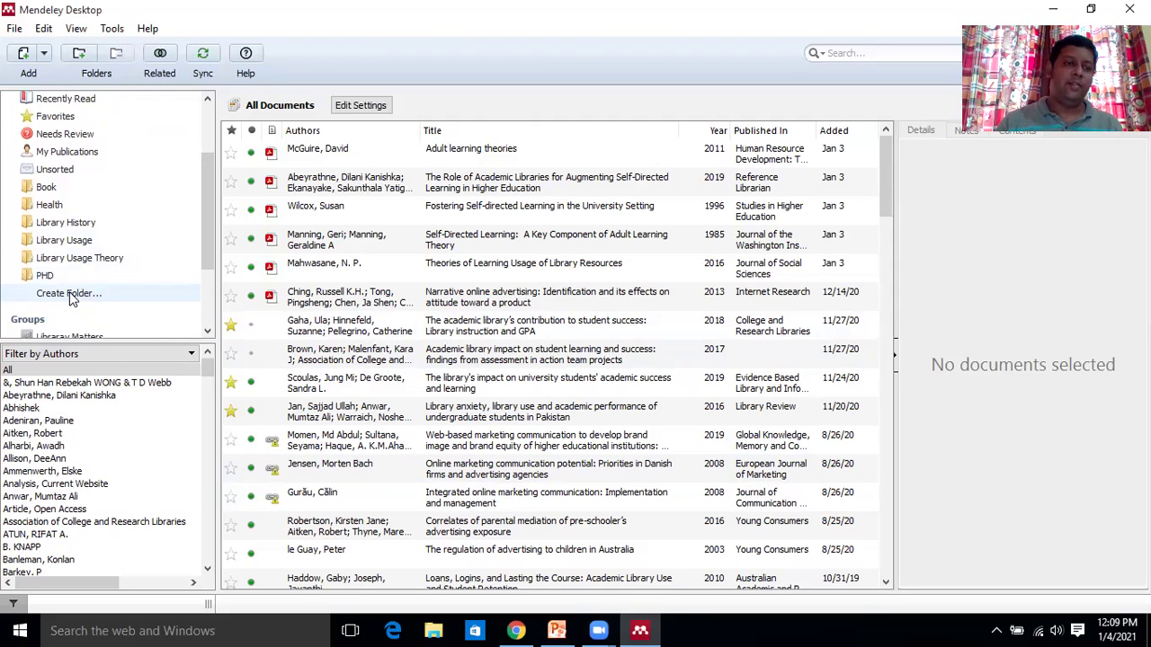
click(70, 295)
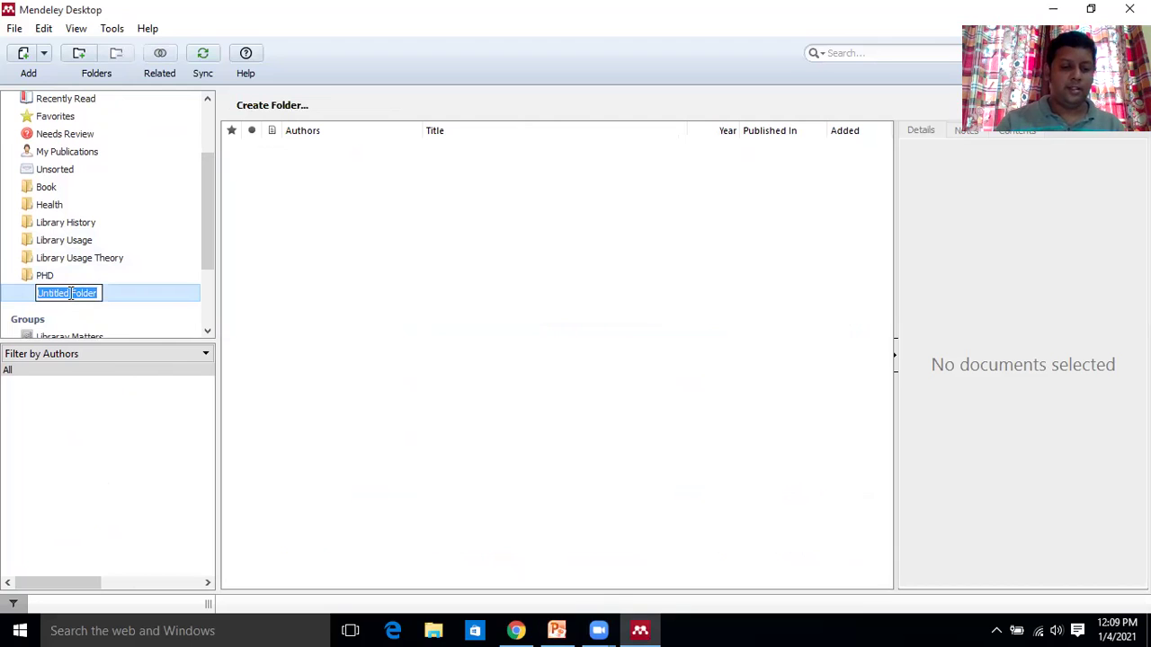
text(T)
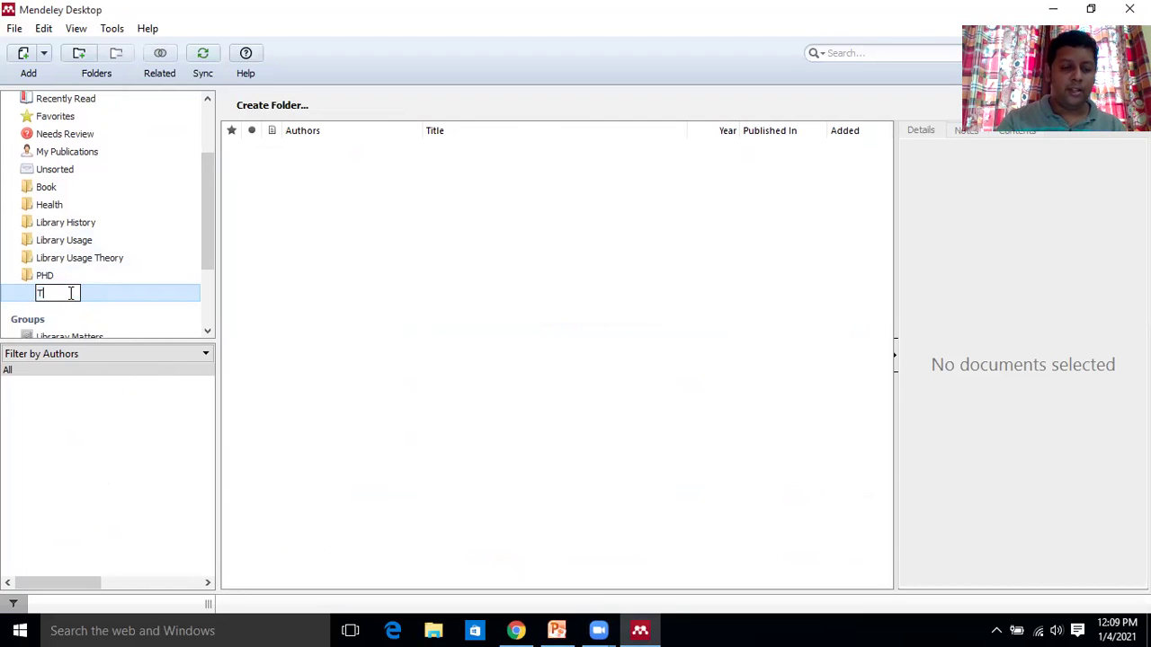
text(est)
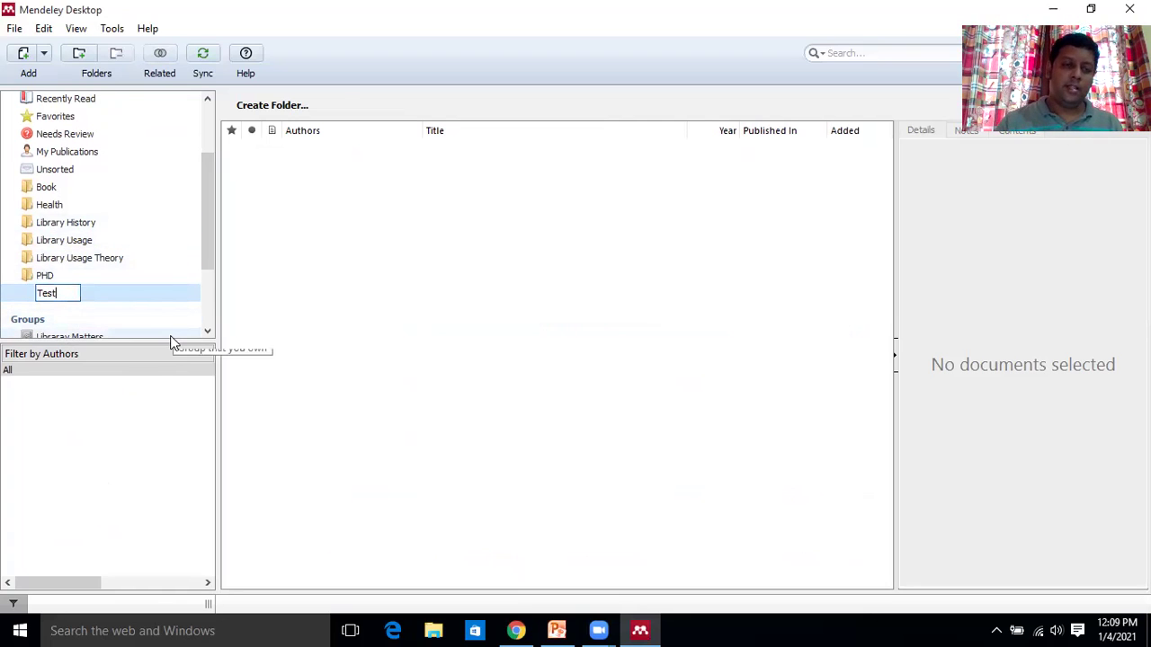
key(Return)
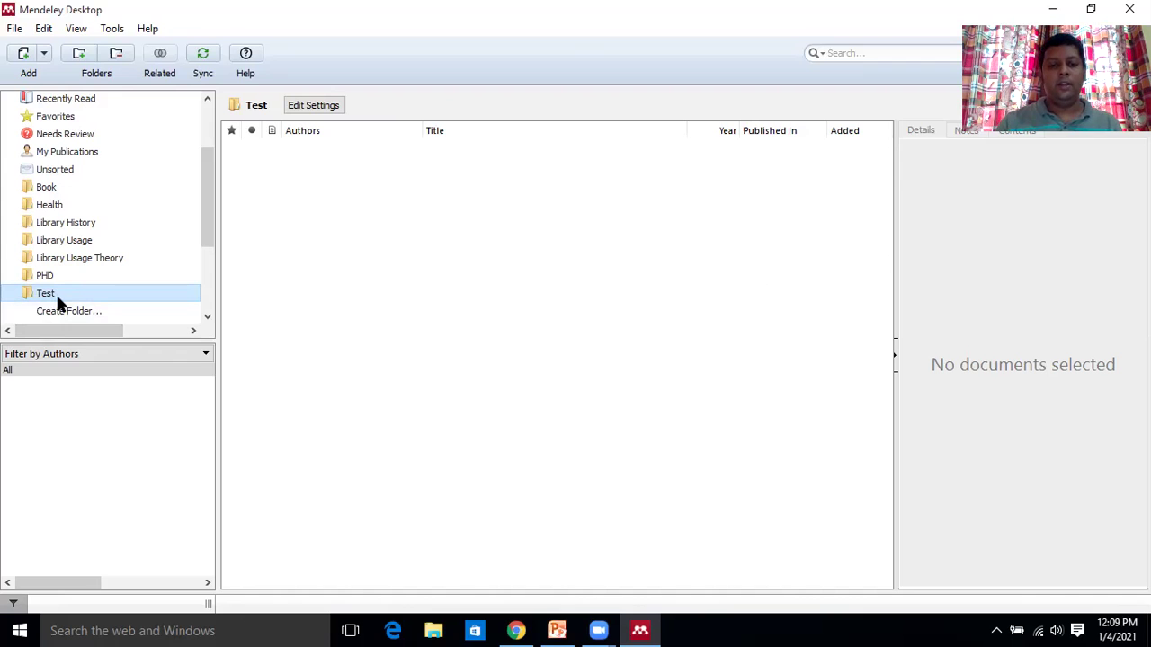
click(556, 630)
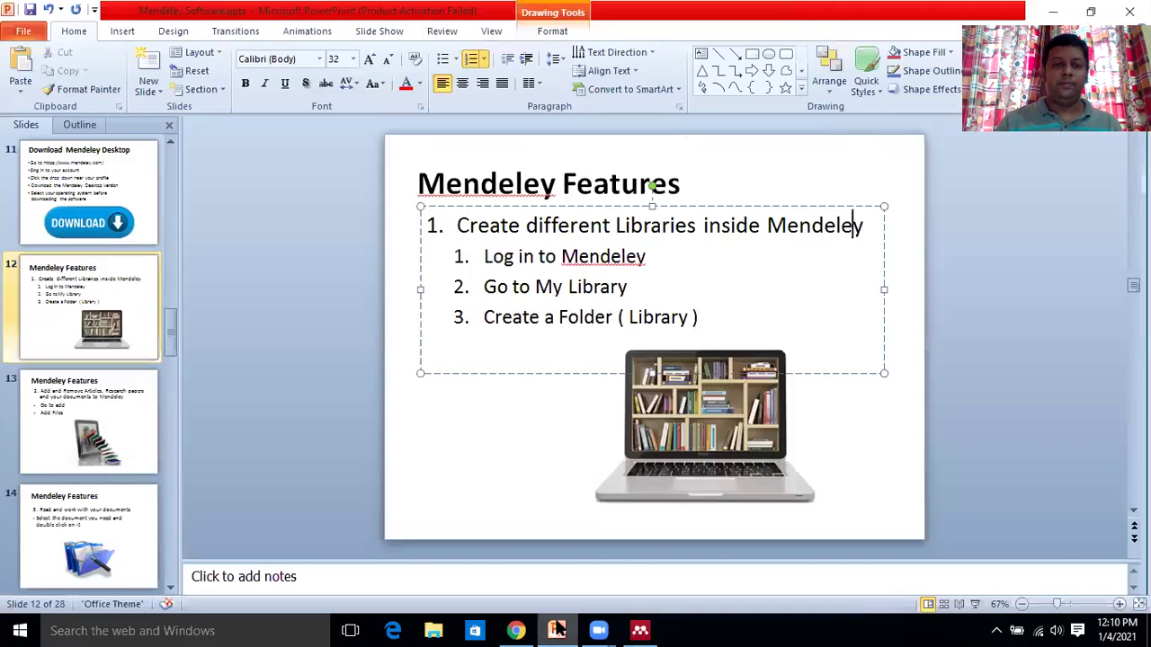
click(102, 425)
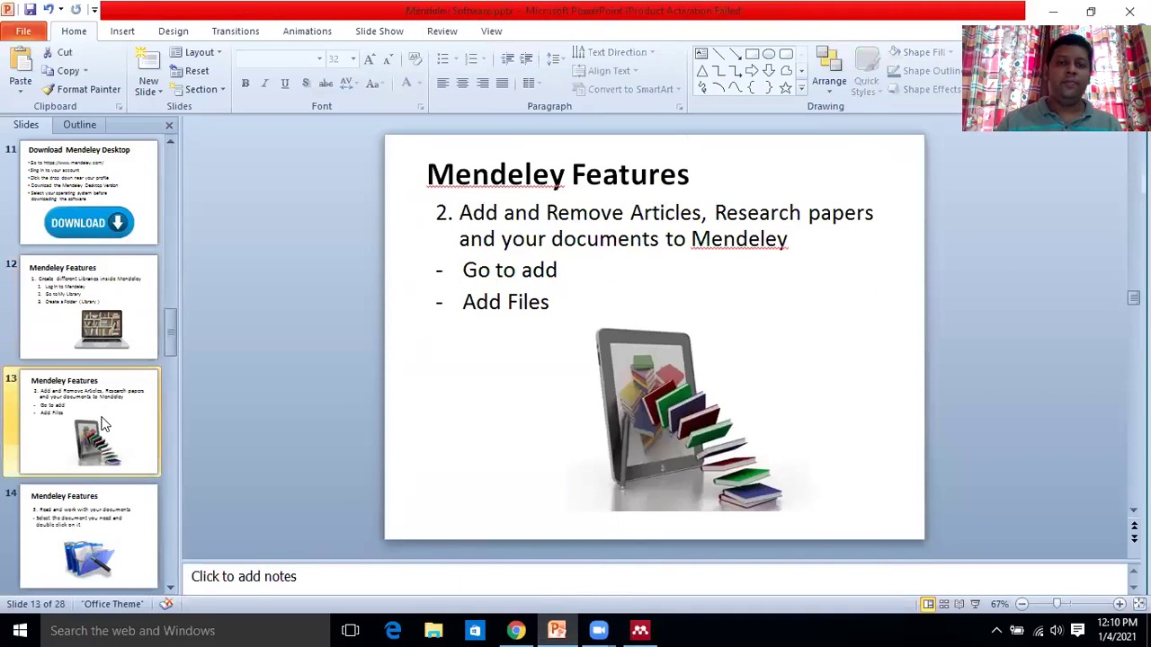
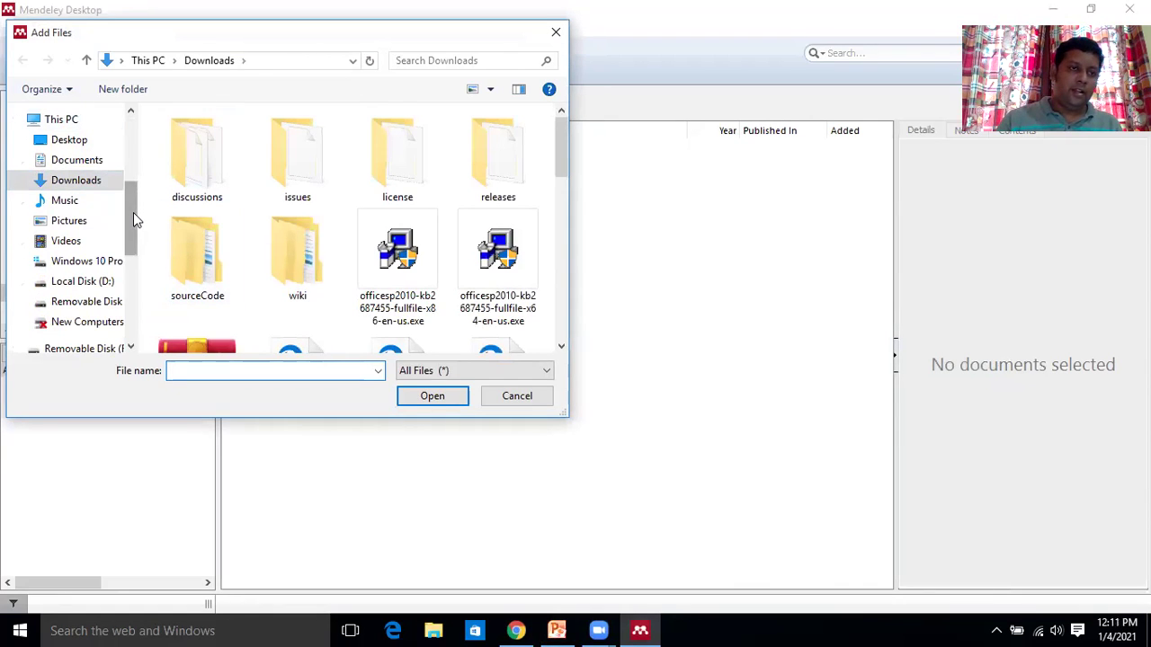
Import 10-1108_ARJ-05-2019-0090.pdf from Desktop > laptop > Lectuere for 4th years > Accounting.
drag(133, 216, 133, 194)
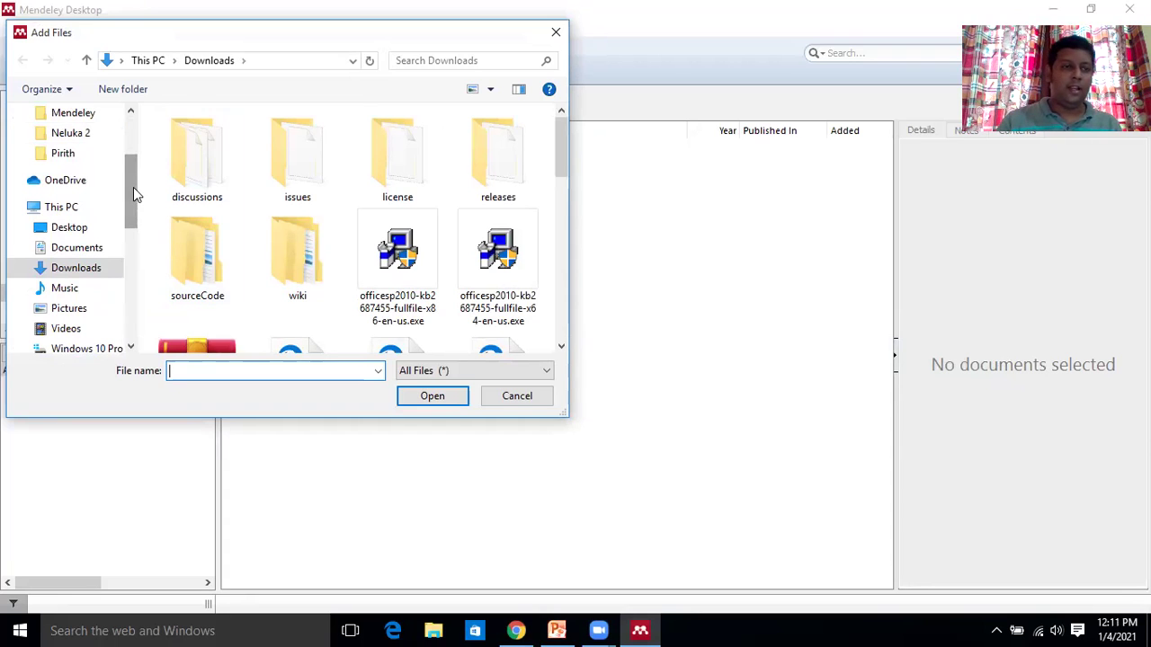
click(85, 229)
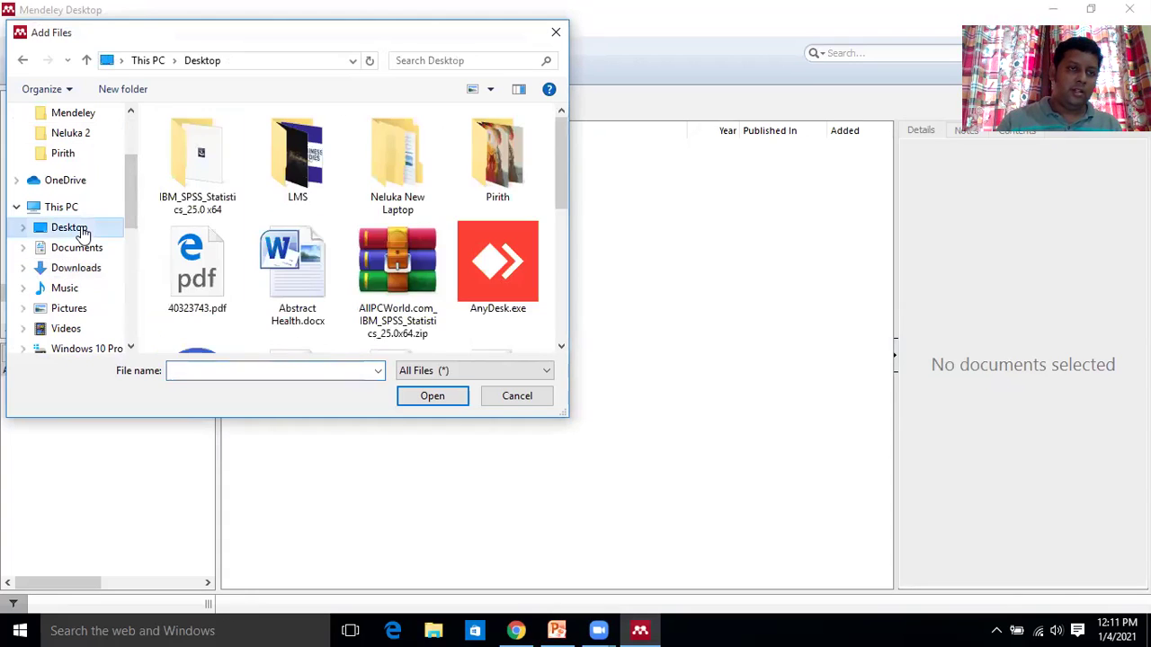
double_click(381, 182)
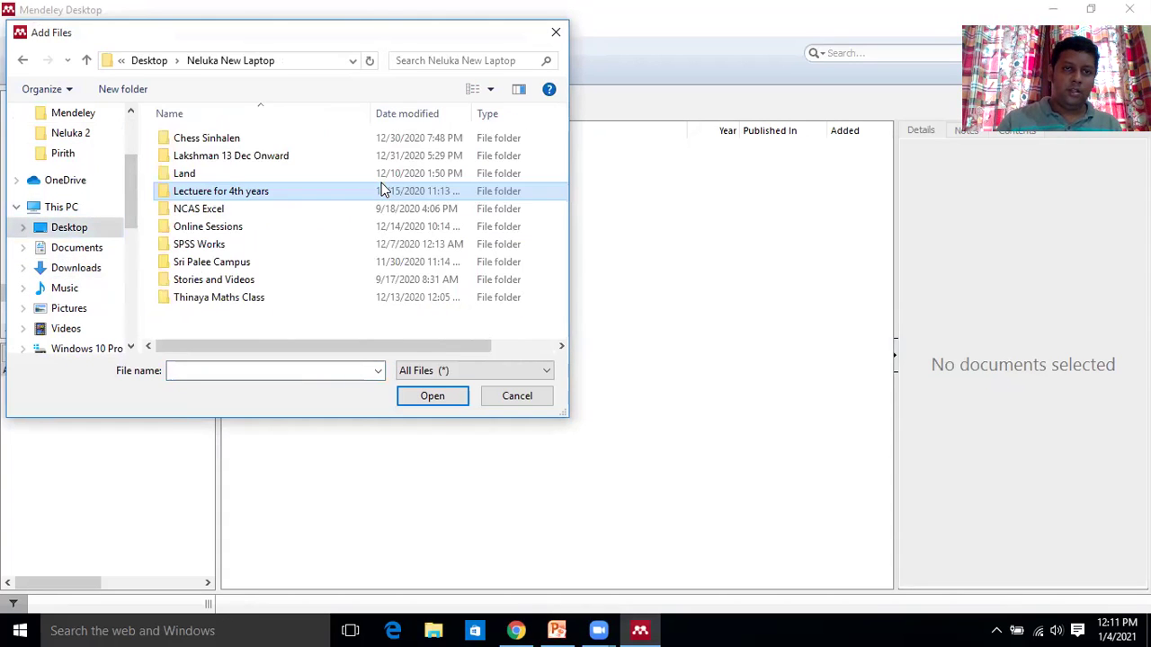
double_click(255, 194)
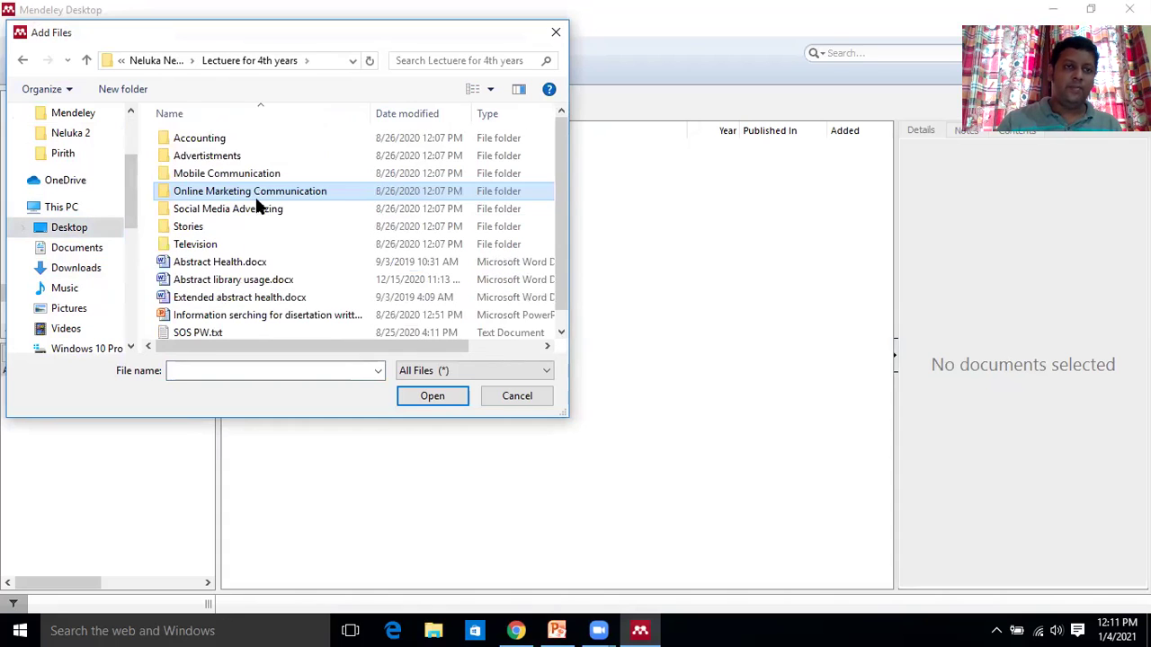
double_click(203, 157)
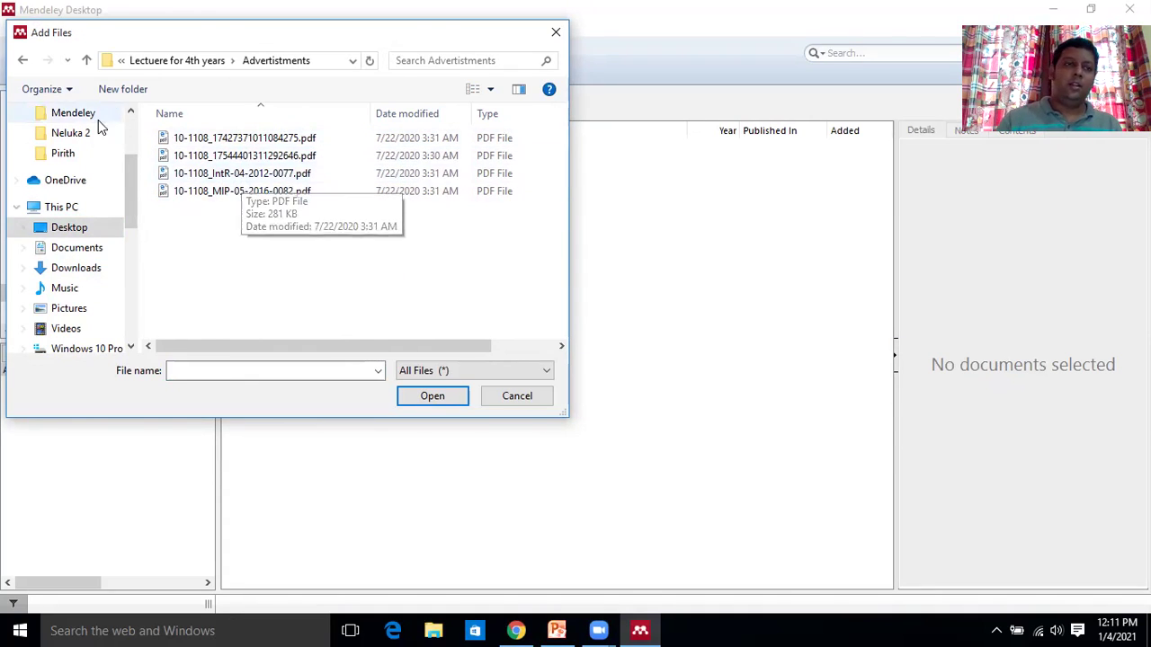
click(24, 63)
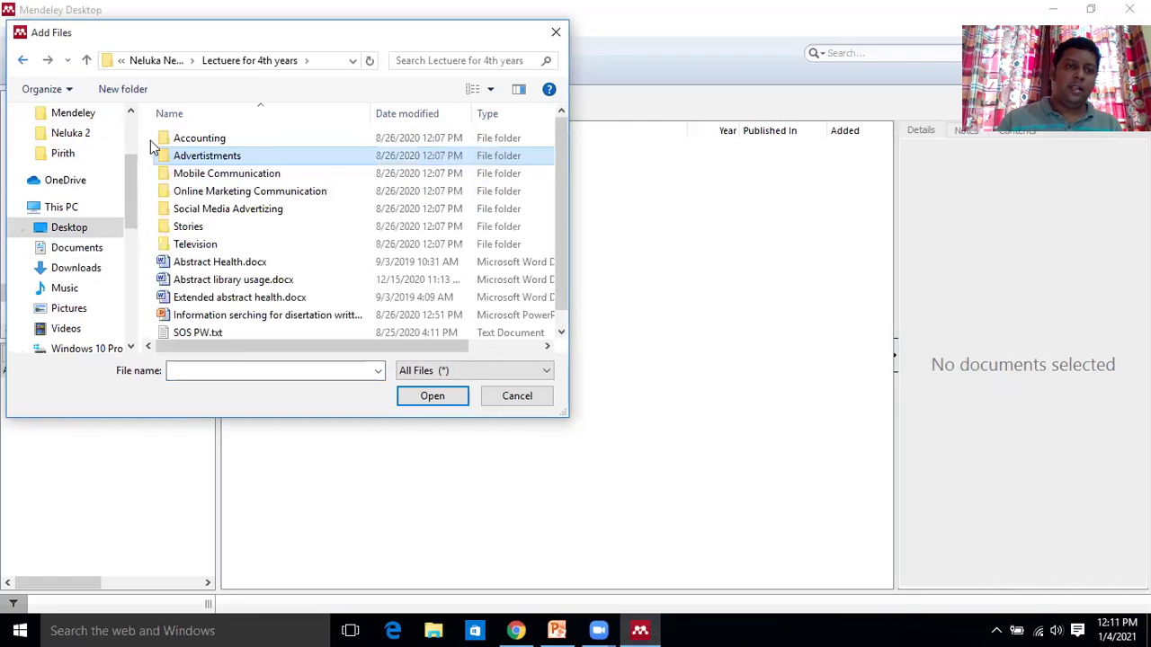
double_click(189, 140)
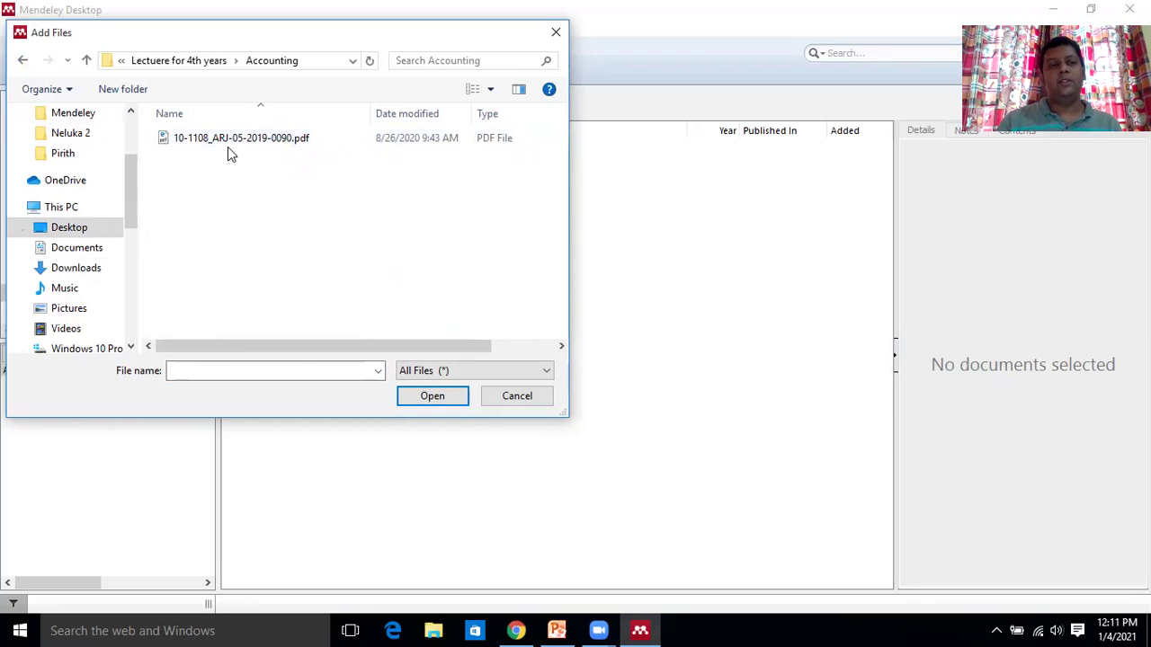
click(229, 149)
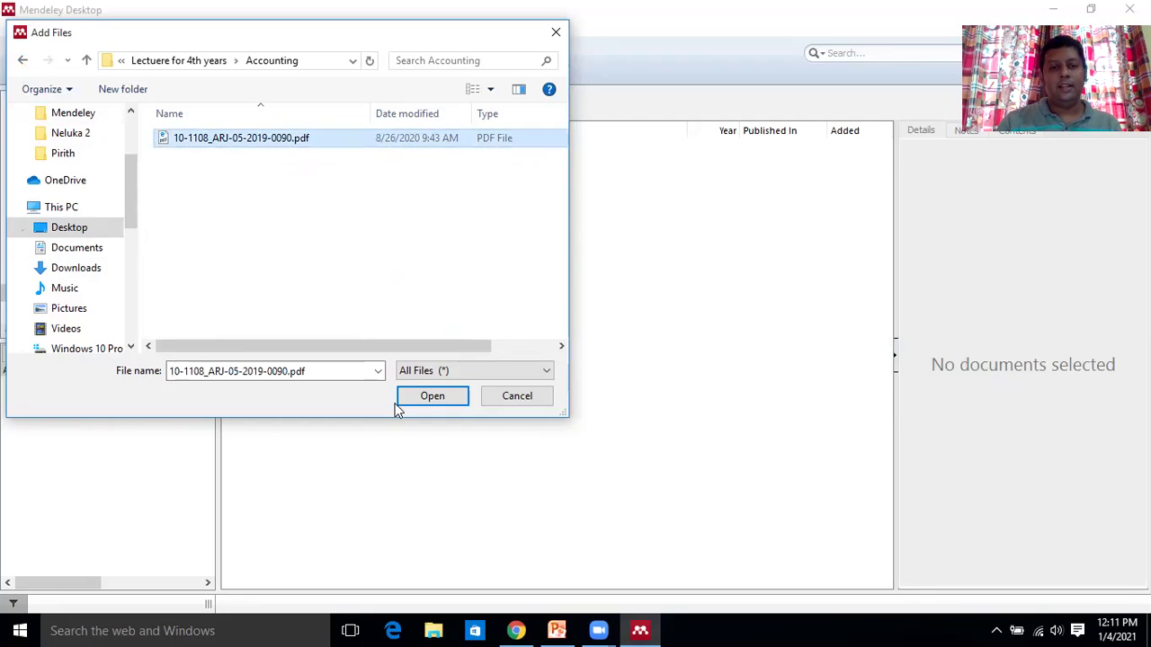
click(429, 397)
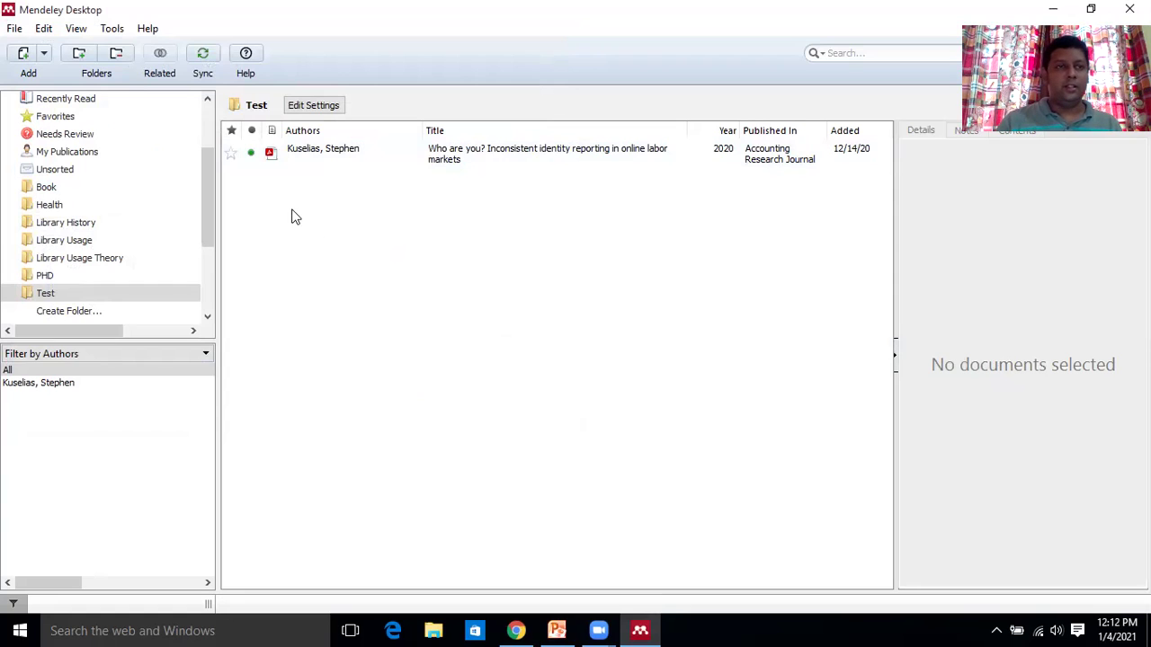
Add all four advertising PDFs from the Advertisments folder via Add Files.
click(45, 58)
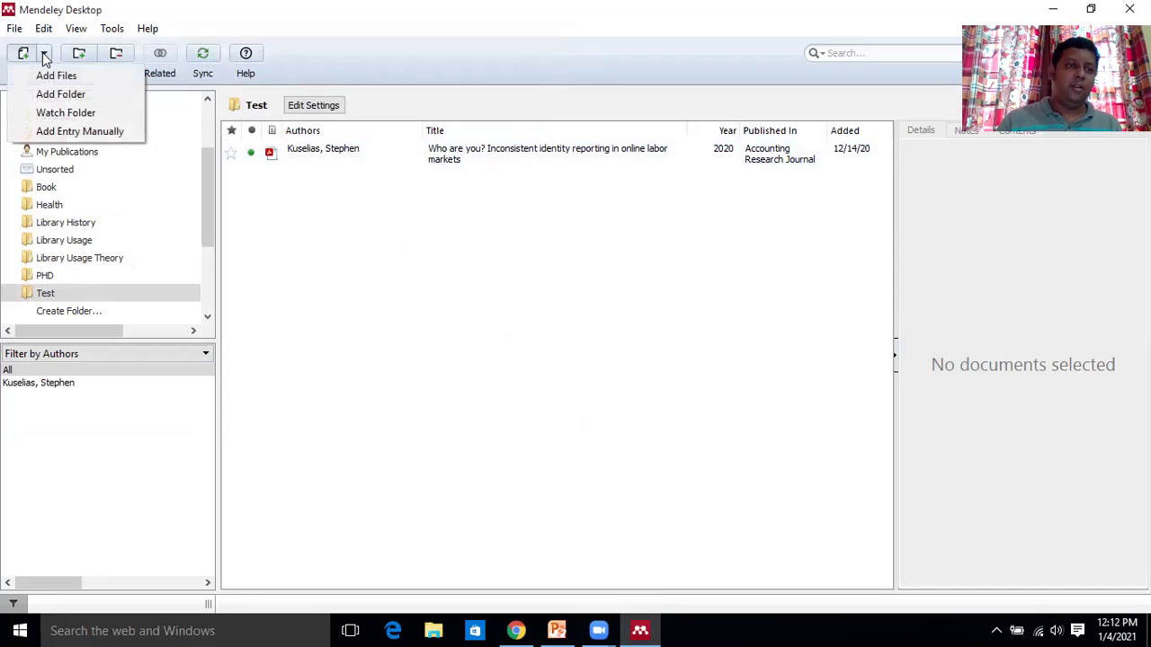
click(52, 79)
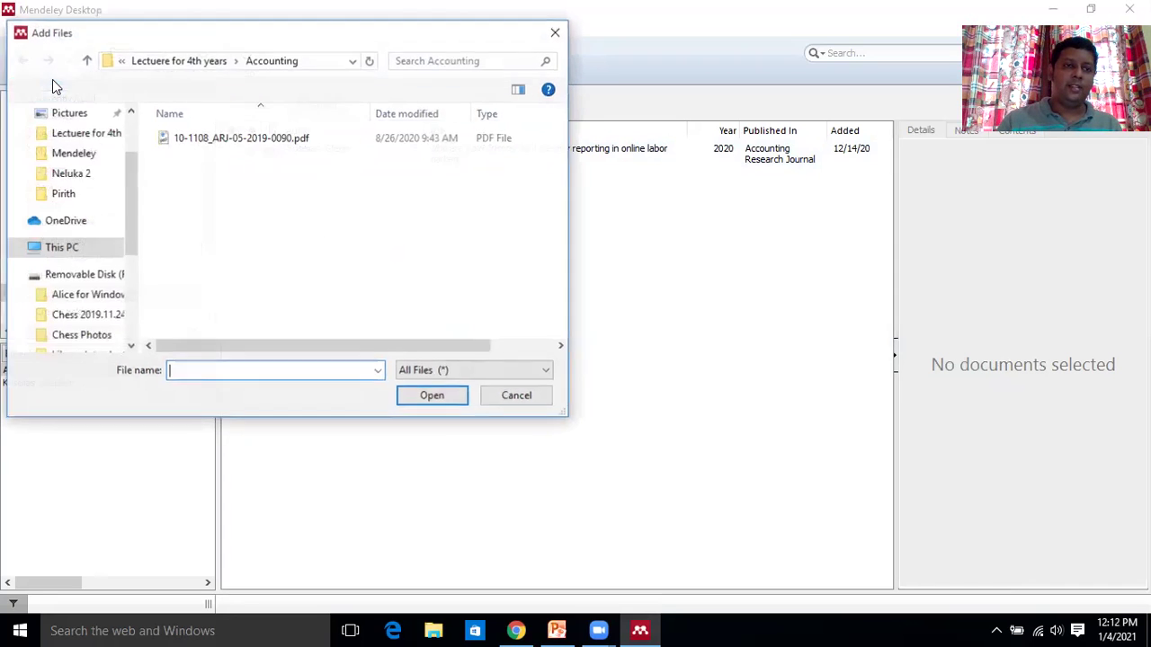
click(189, 63)
double_click(200, 155)
click(202, 156)
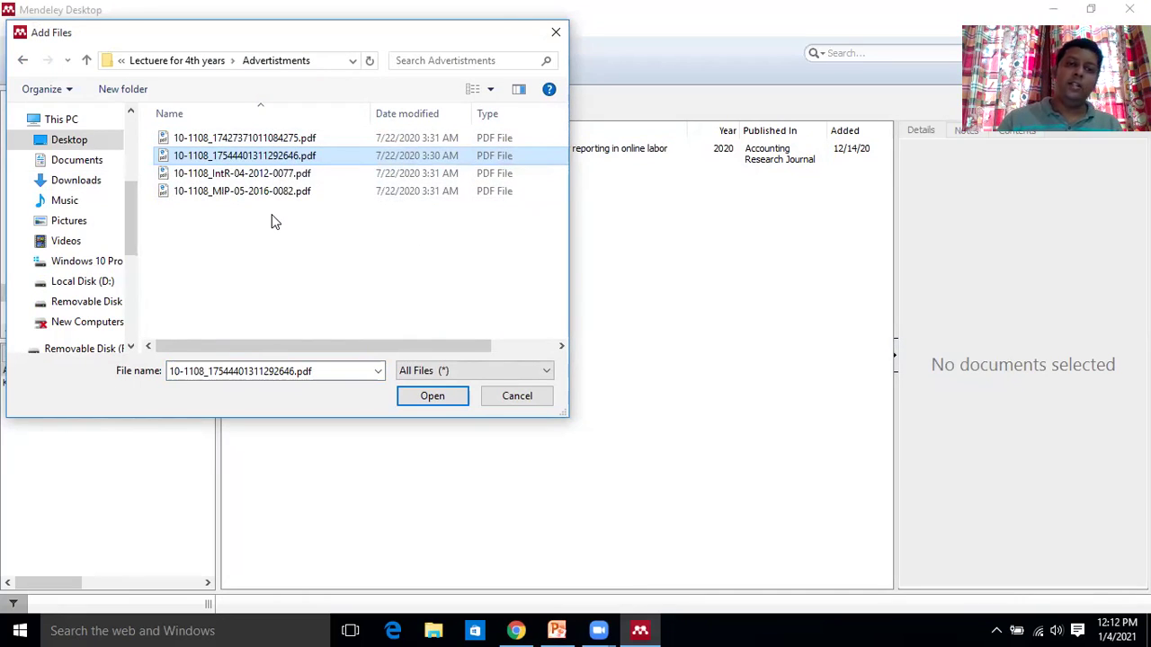
drag(271, 208, 225, 146)
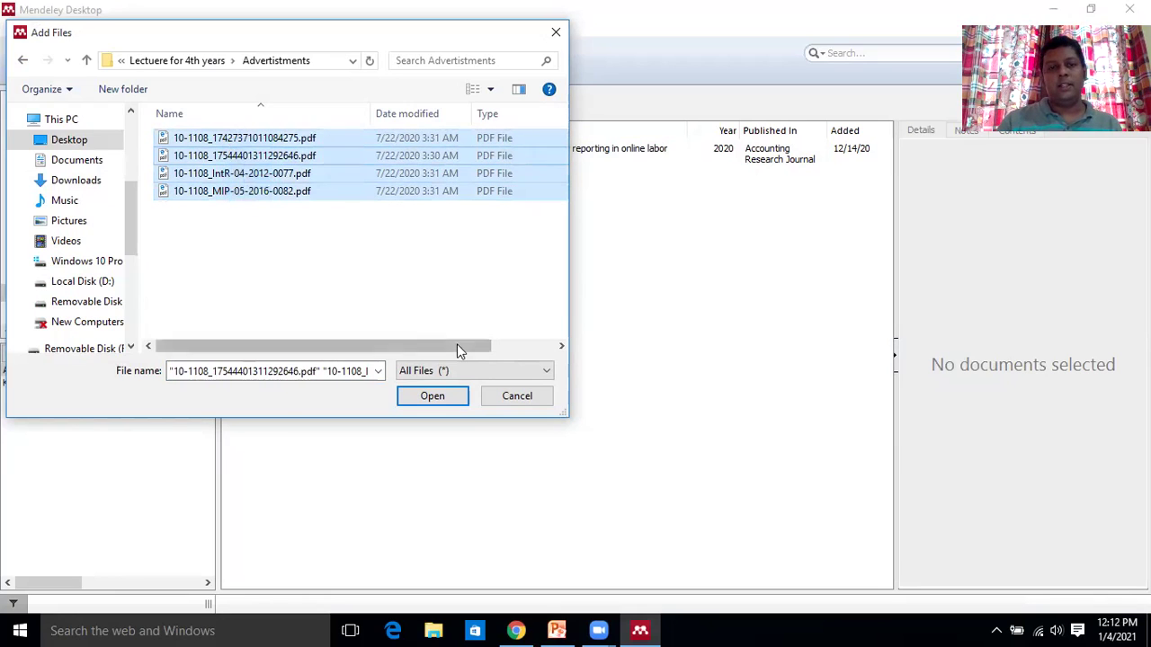
click(448, 393)
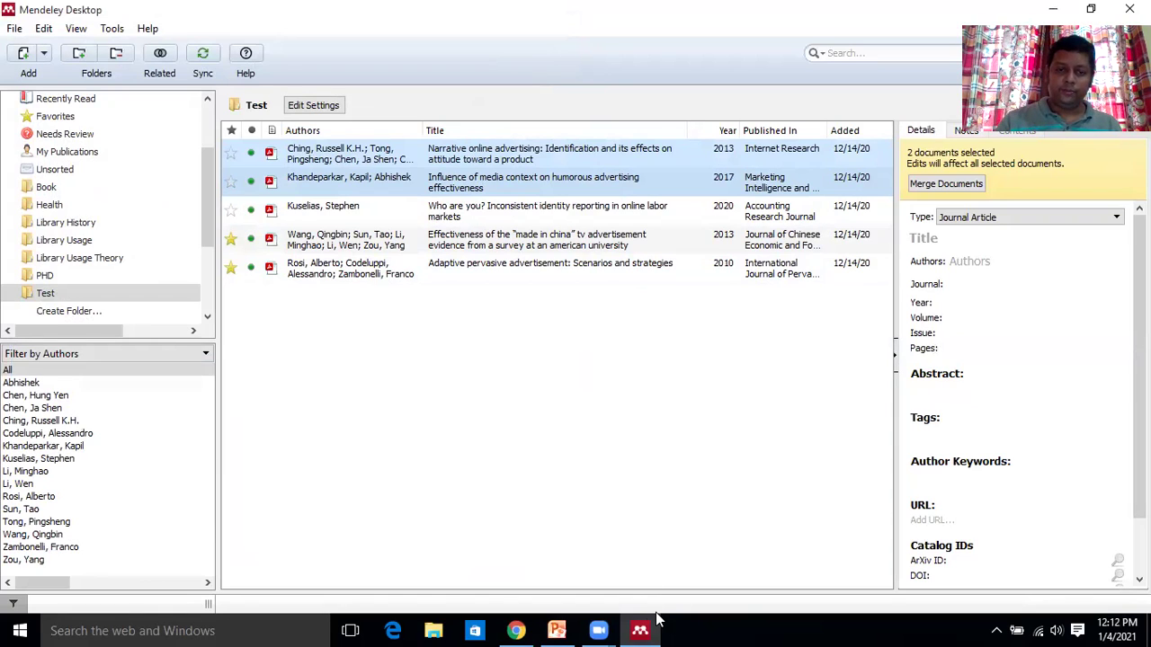
click(557, 631)
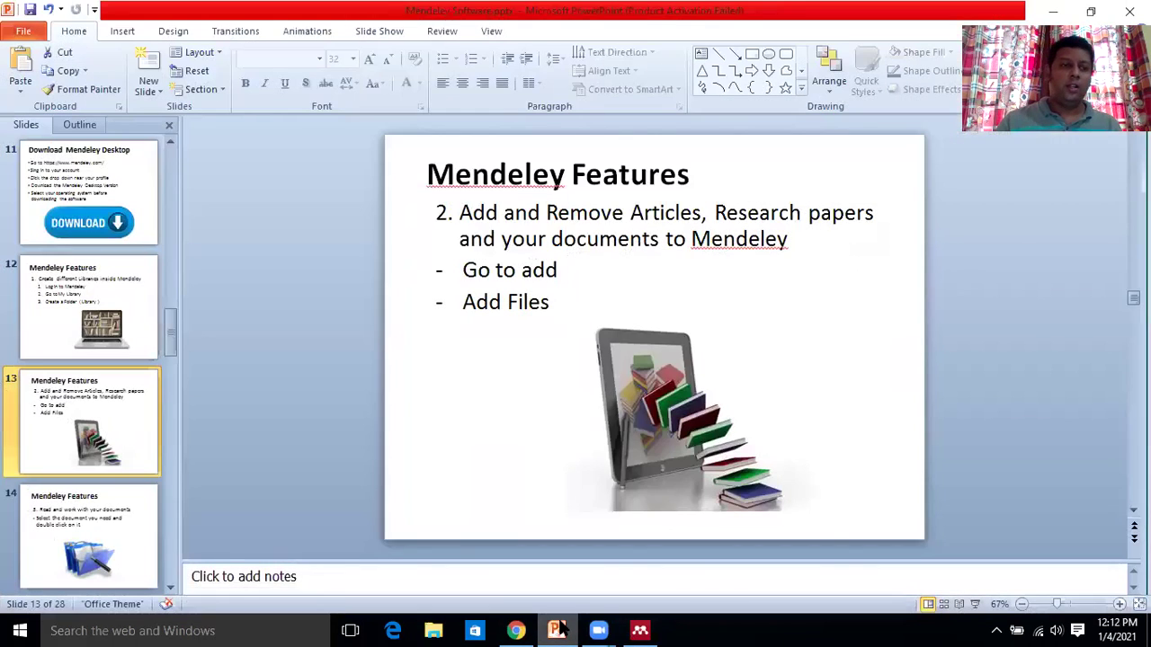
click(72, 506)
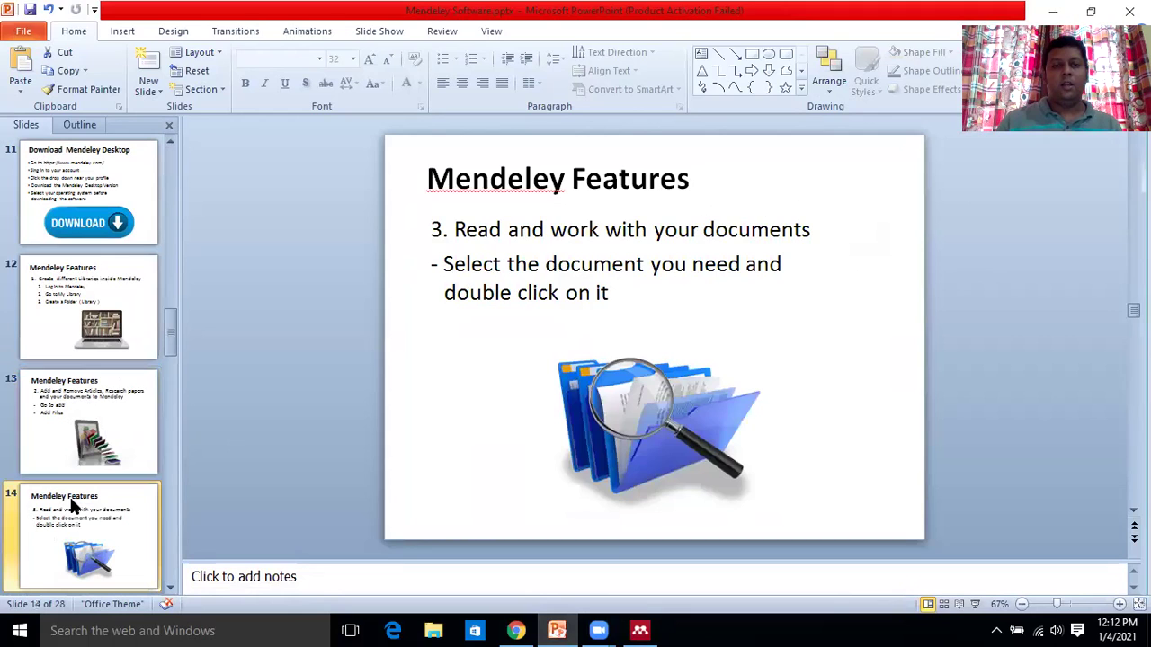
key(Up)
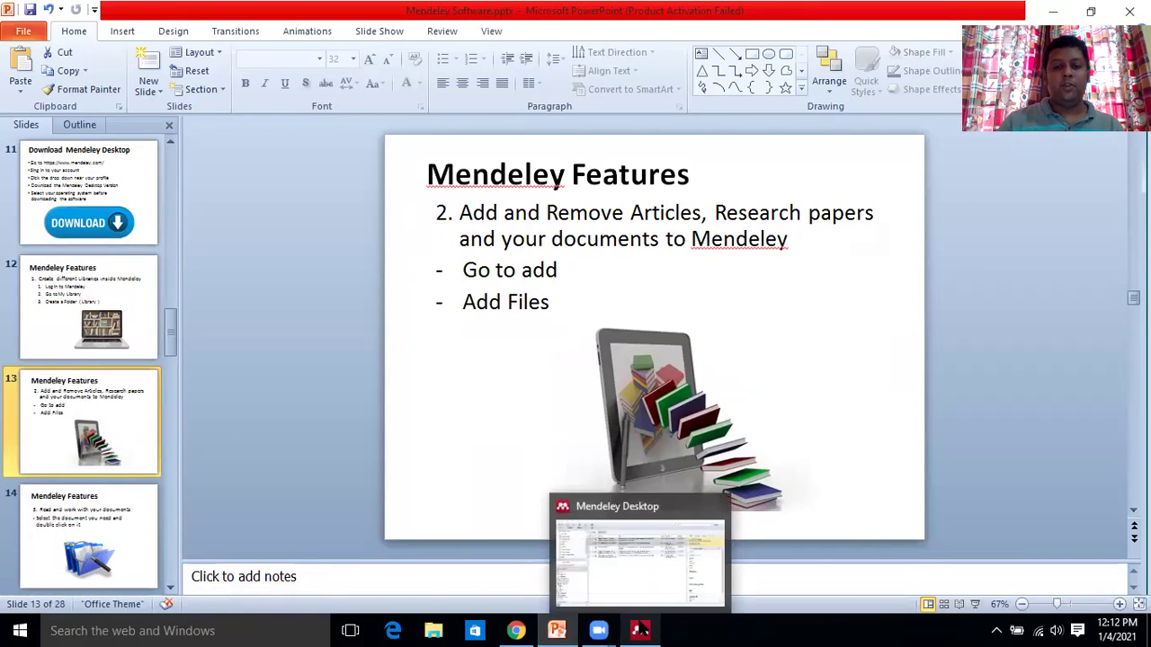
click(641, 629)
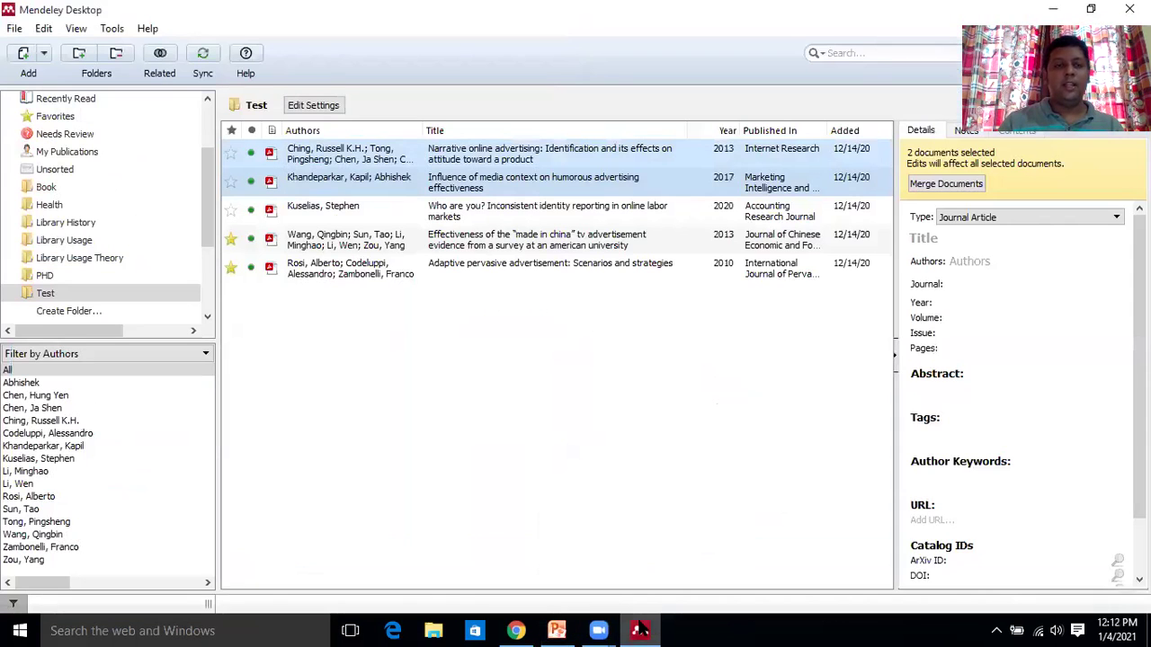
Remove 'Adaptive pervasive advertisement: Scenarios and strategies' from the Test folder.
click(329, 278)
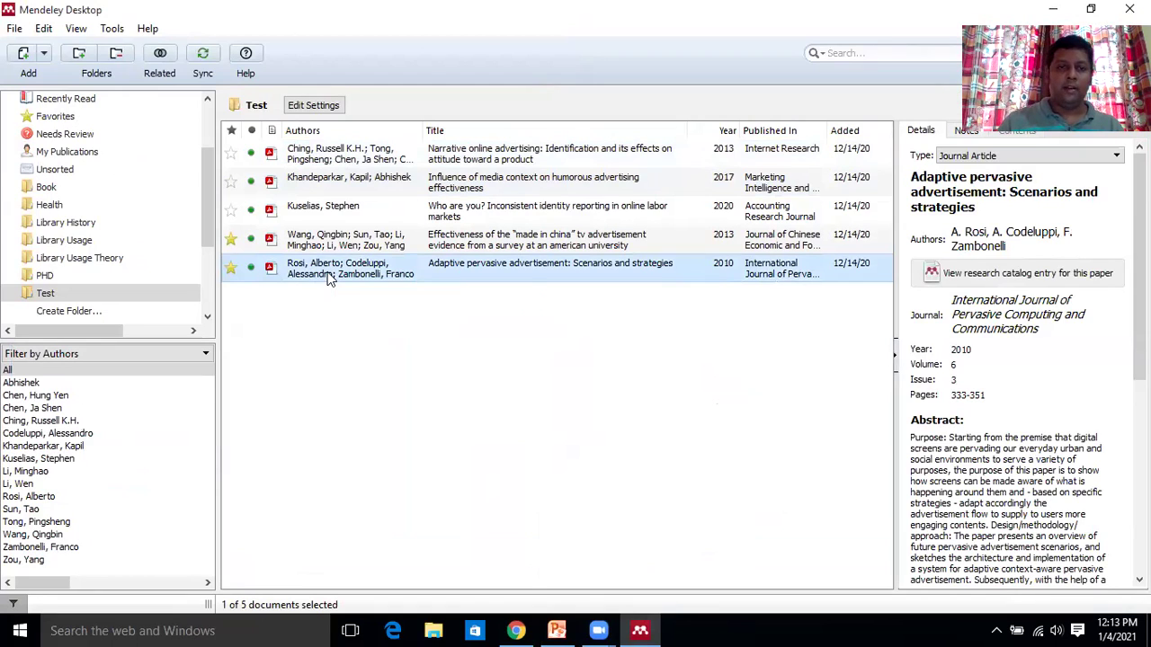
right_click(329, 279)
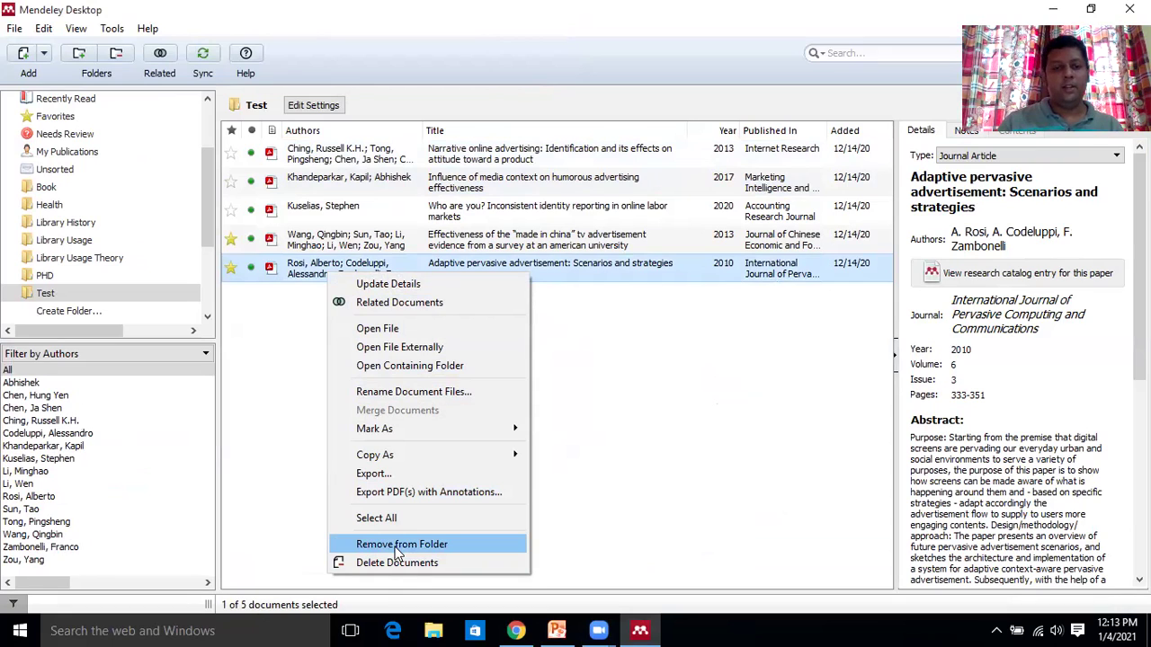
click(396, 546)
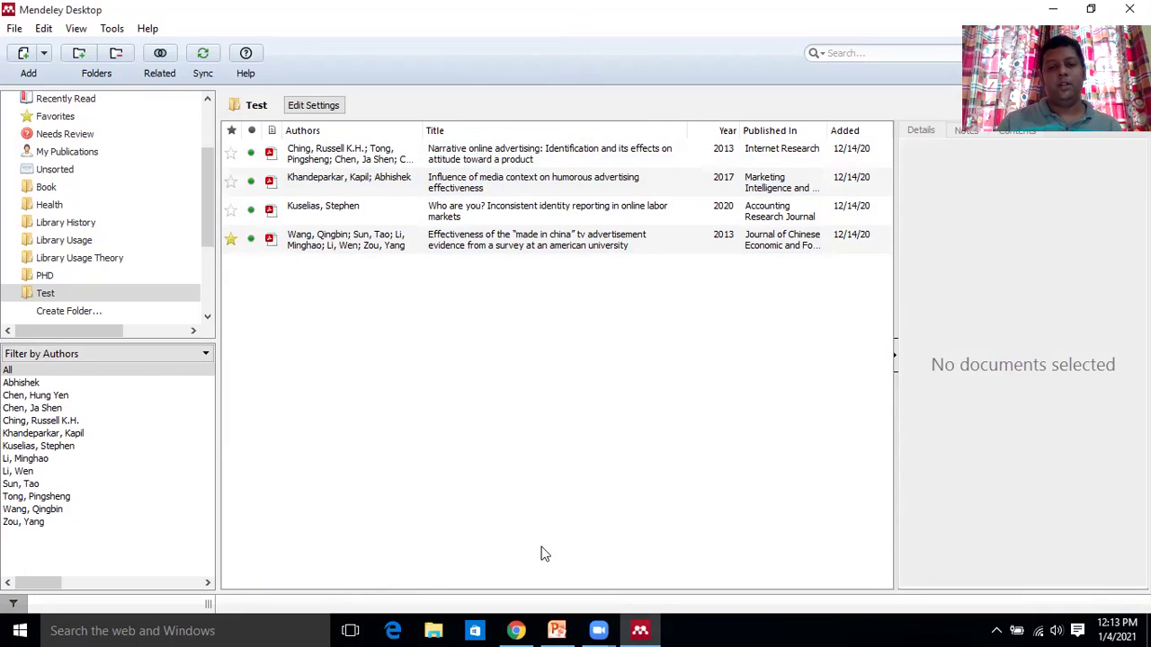
mouse_move(624, 623)
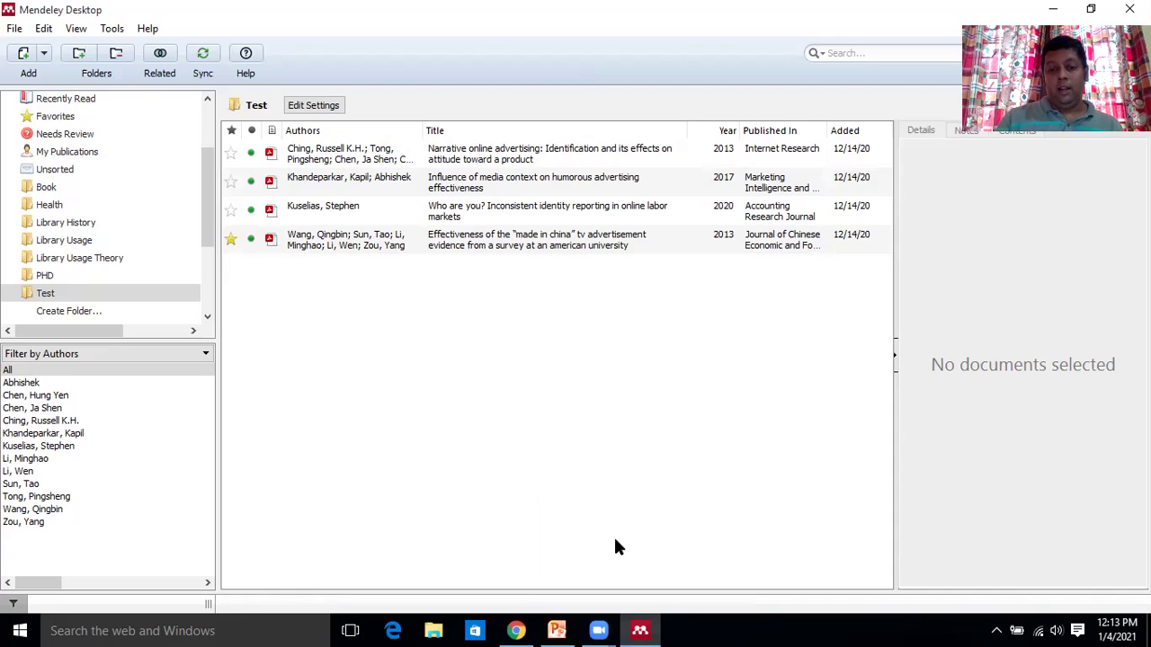
click(557, 630)
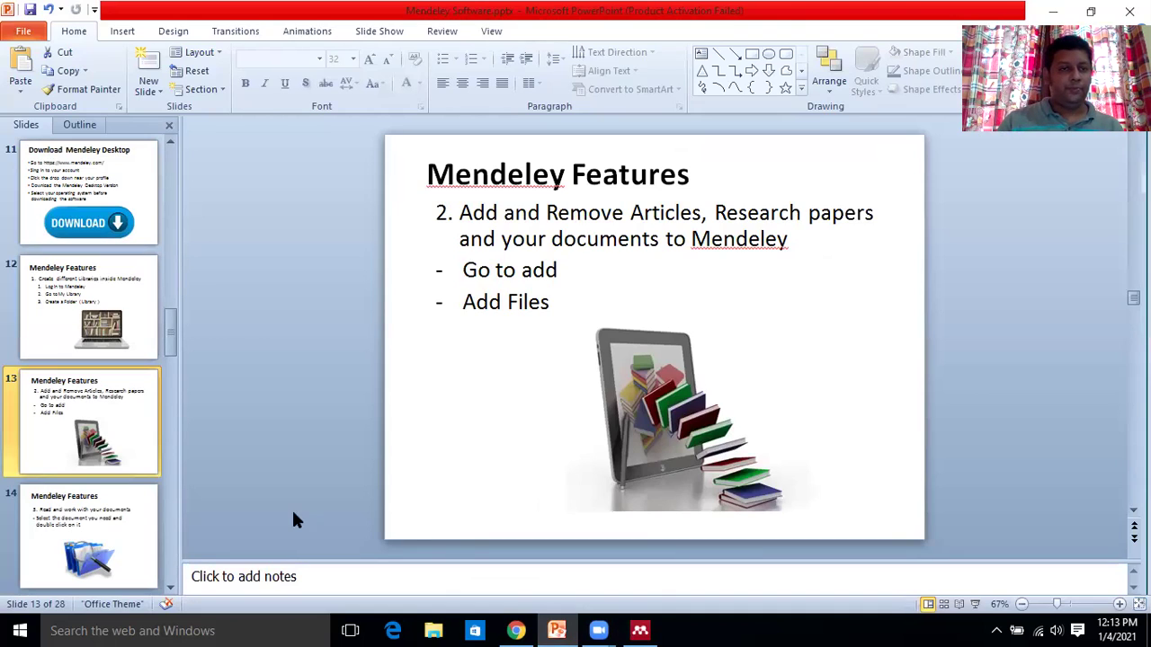
click(89, 509)
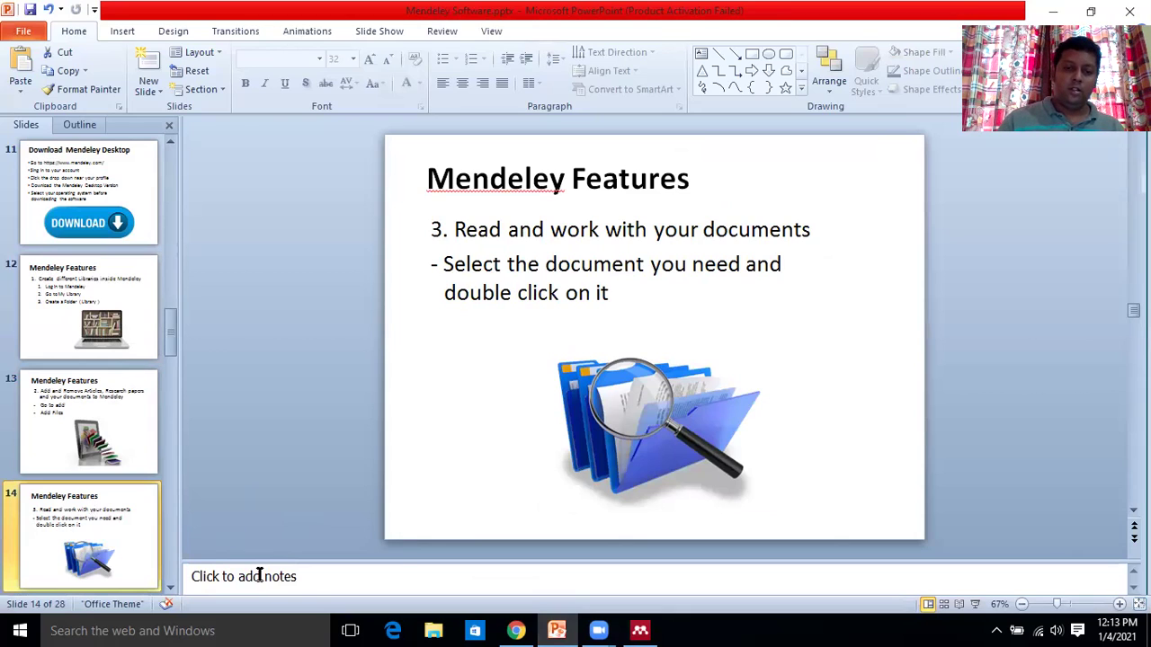
click(640, 631)
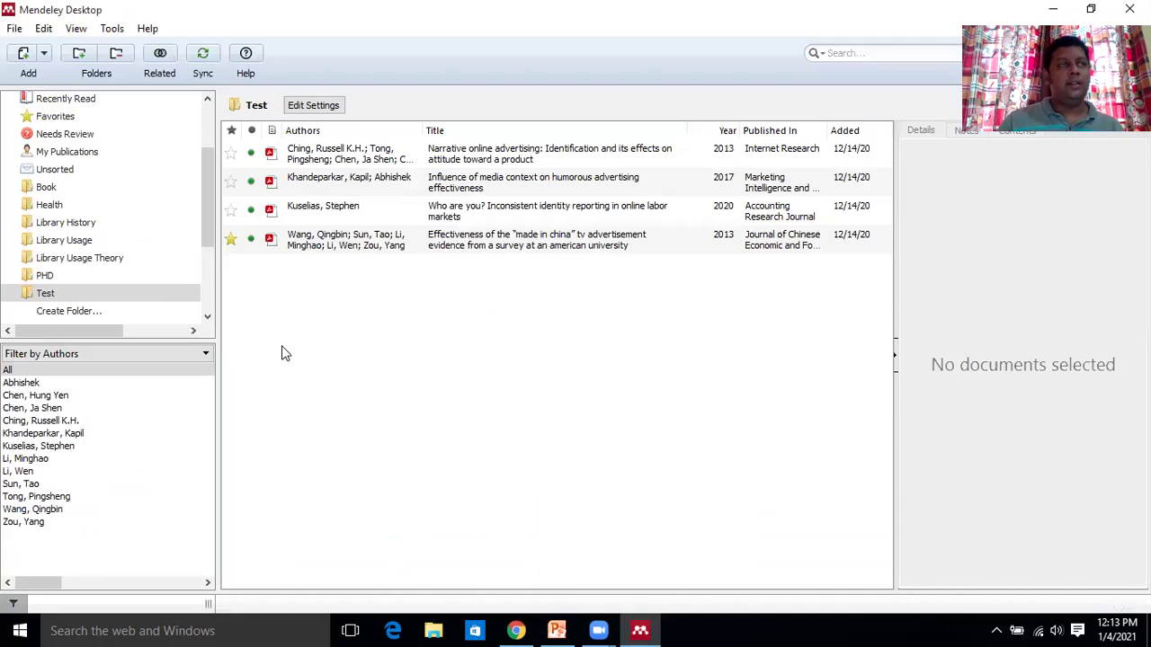
Open 'Narrative online advertising' in a reading tab, scroll through it and try selecting a word.
double_click(470, 150)
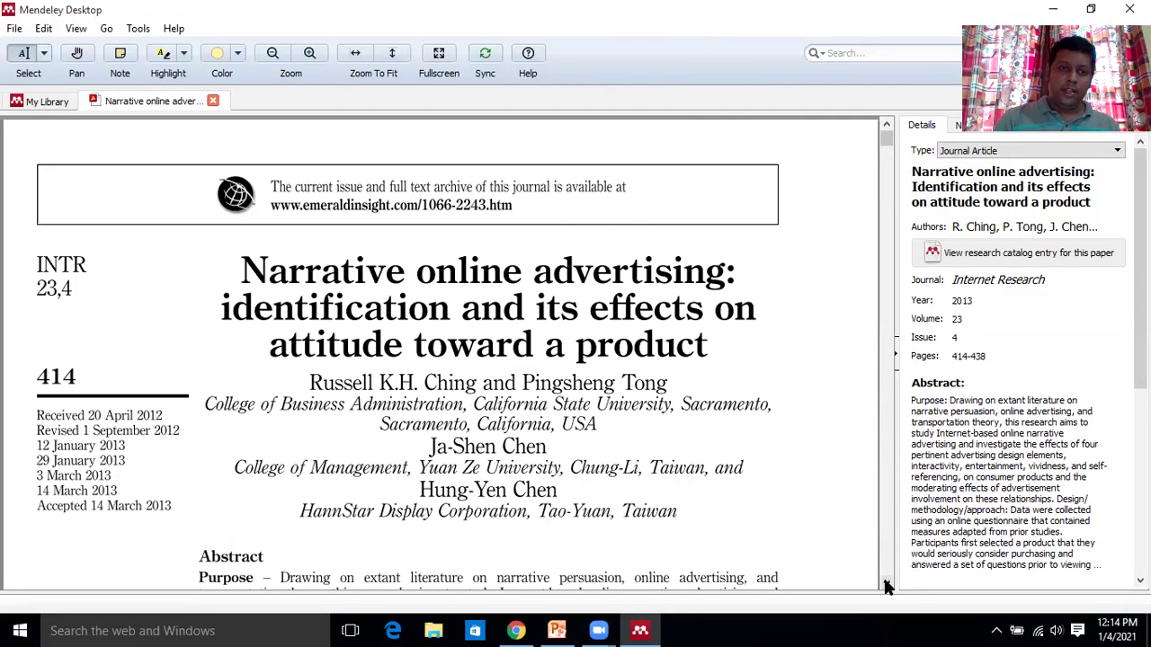
drag(884, 582, 885, 582)
scroll(885, 586, down, 5)
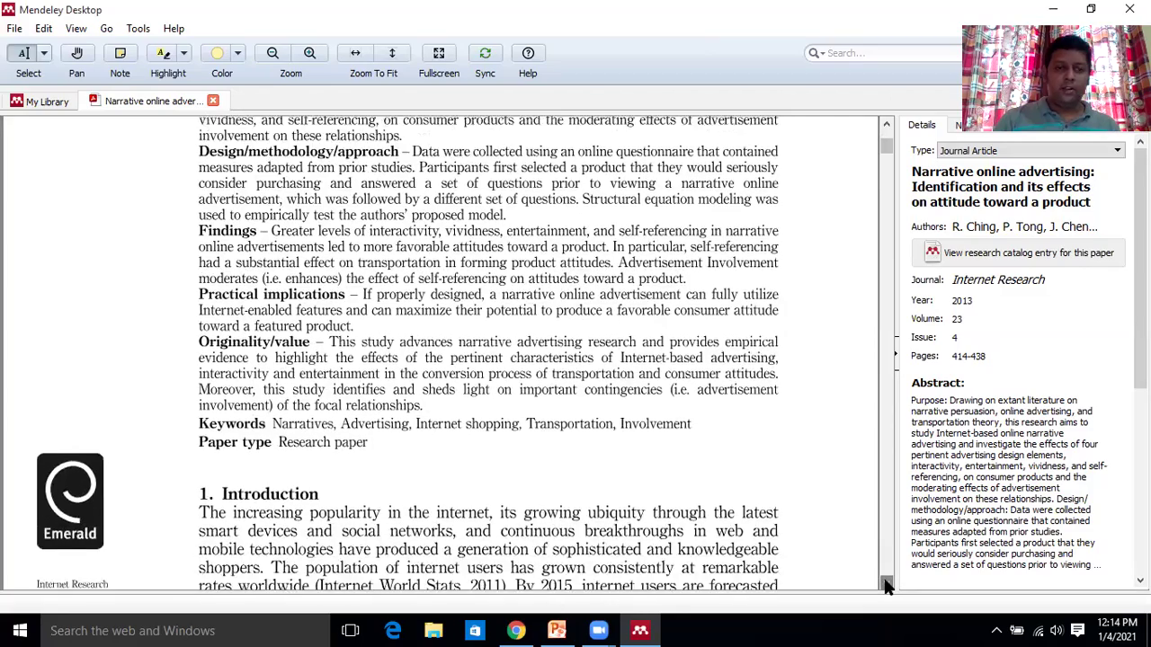
scroll(885, 586, down, 5)
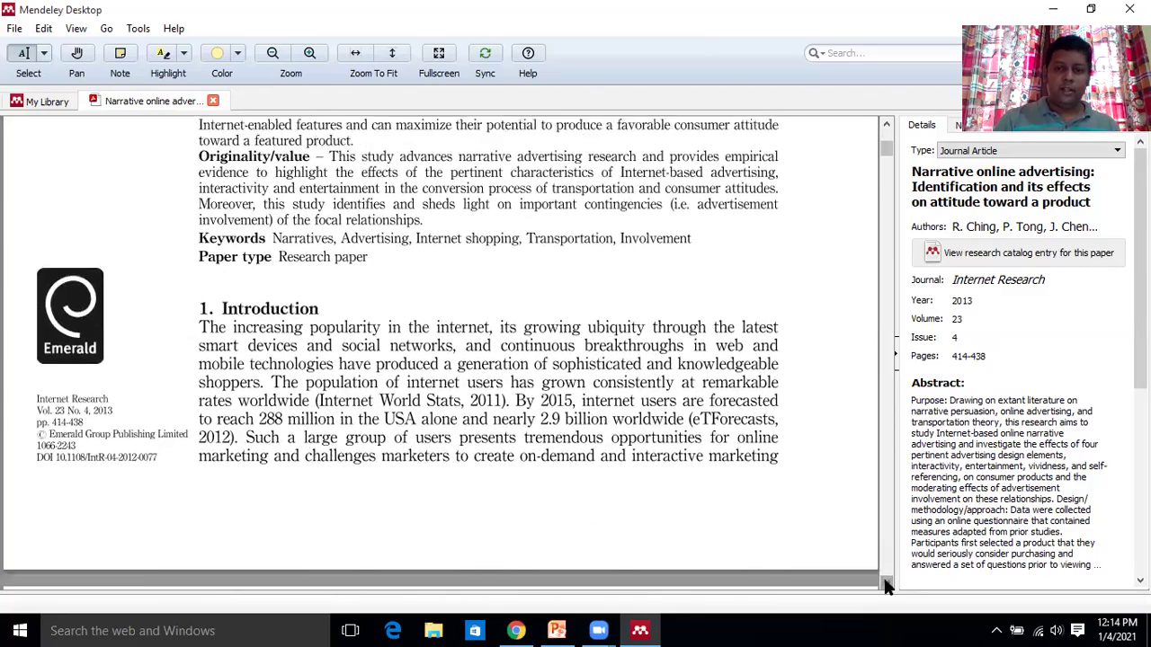
scroll(885, 586, down, 12)
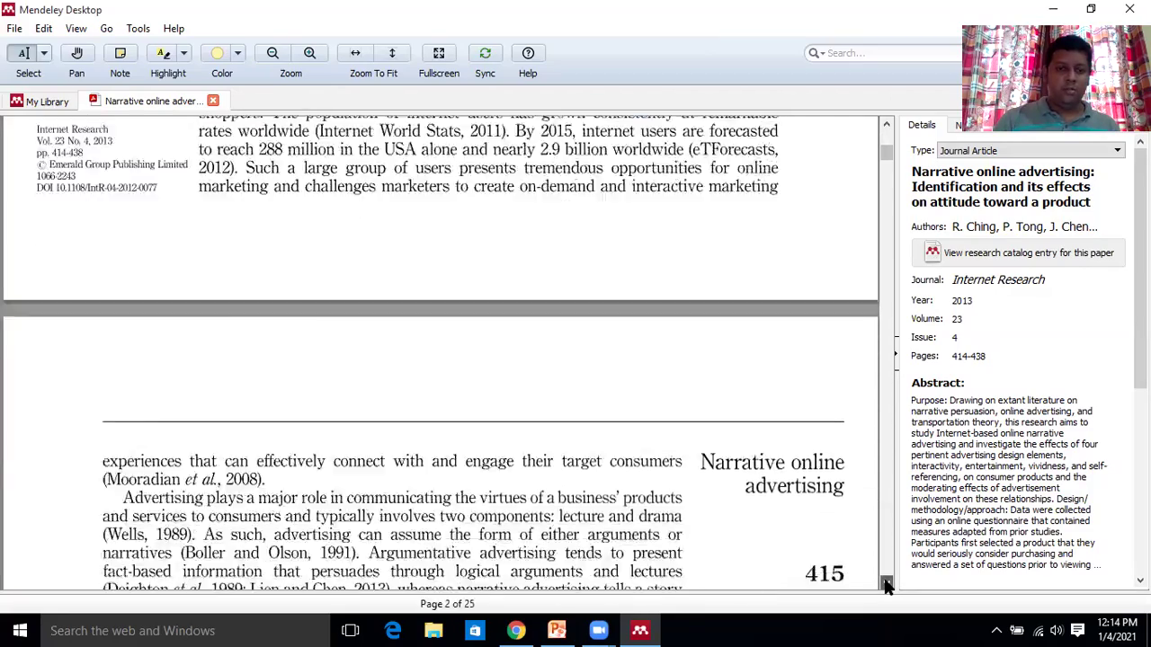
scroll(885, 586, down, 12)
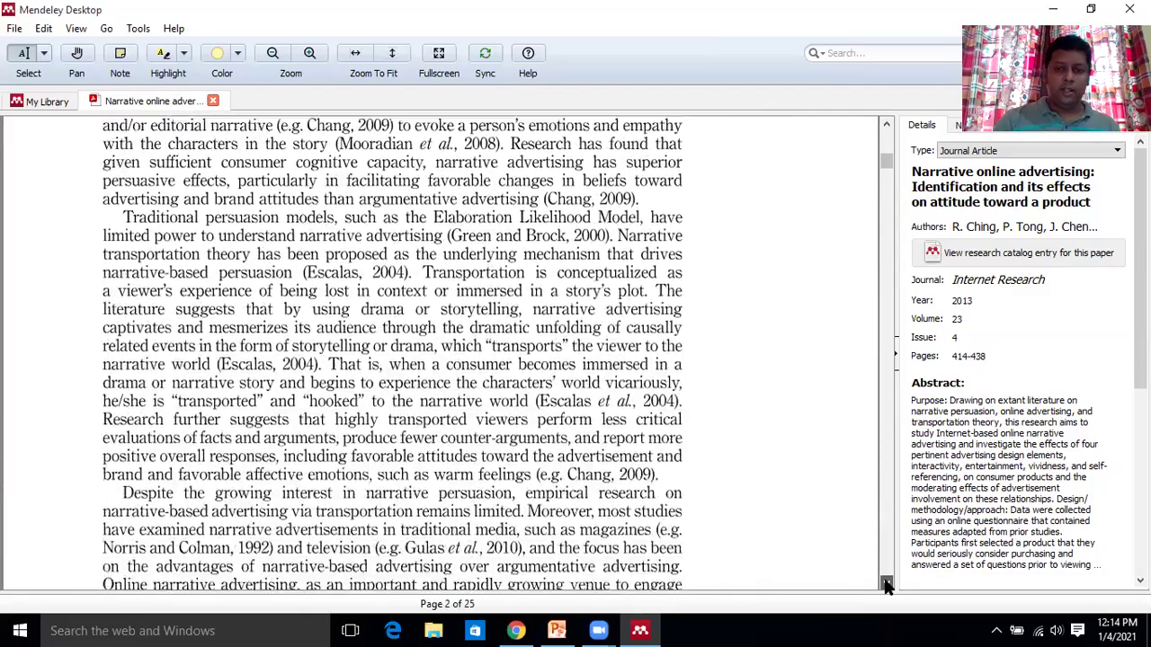
scroll(885, 586, down, 7)
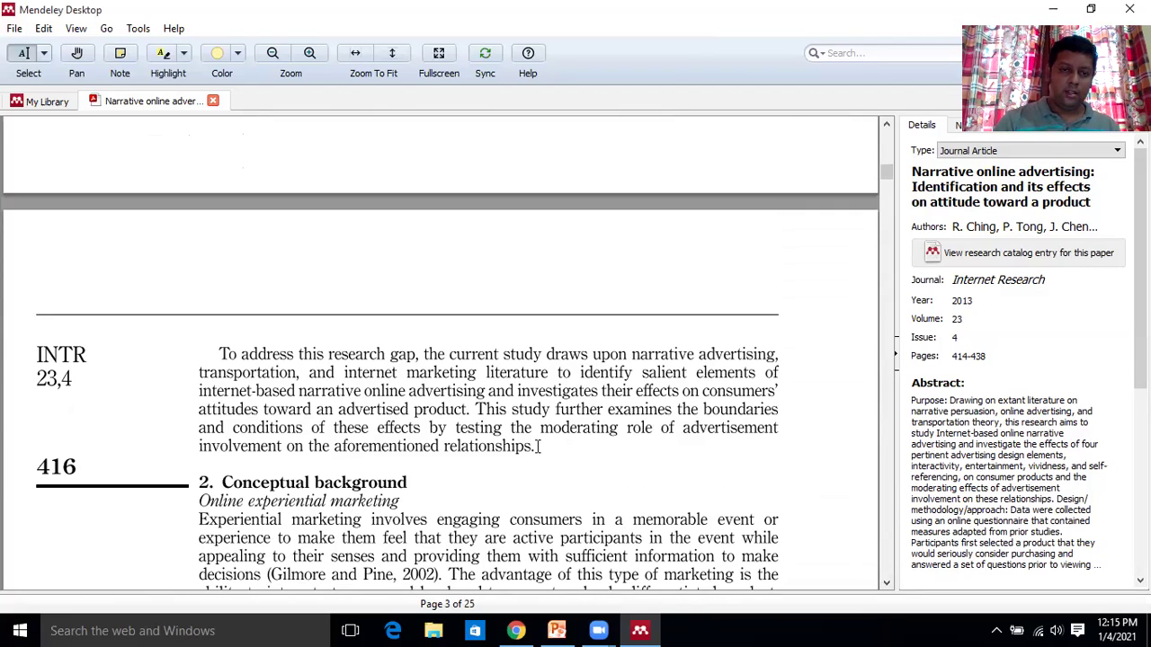
double_click(322, 445)
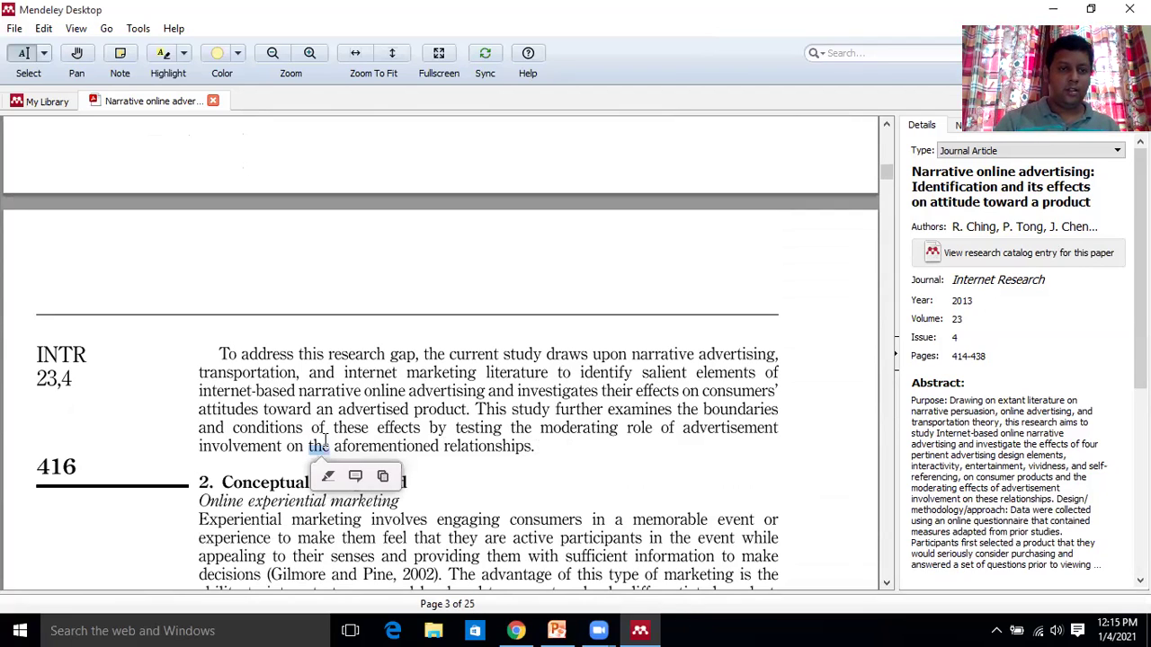
click(537, 447)
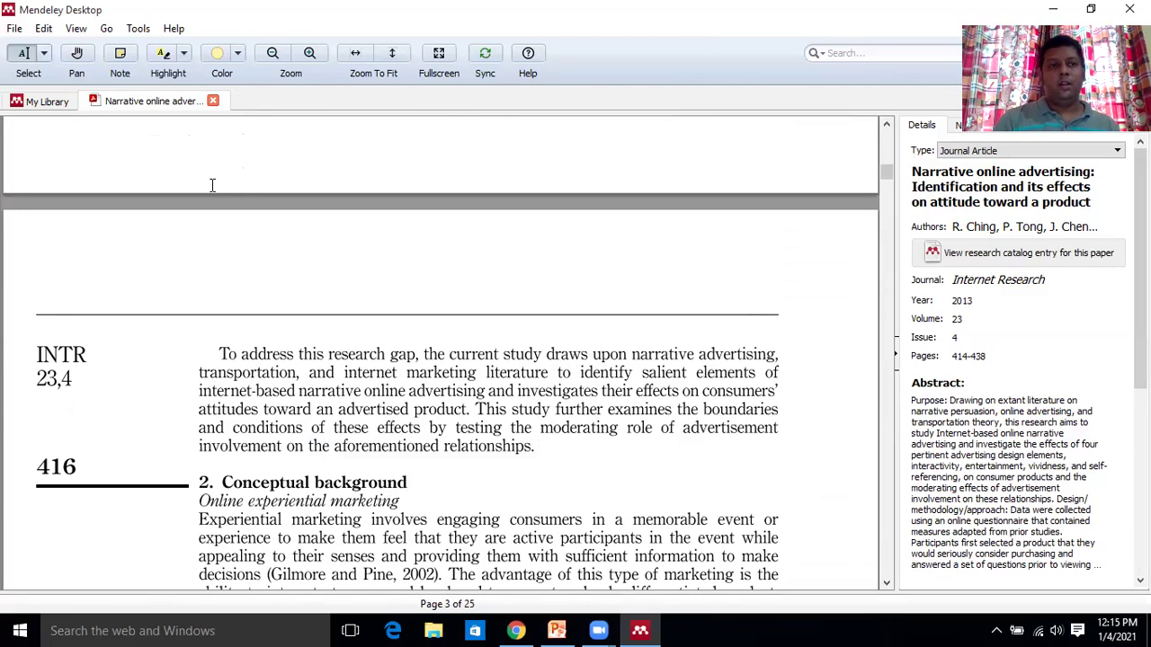
Close and reopen the 'Narrative online advertising' reading tab.
click(213, 102)
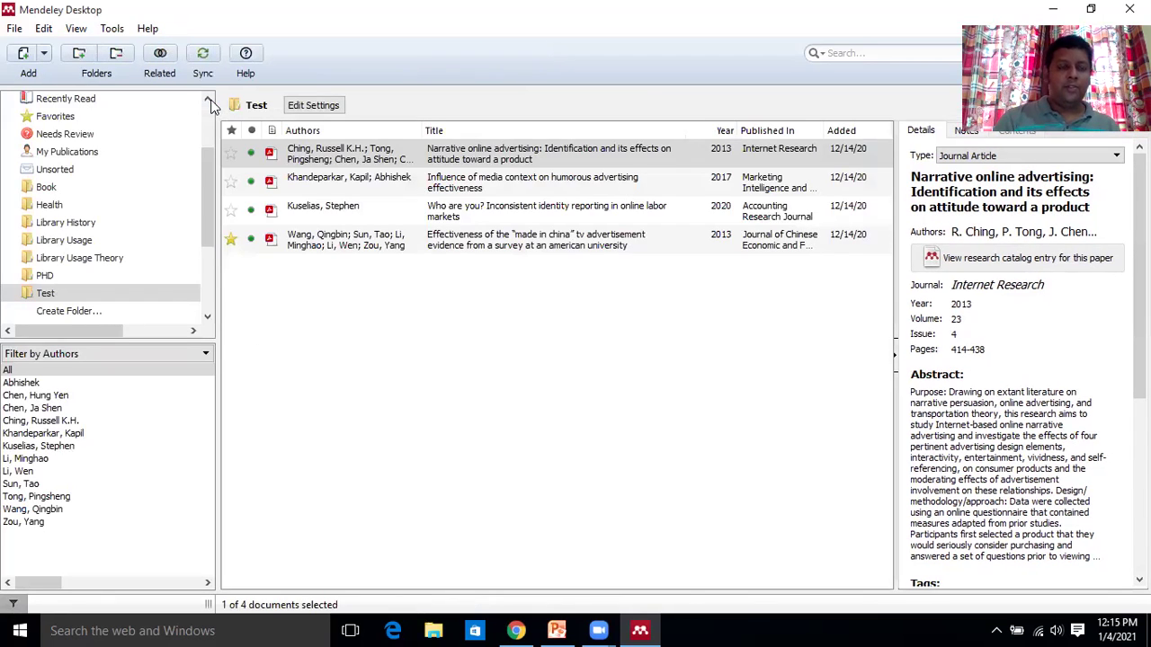
click(456, 158)
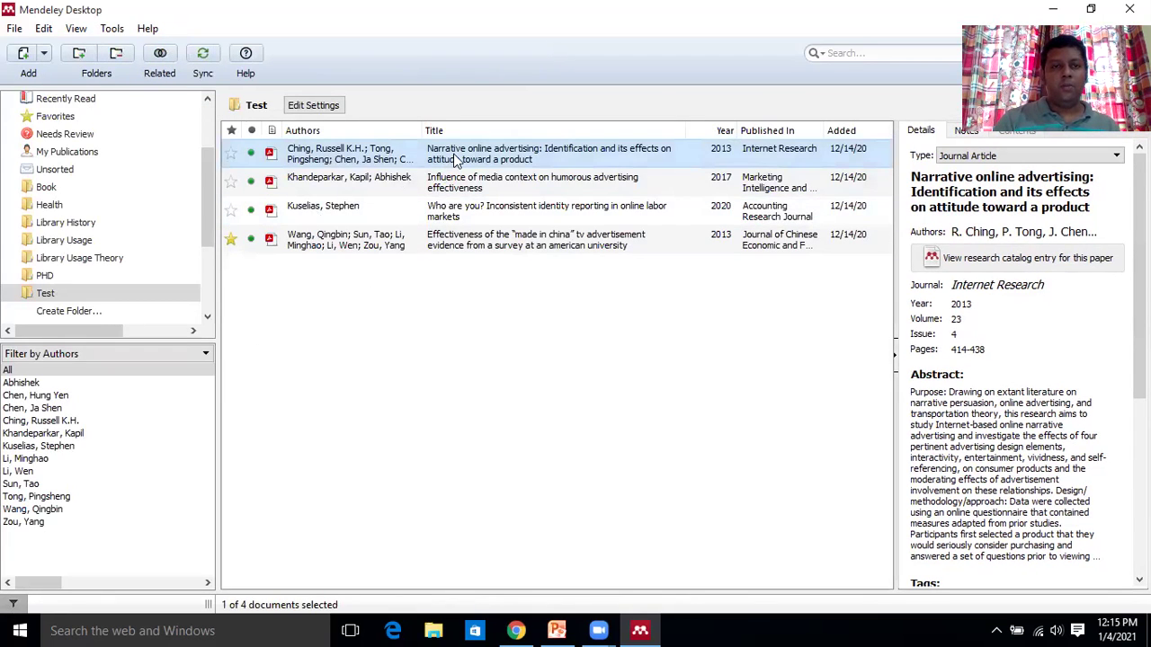
double_click(455, 159)
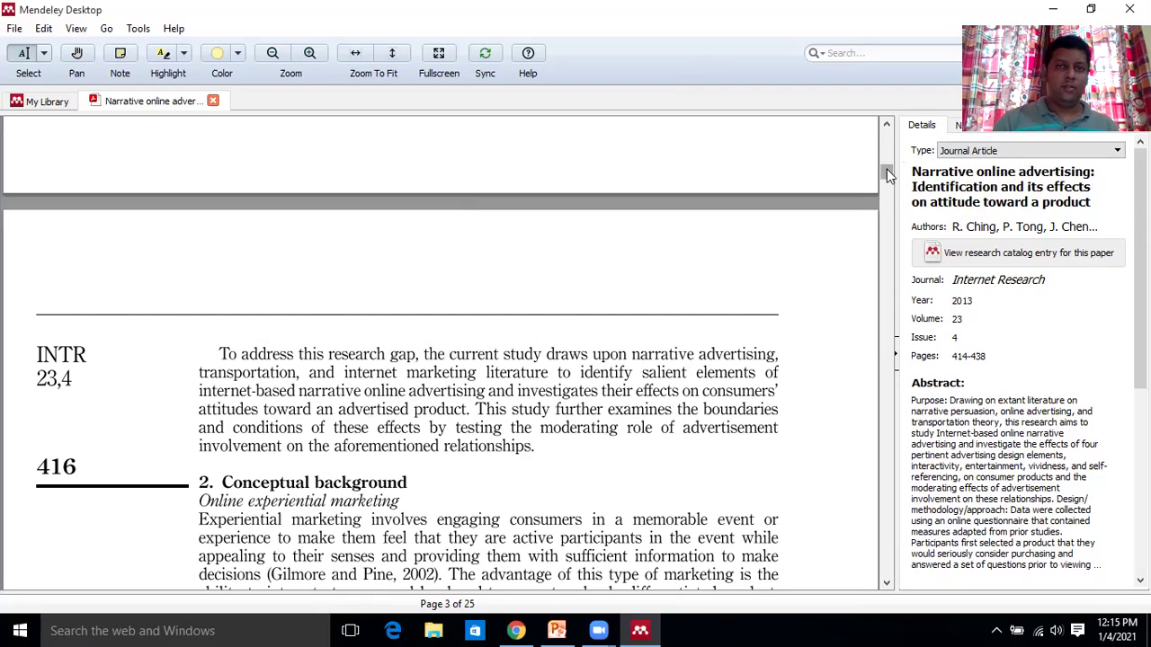
mouse_move(887, 174)
mouse_down()
mouse_move(888, 144)
mouse_move(885, 233)
mouse_move(886, 156)
mouse_up()
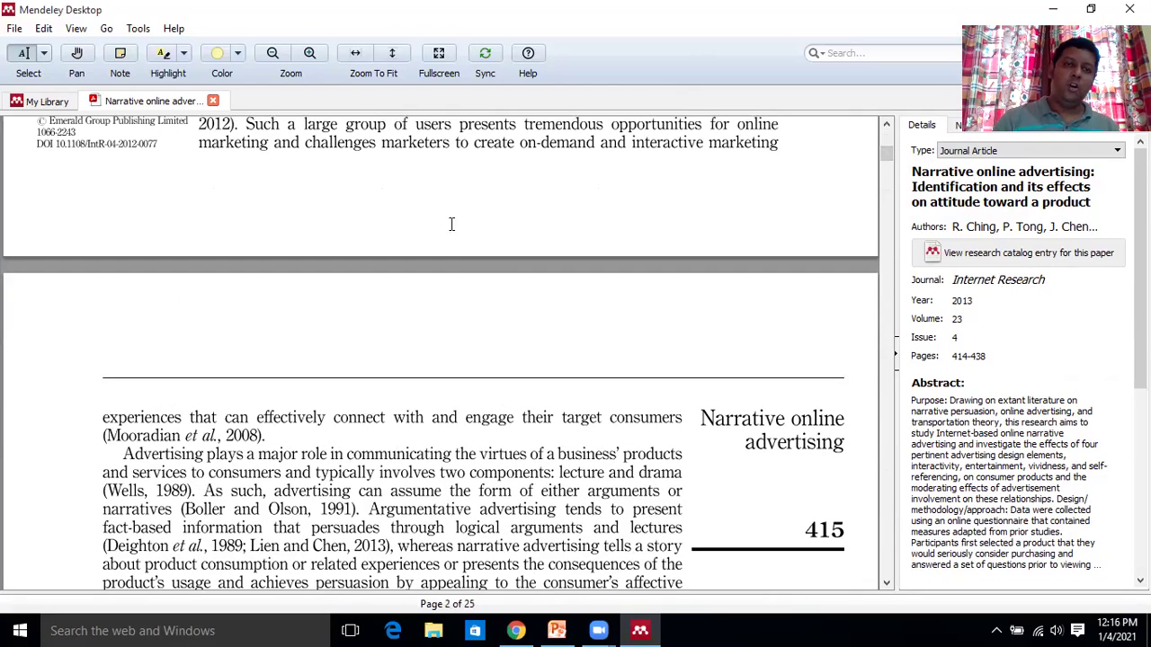
Open 'Influence of media context' in a second tab and switch between the two papers.
click(41, 104)
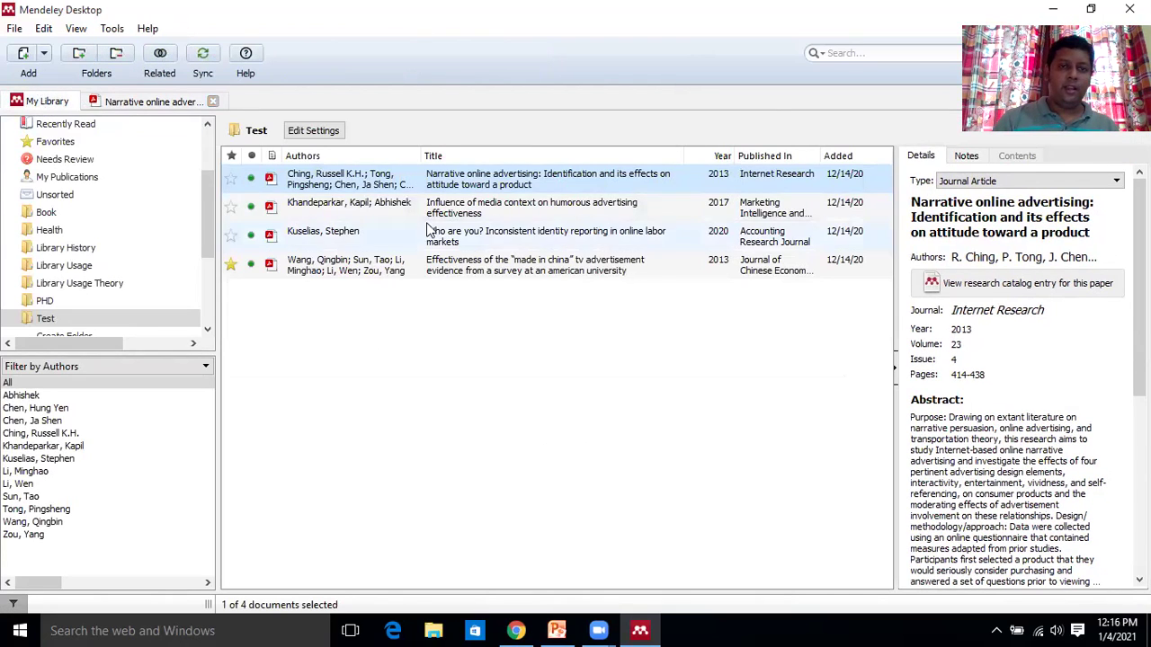
click(468, 213)
double_click(468, 213)
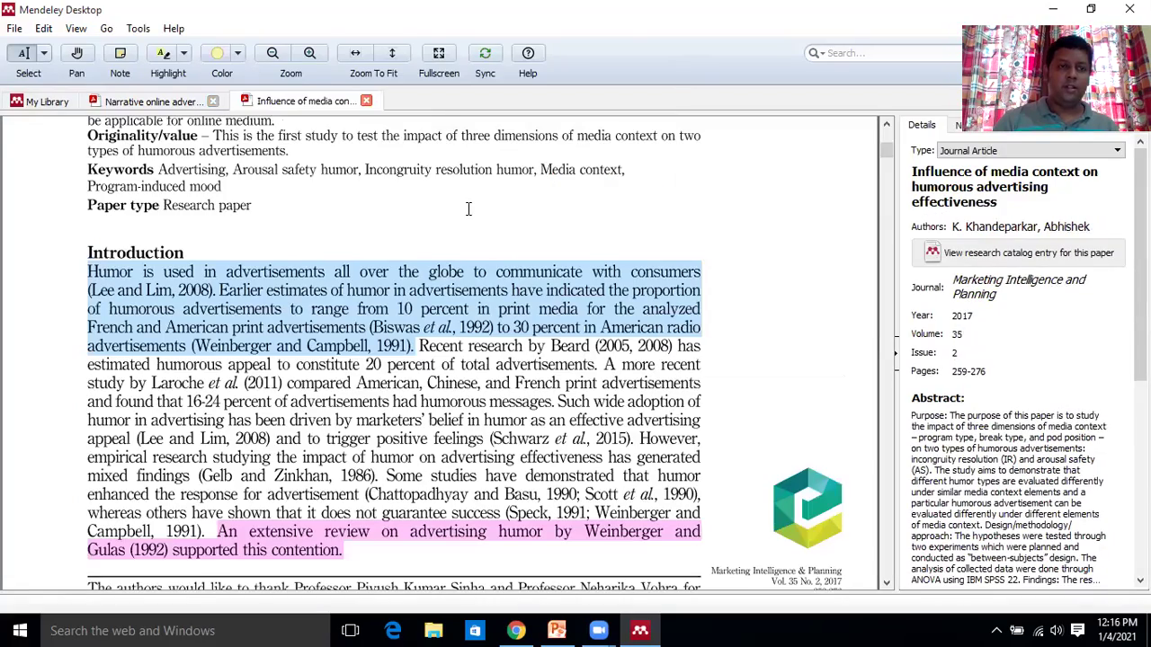
drag(885, 150, 886, 143)
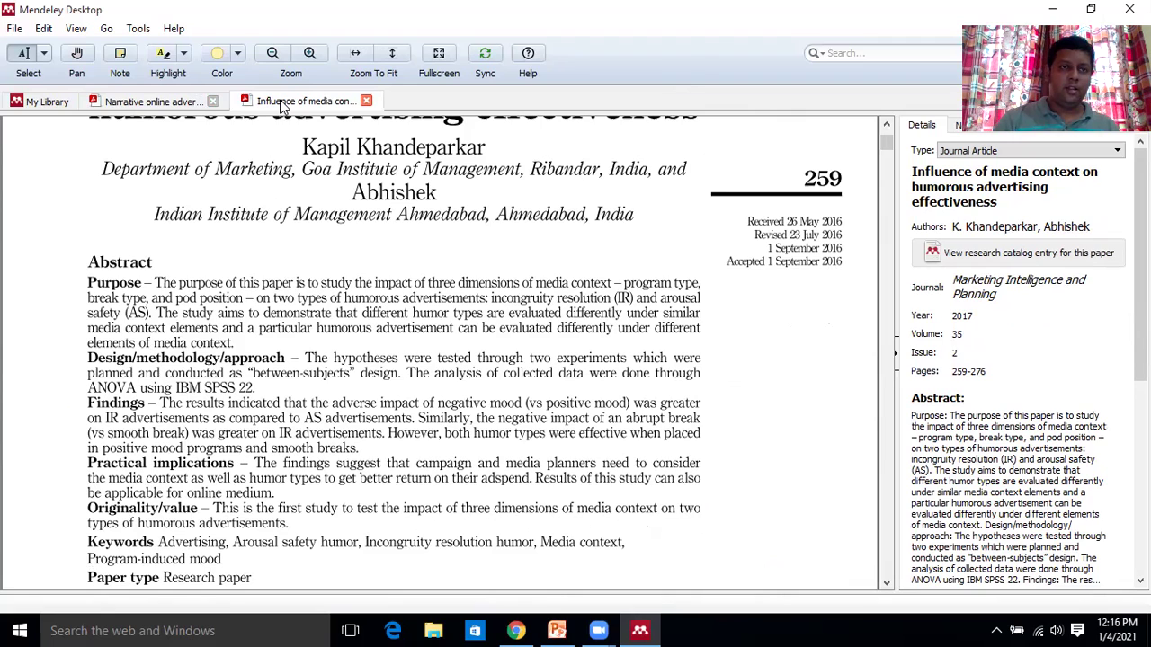
click(163, 99)
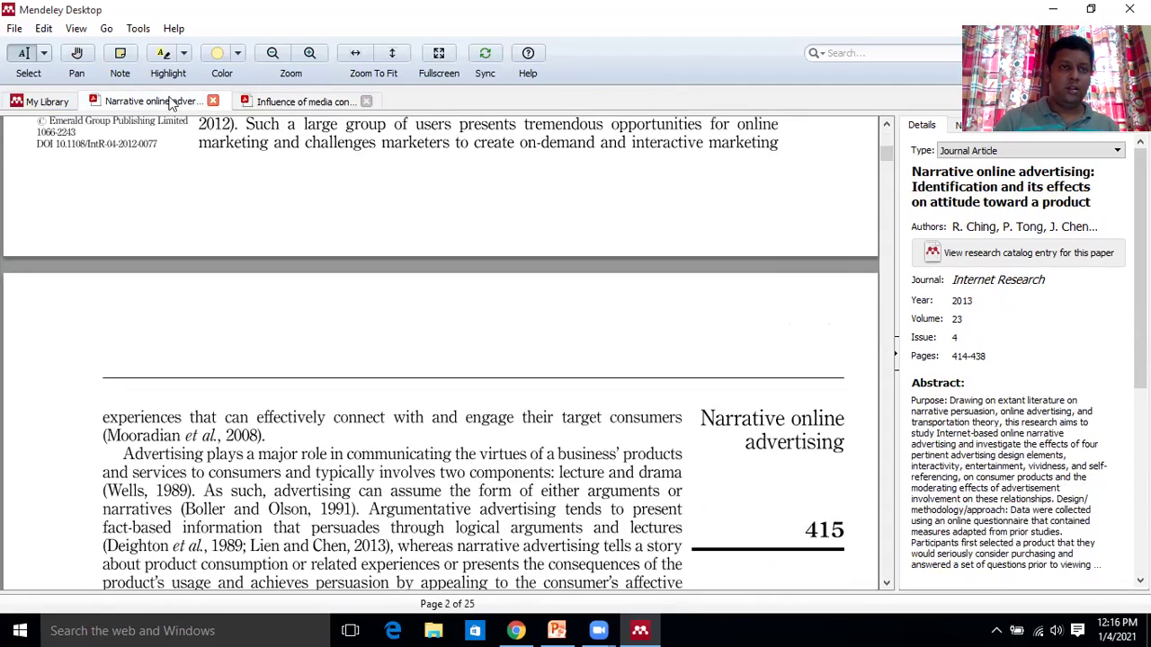
click(284, 102)
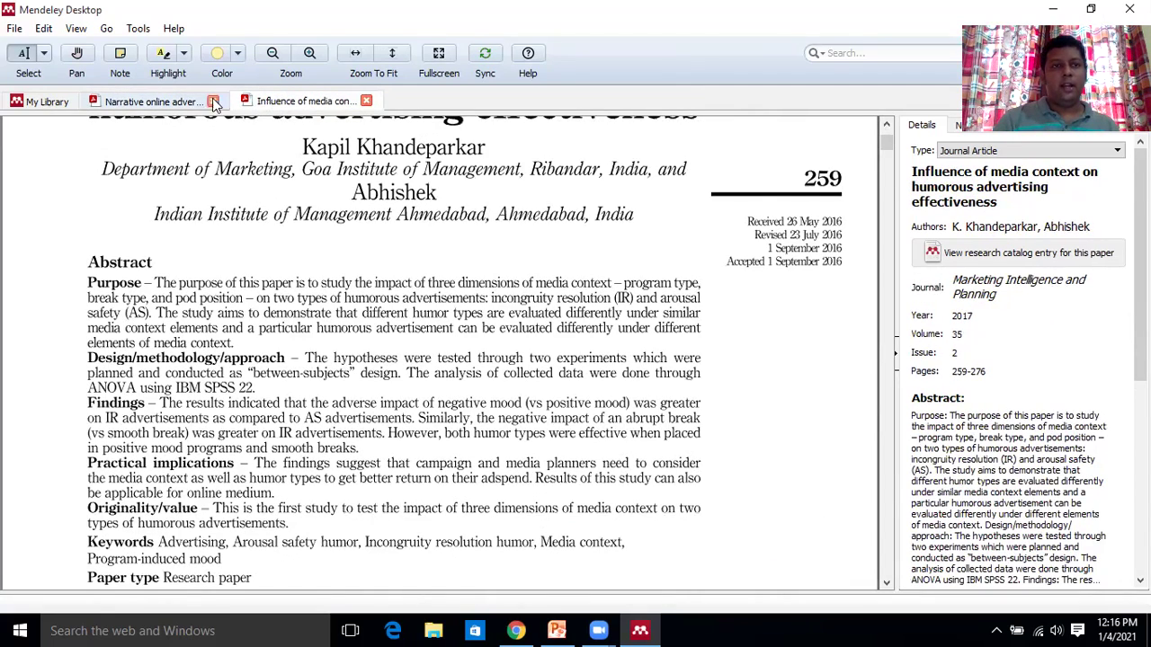
click(173, 102)
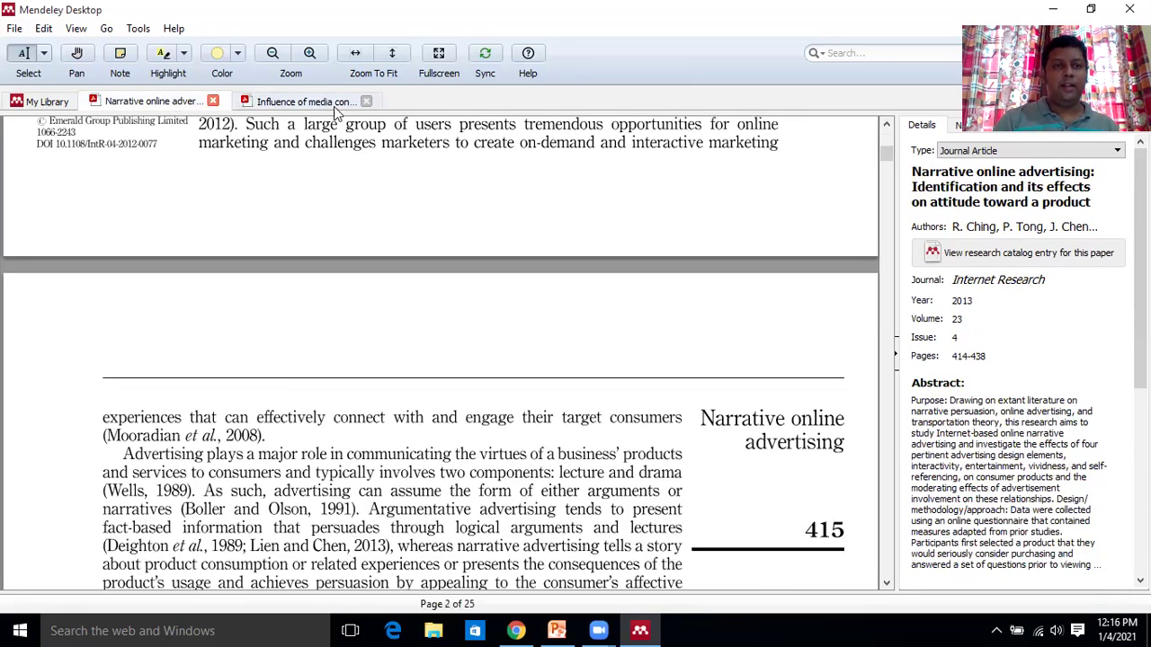
click(324, 104)
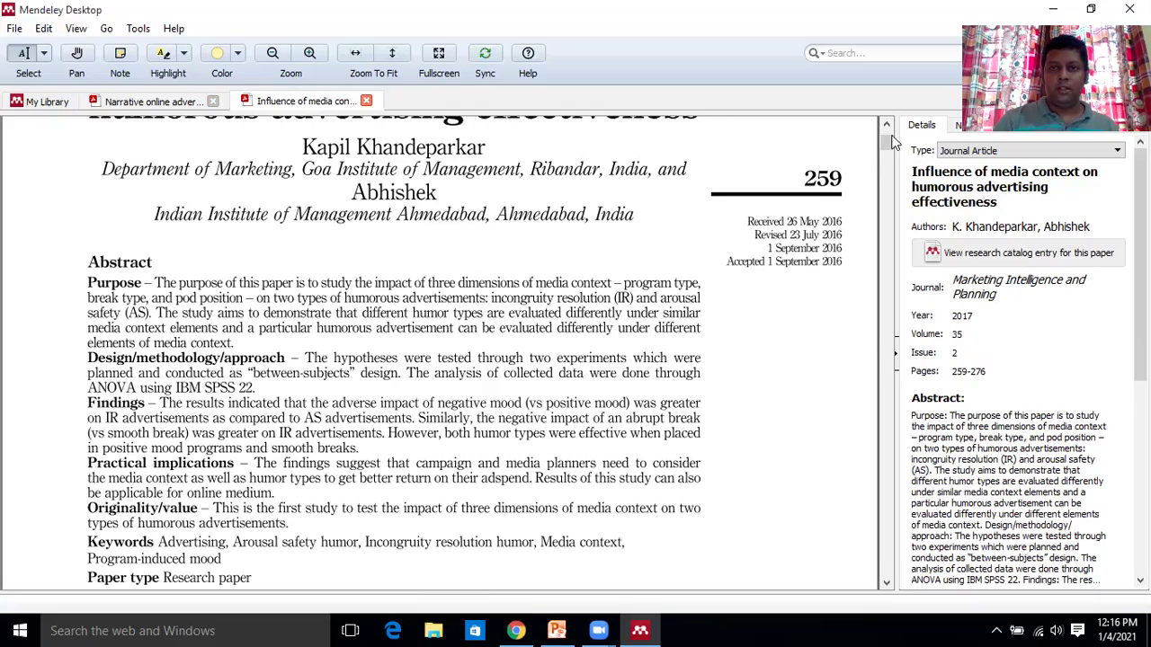
Try selecting 'effectiveness' in the heading, then close both reading tabs.
drag(888, 137, 888, 206)
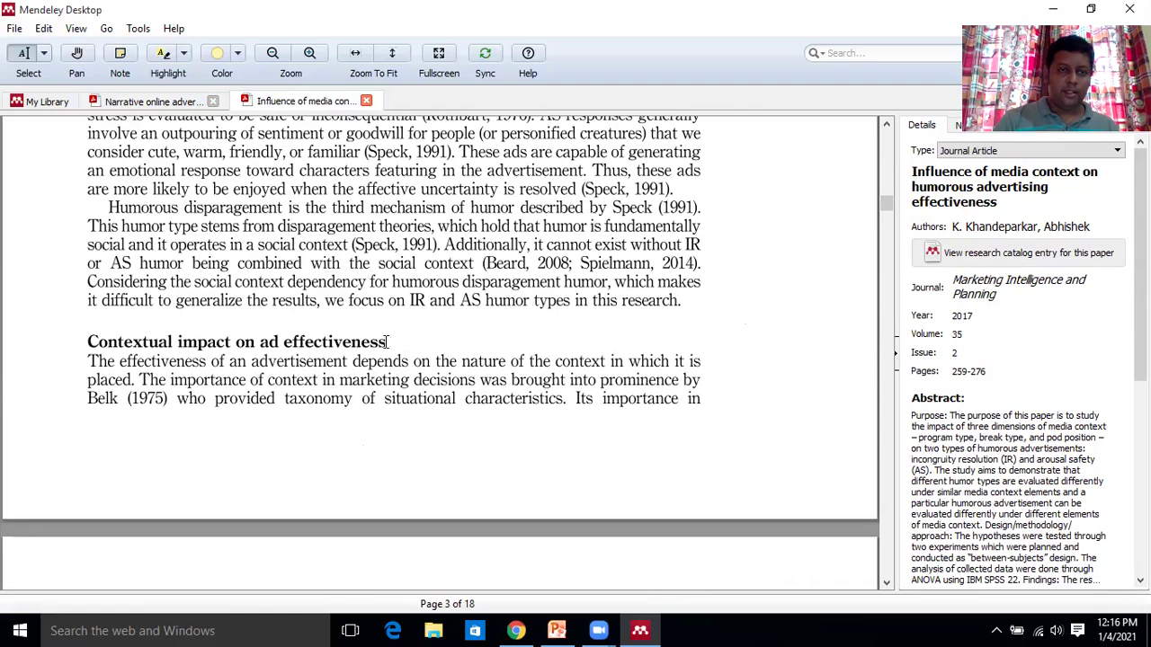
double_click(385, 340)
click(385, 339)
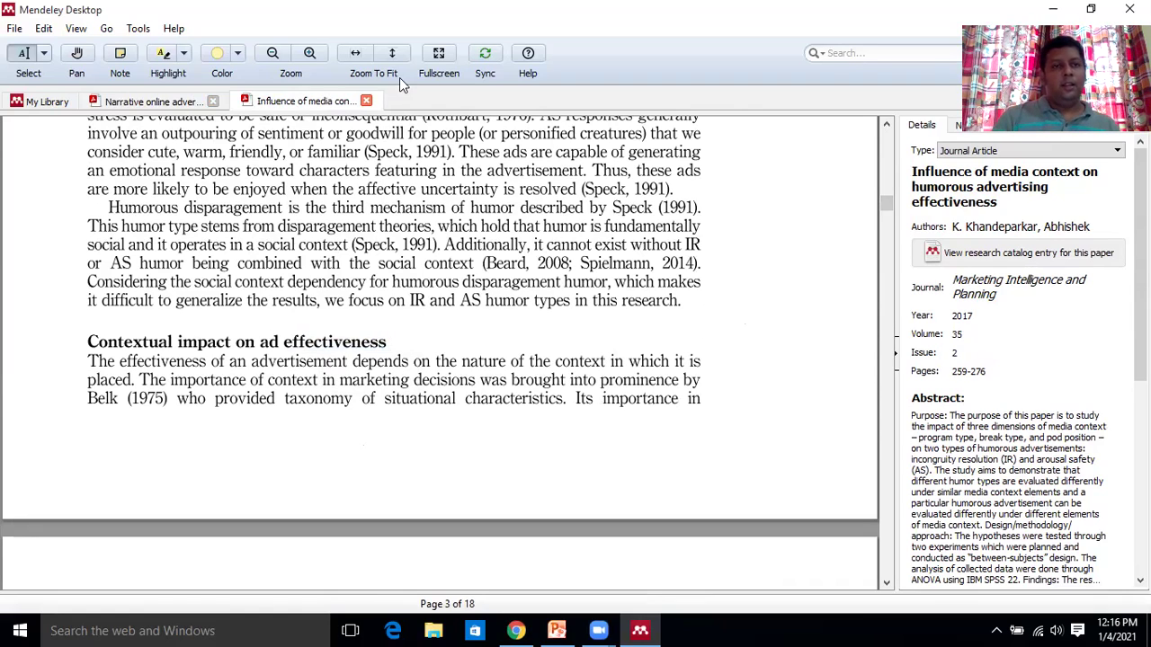
click(366, 101)
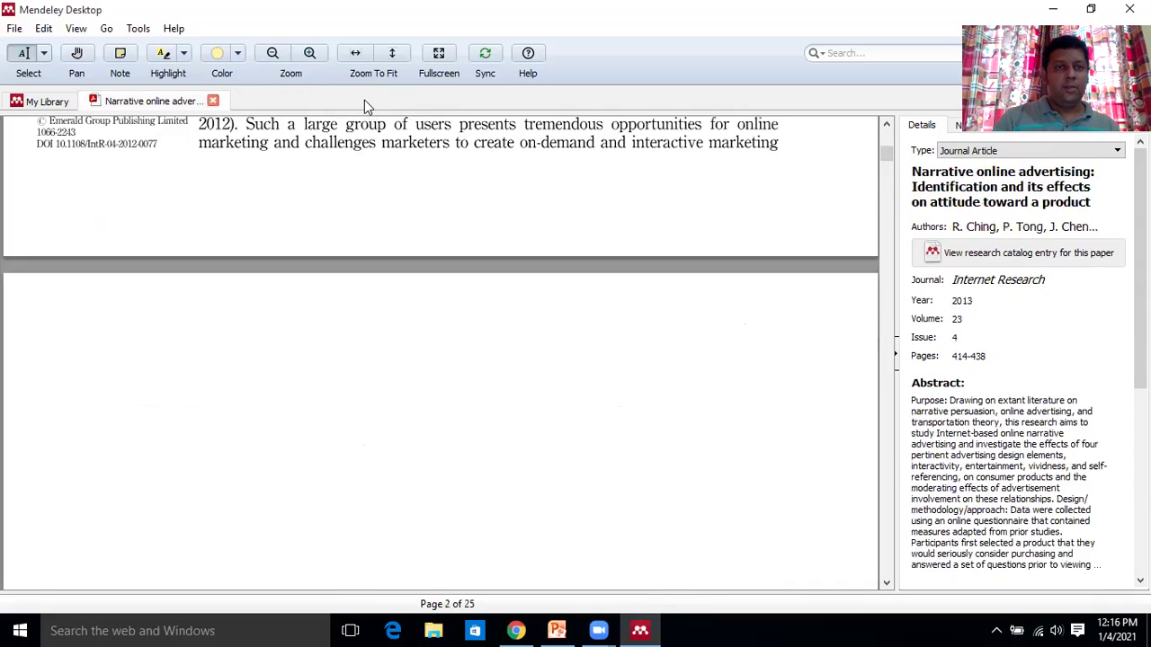
click(213, 101)
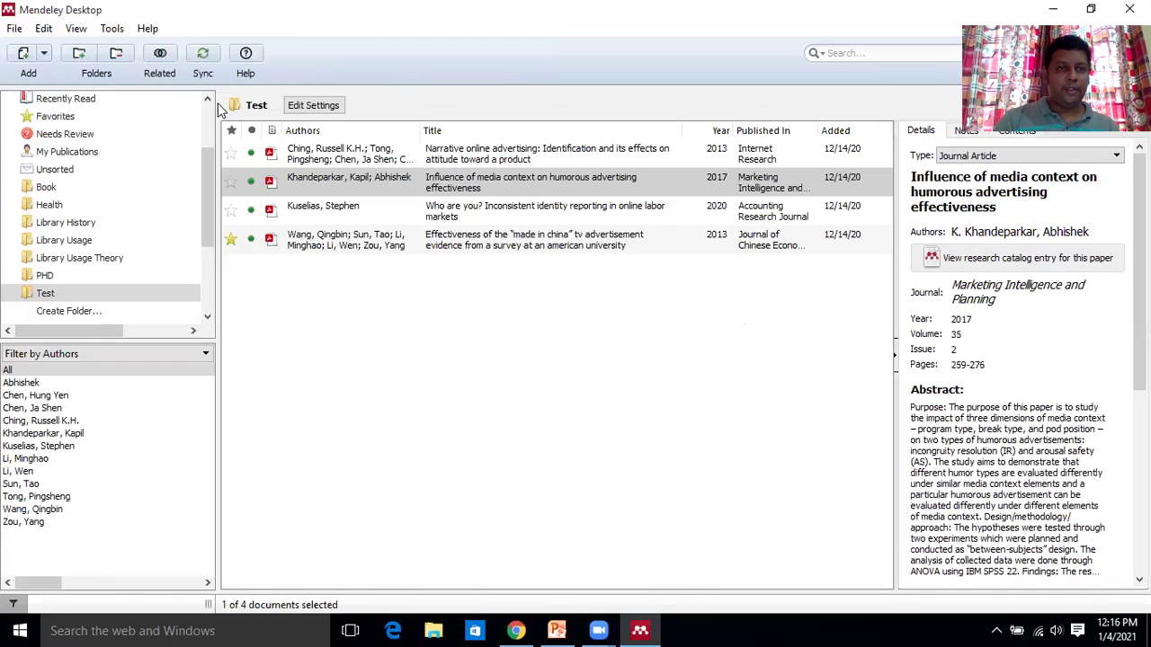
Reopen both 'Narrative online advertising' and 'Influence of media context' in reading tabs.
double_click(466, 149)
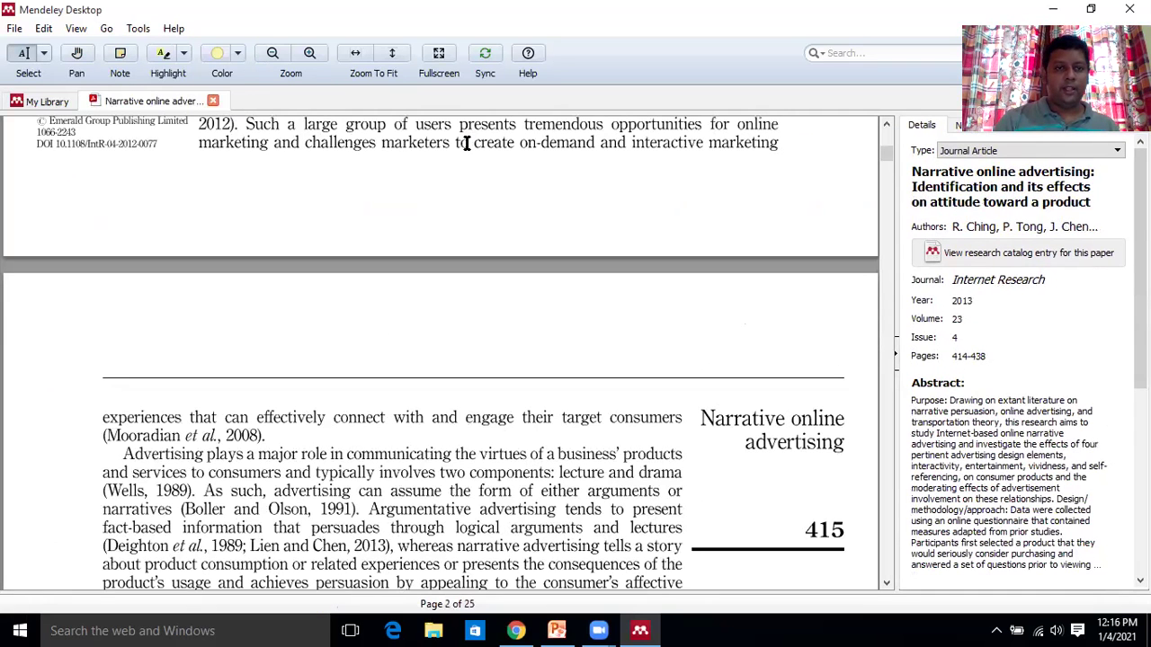
click(39, 103)
click(484, 213)
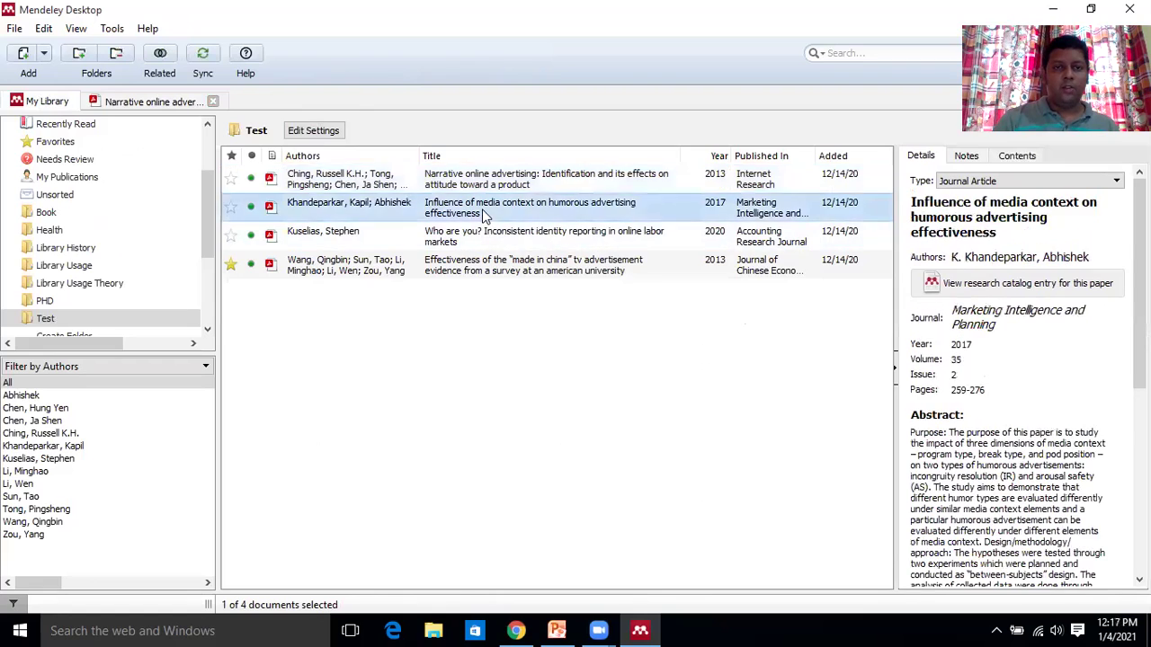
double_click(483, 216)
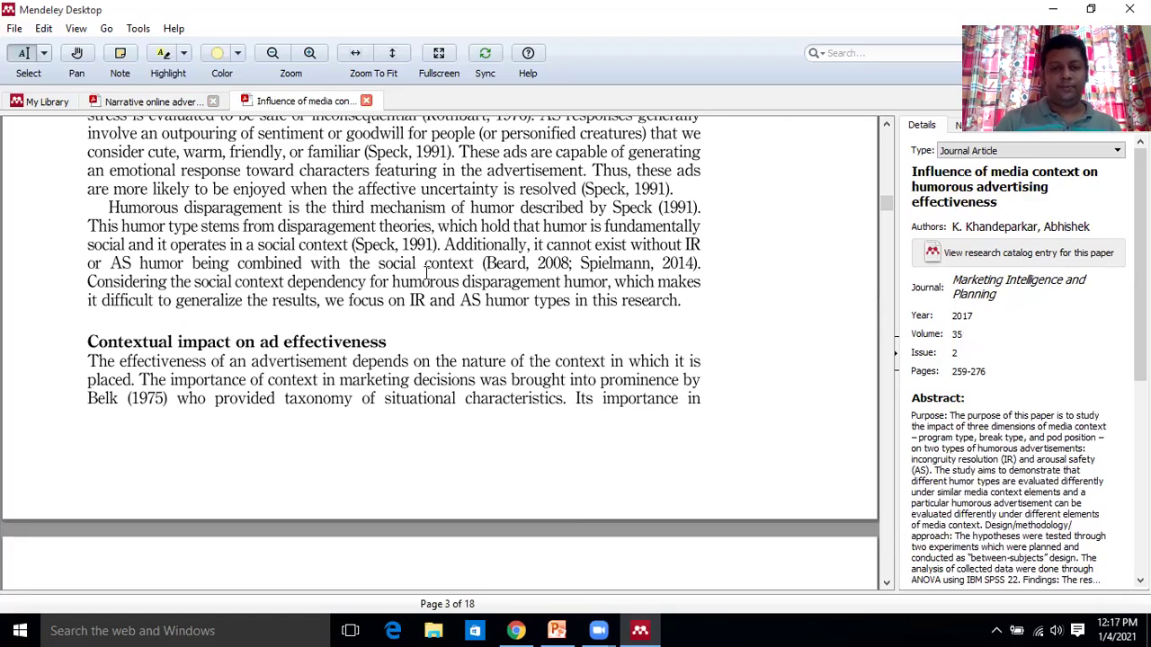
Advance the PowerPoint deck to slide 15 on read/unread/favourite, then return to Mendeley.
click(557, 629)
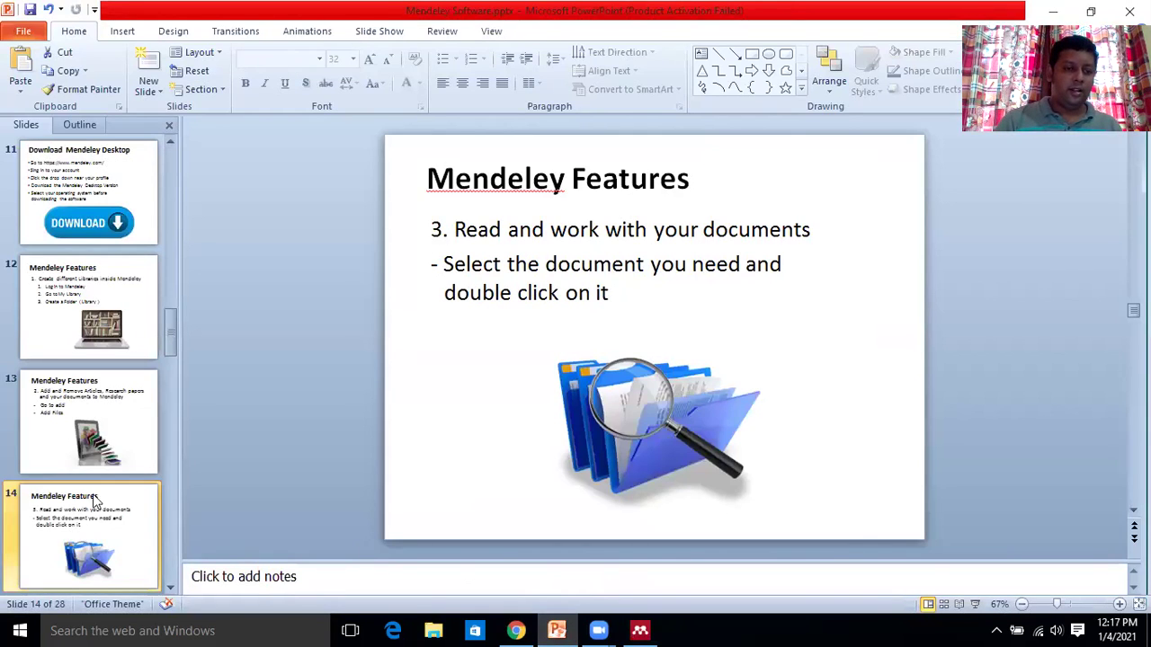
key(Down)
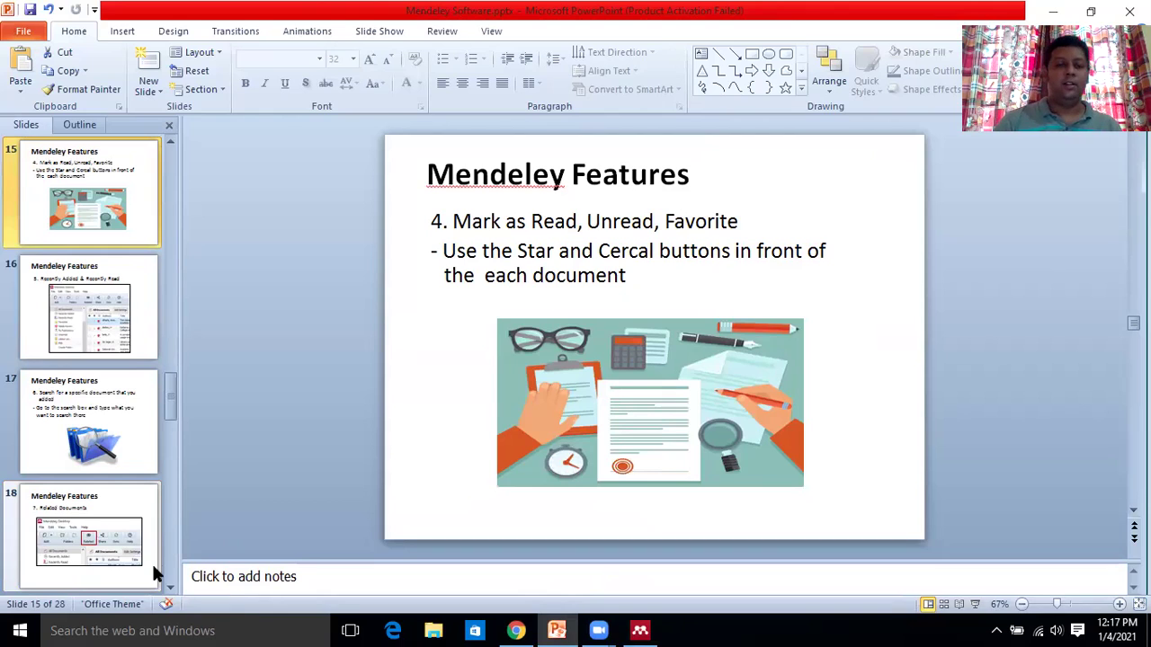
click(641, 630)
mouse_move(640, 631)
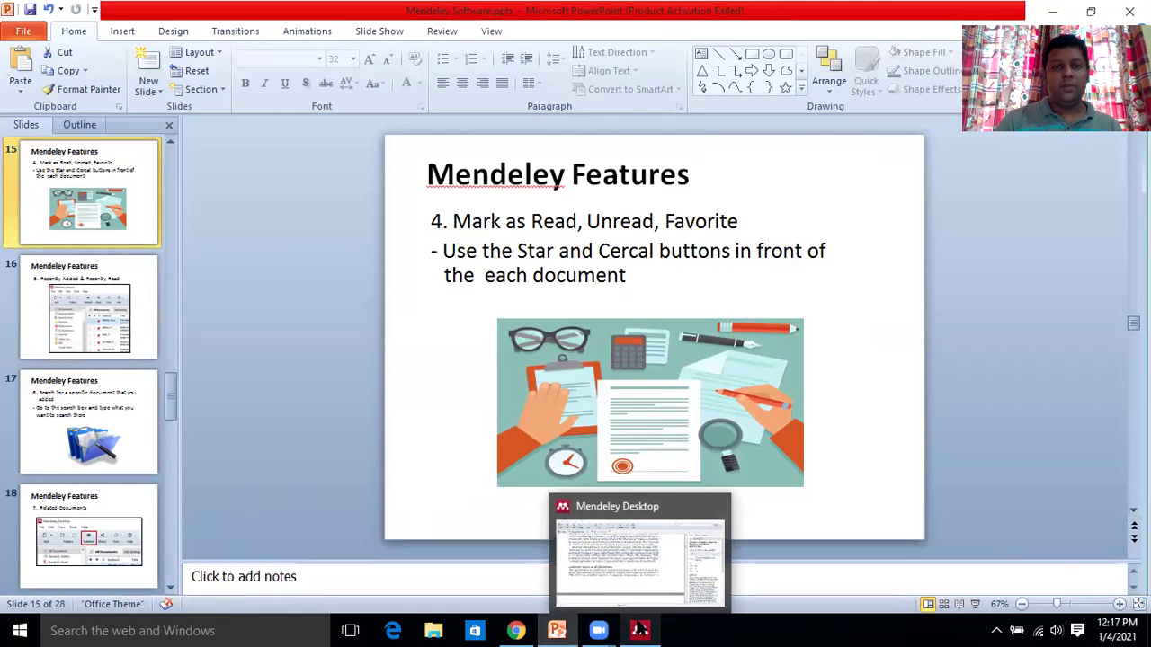
click(640, 630)
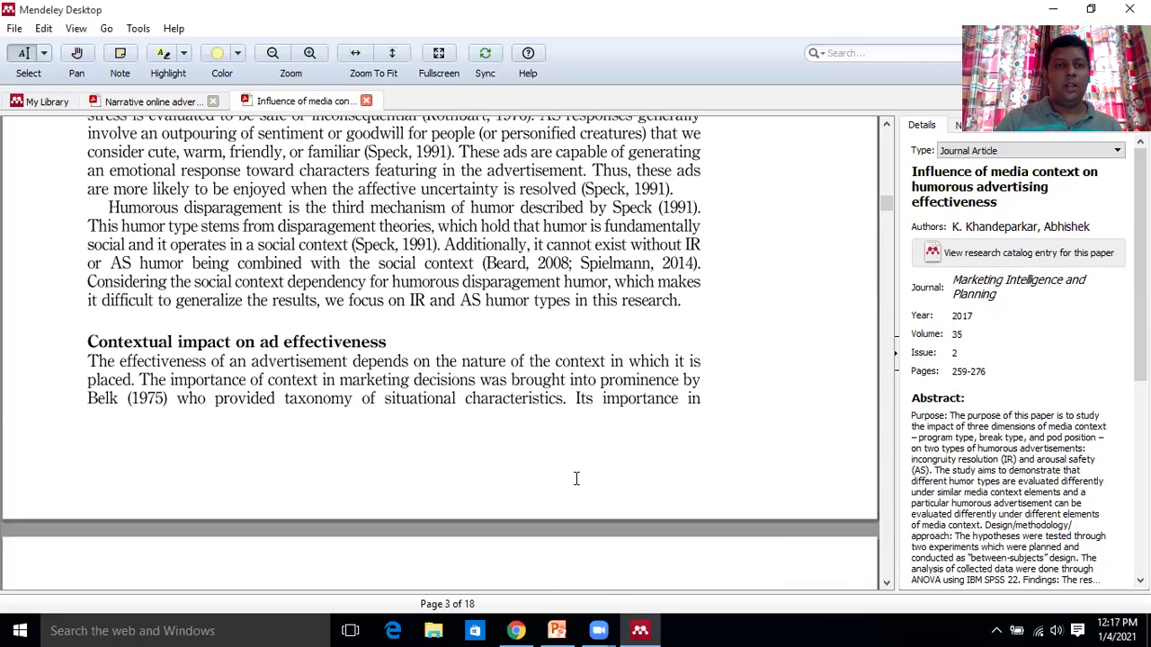
Close both reading tabs and mark 'Narrative online advertising' as read.
click(367, 101)
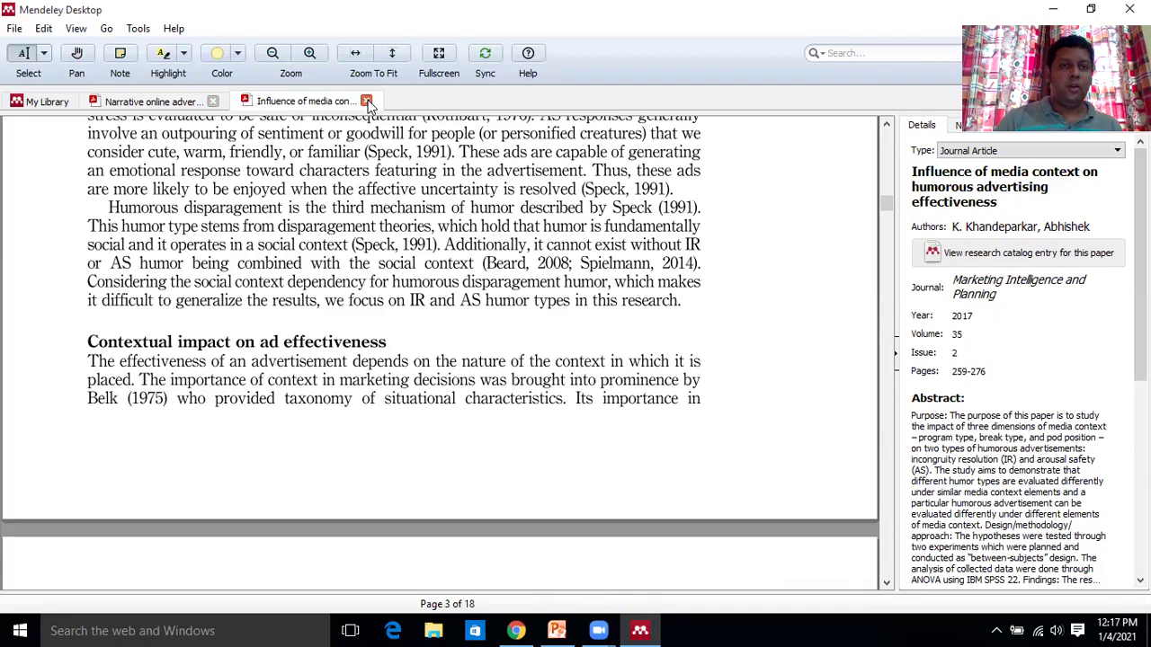
click(212, 100)
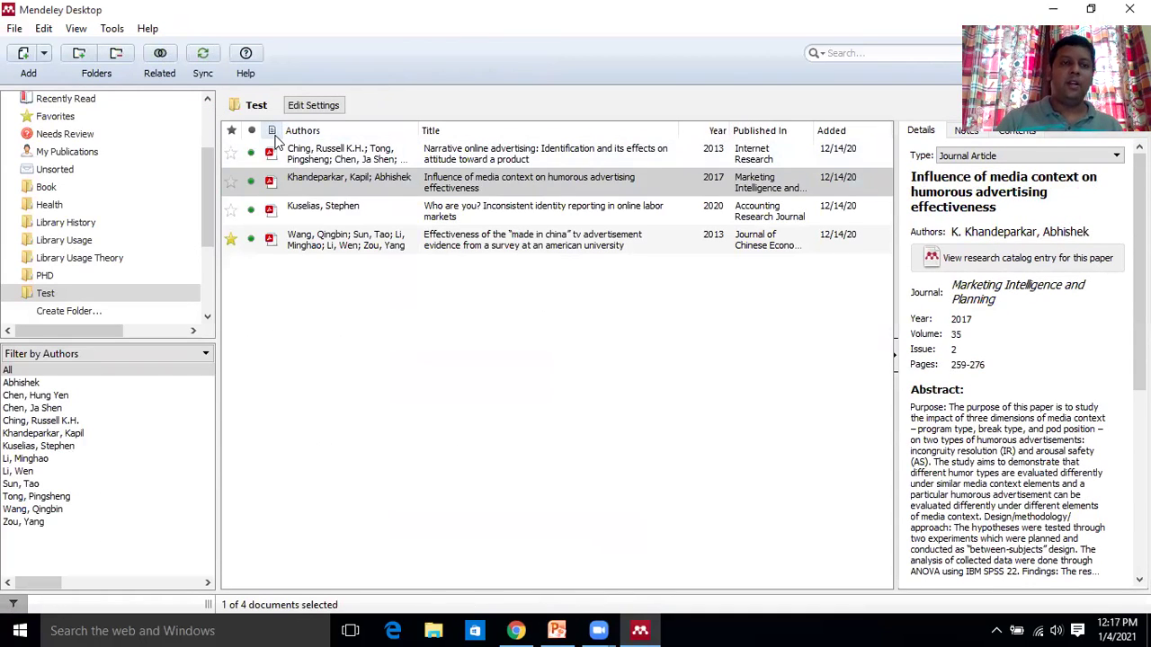
click(364, 178)
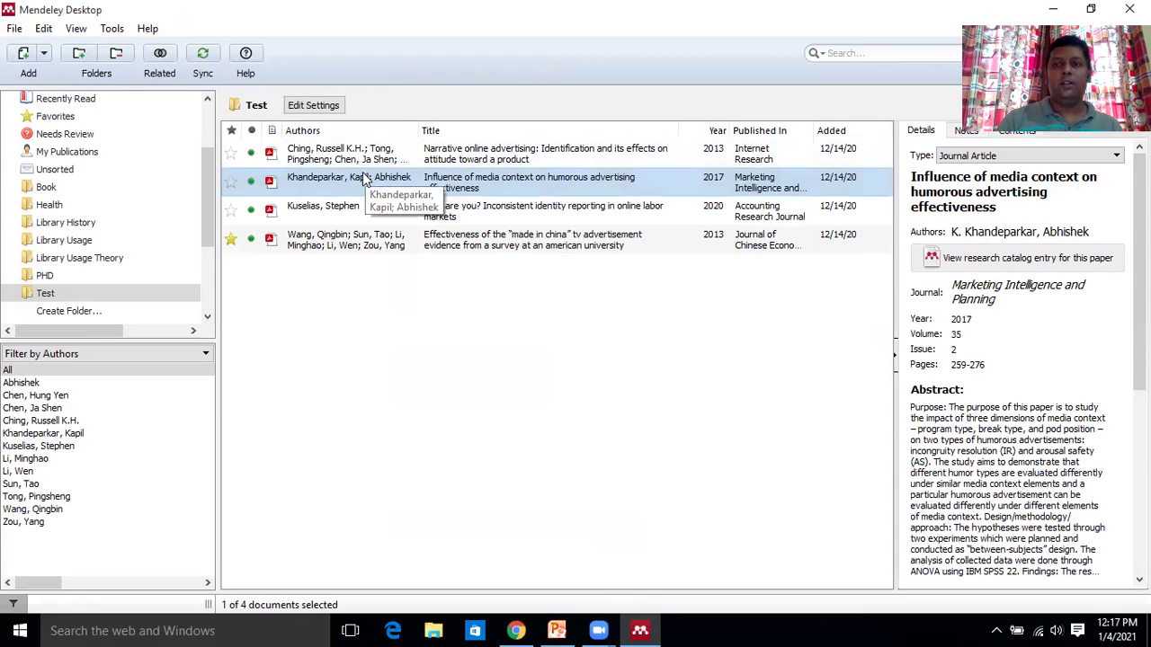
click(252, 154)
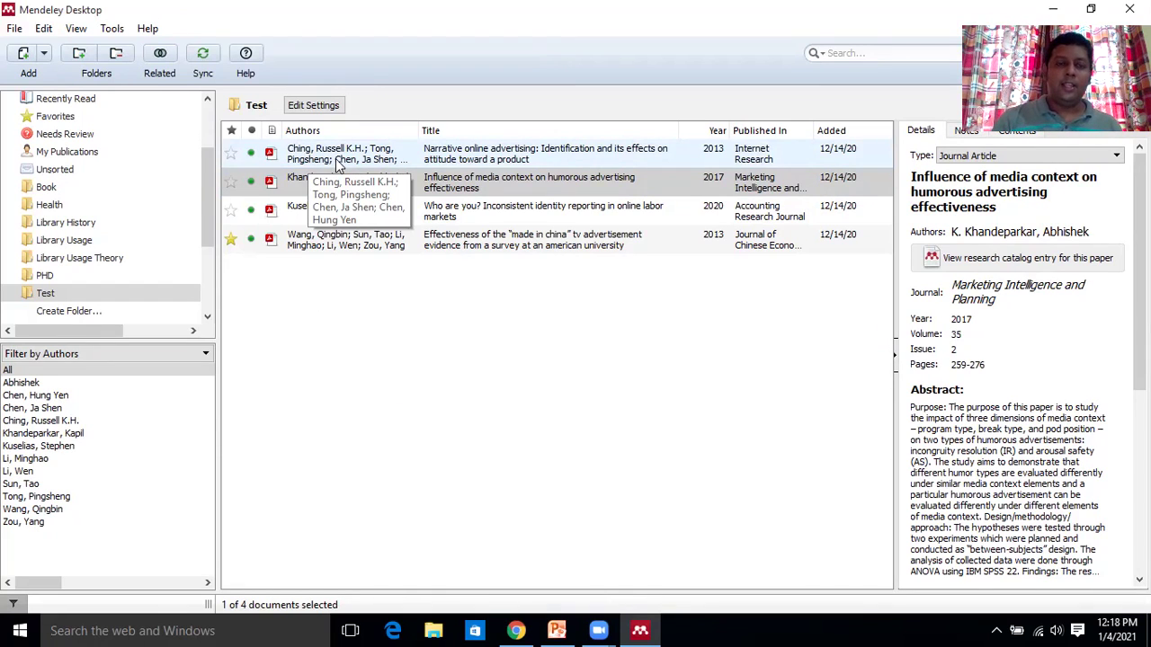
Star 'Influence of media context' and 'Who are you?' as favourites.
click(322, 177)
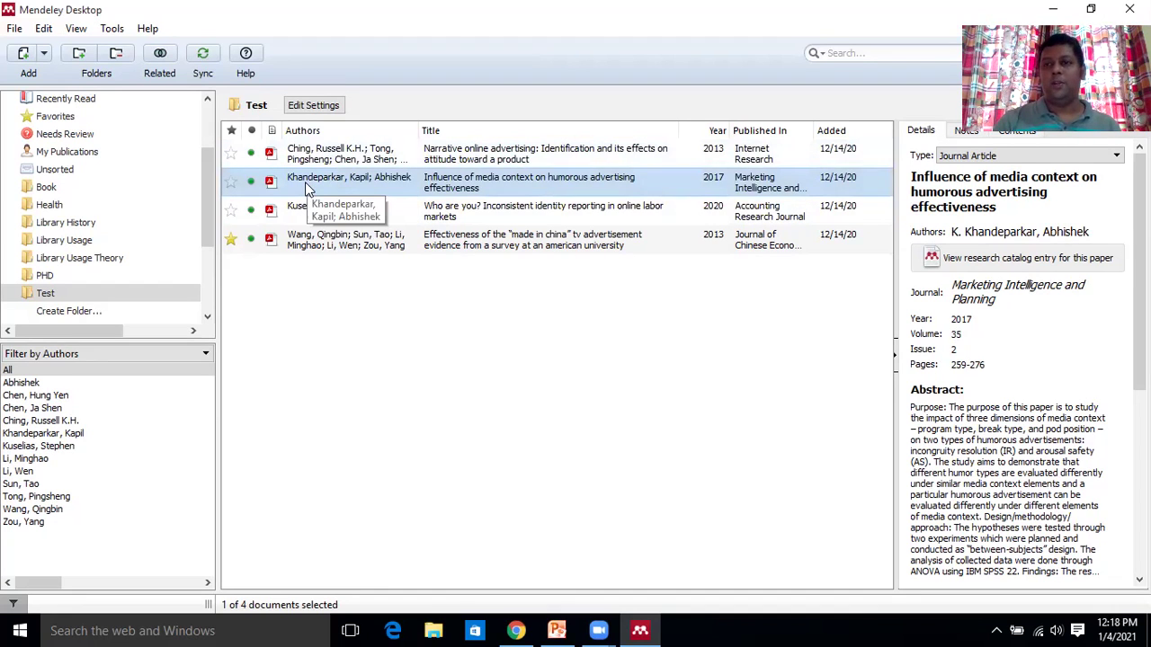
click(238, 247)
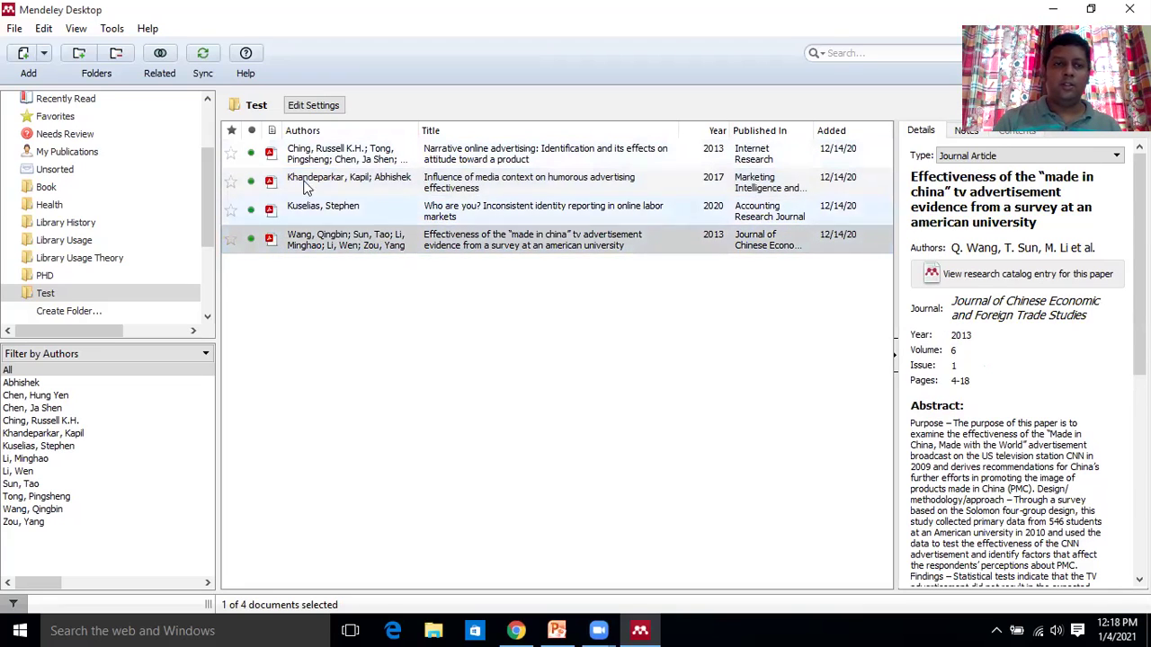
click(230, 182)
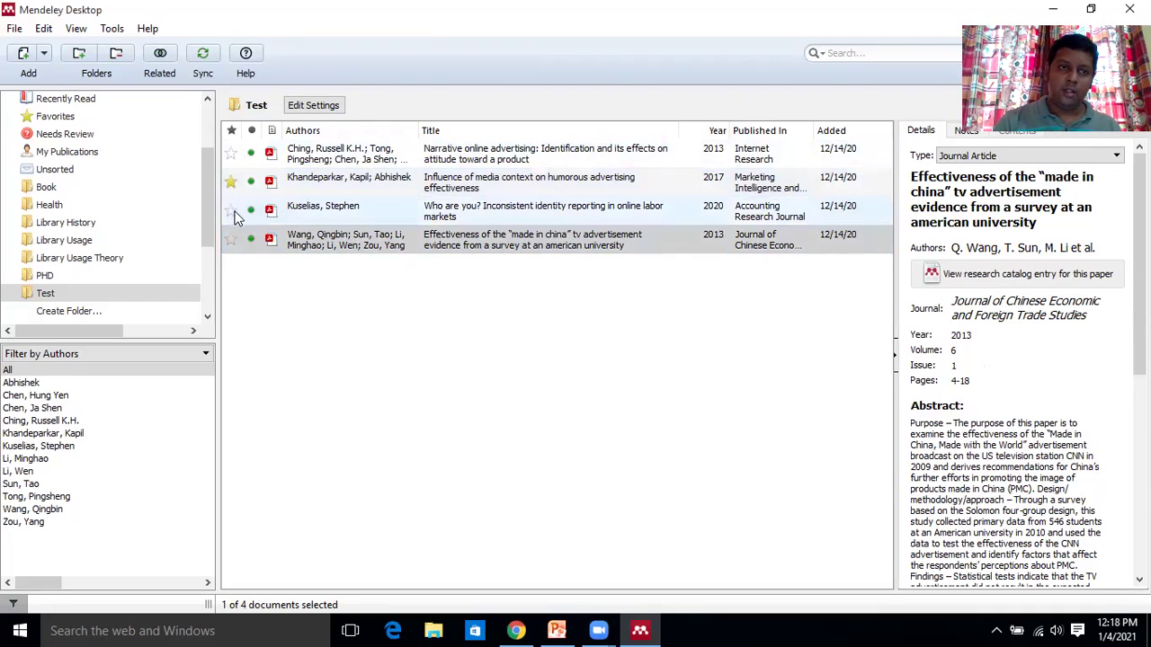
click(229, 209)
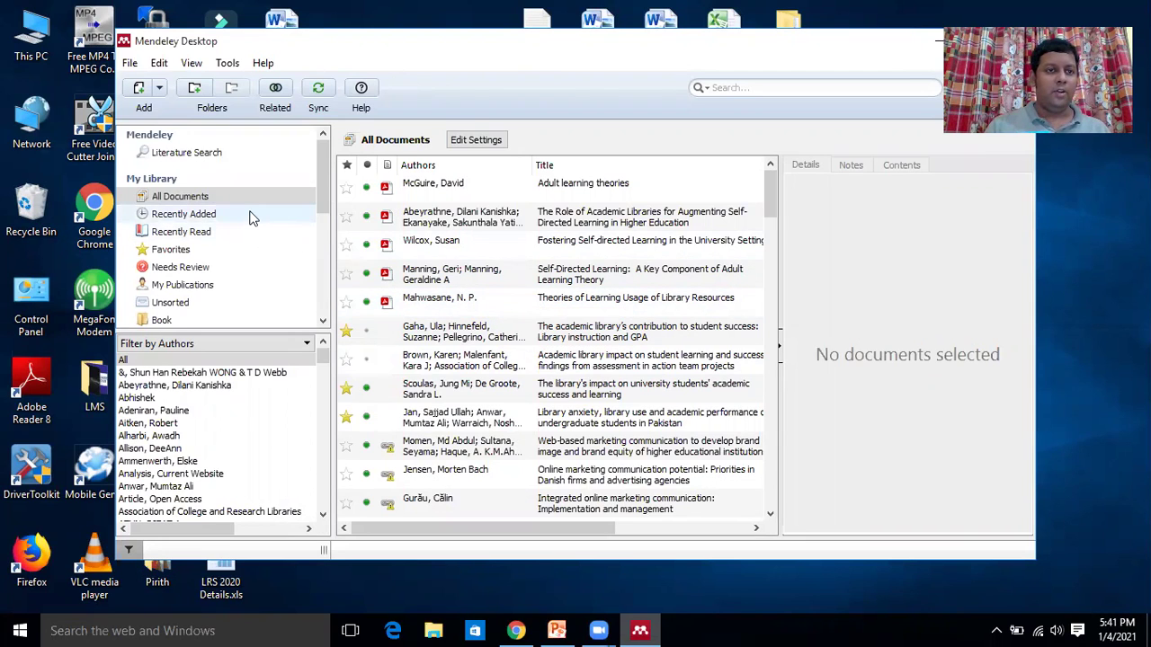
Show the Recently Added documents and maximize the Mendeley window.
click(201, 218)
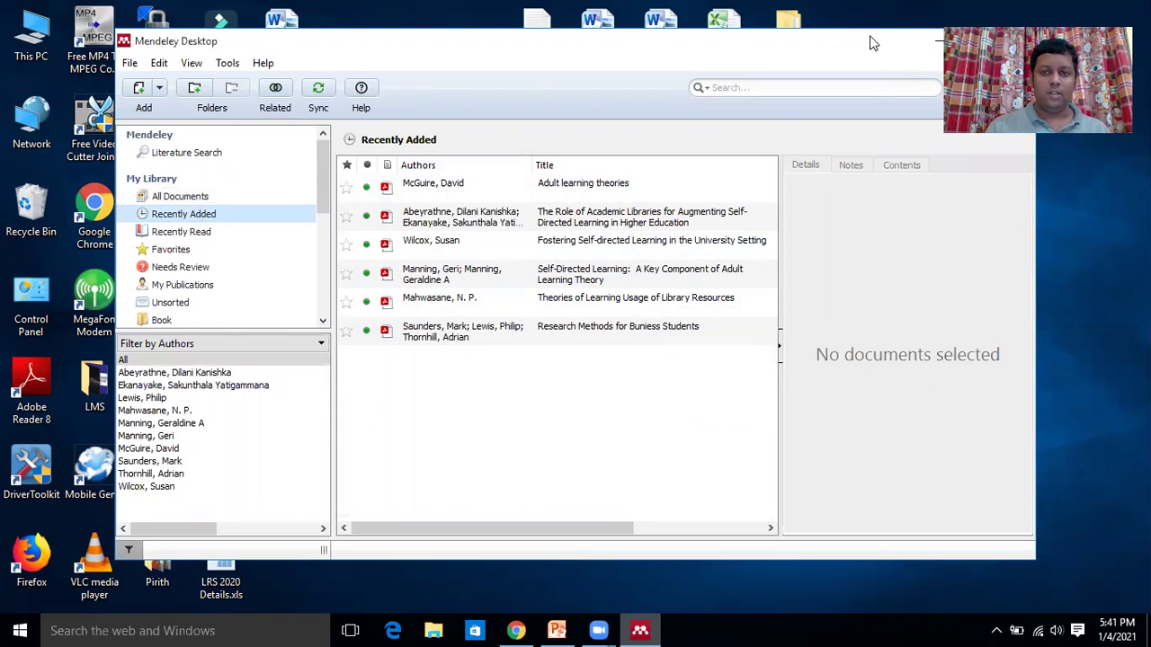
drag(854, 37, 768, 46)
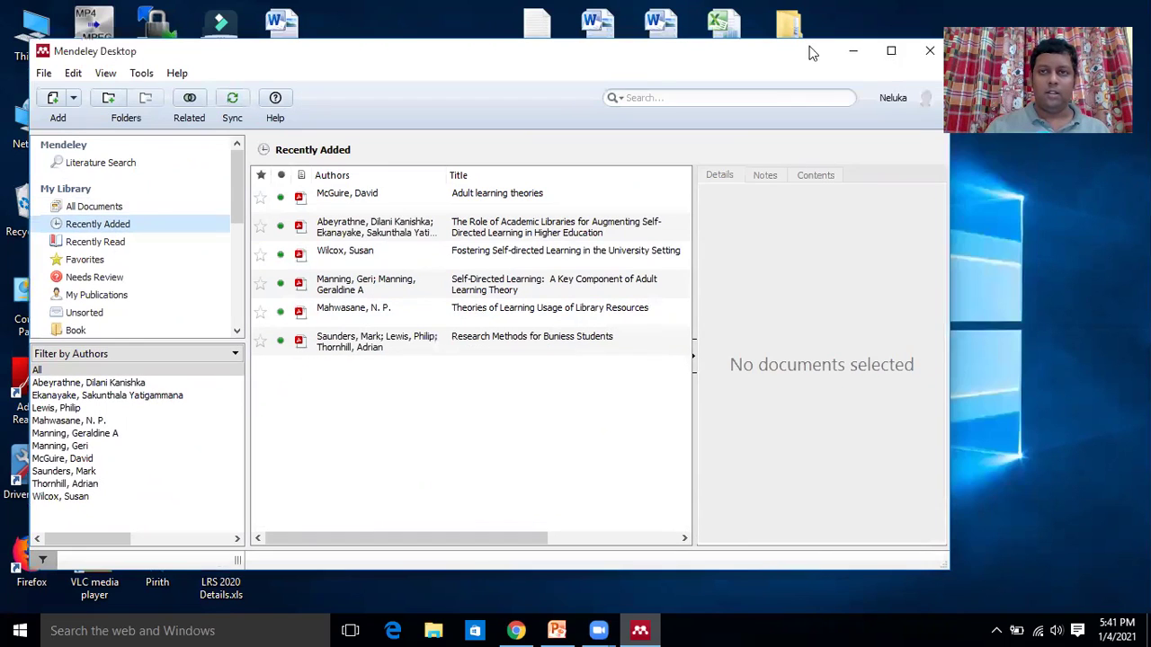
click(890, 53)
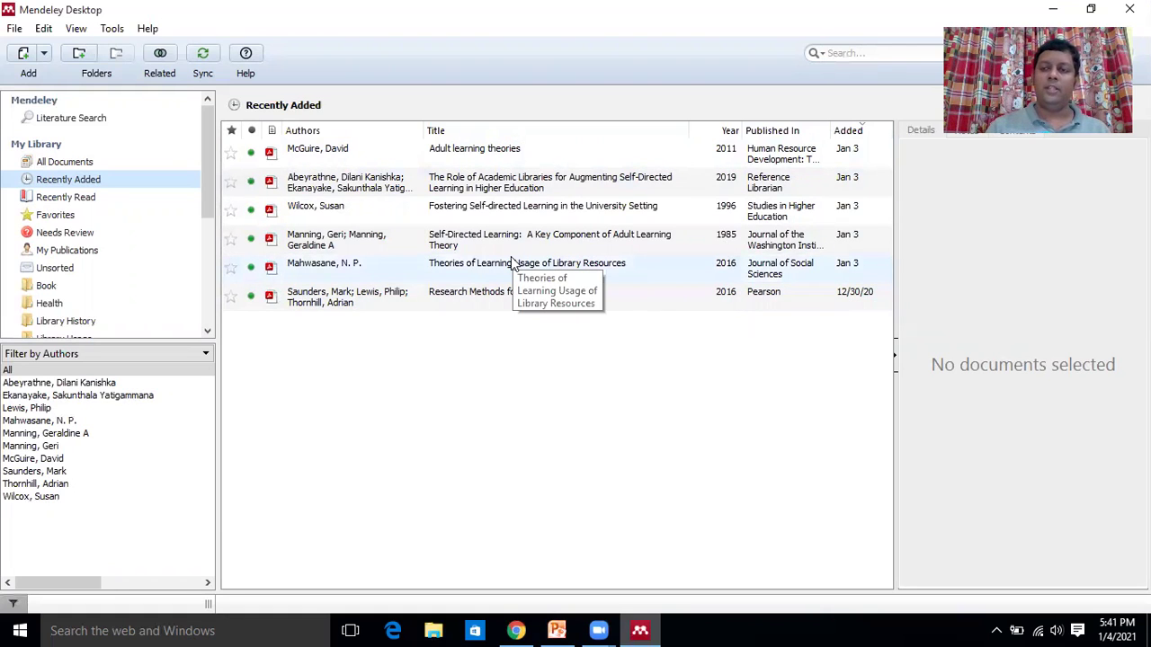
Review Recently Read documents with the details pane collapsed, then switch back from the slides.
click(91, 199)
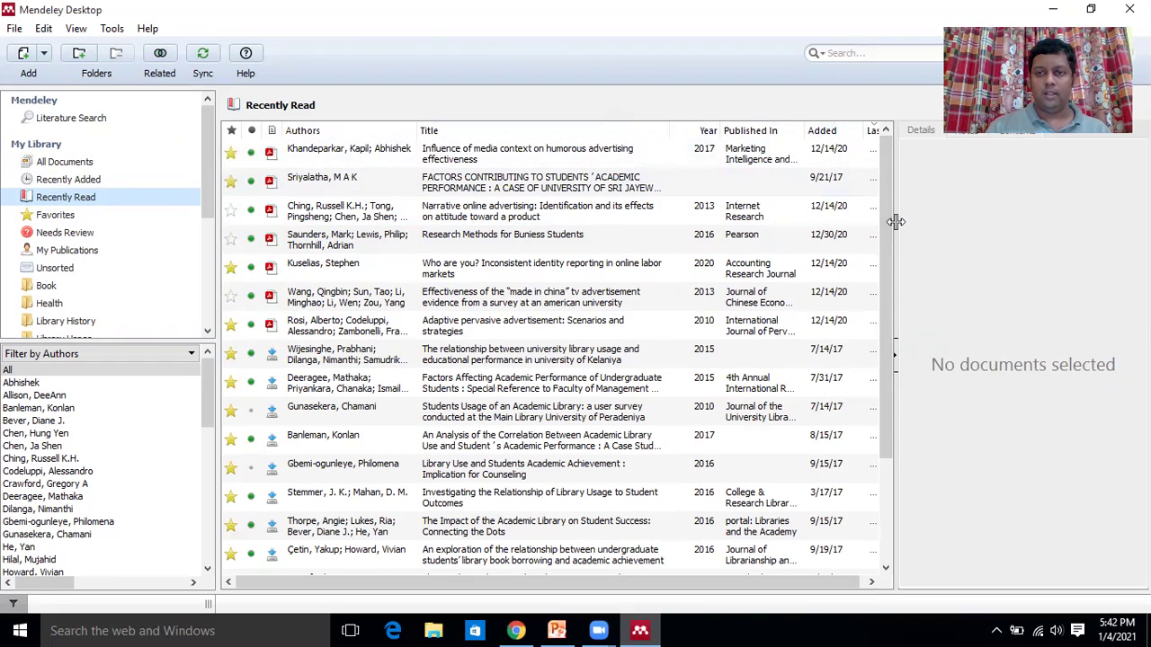
click(895, 362)
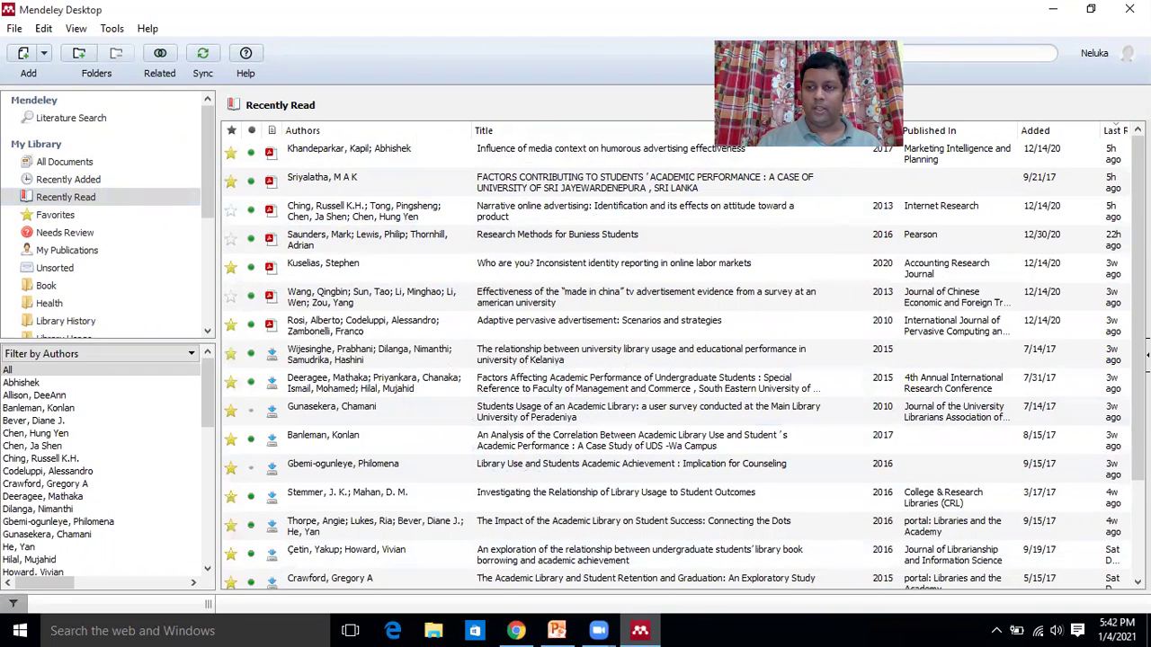
scroll(683, 359, down, 1)
scroll(683, 360, up, 1)
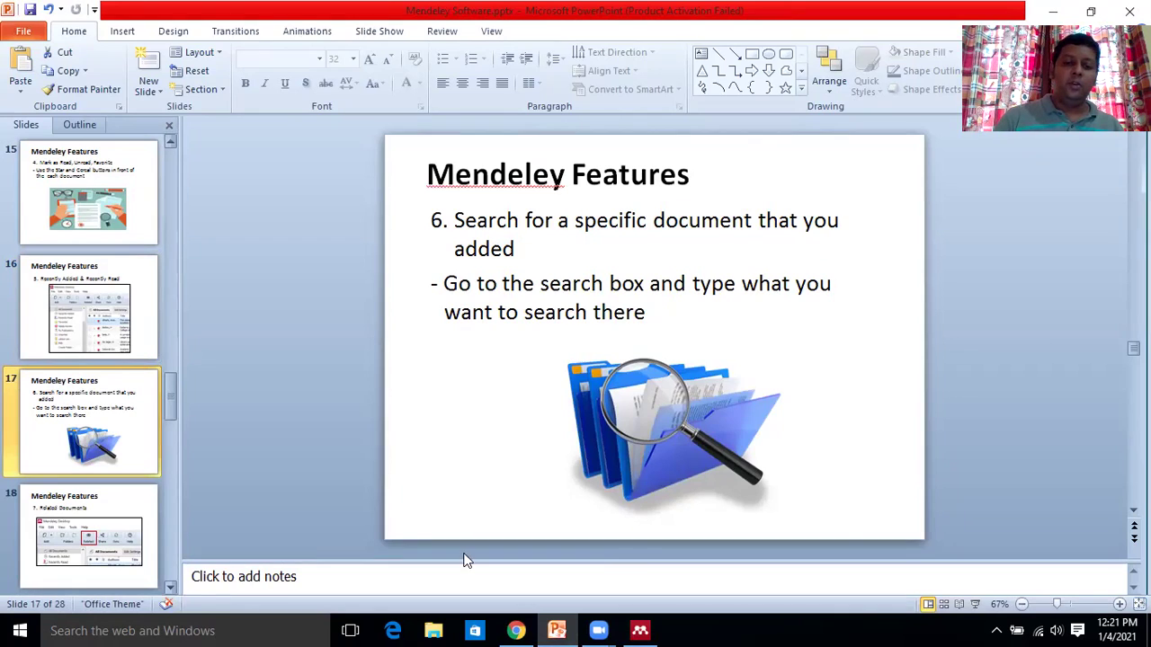
click(639, 630)
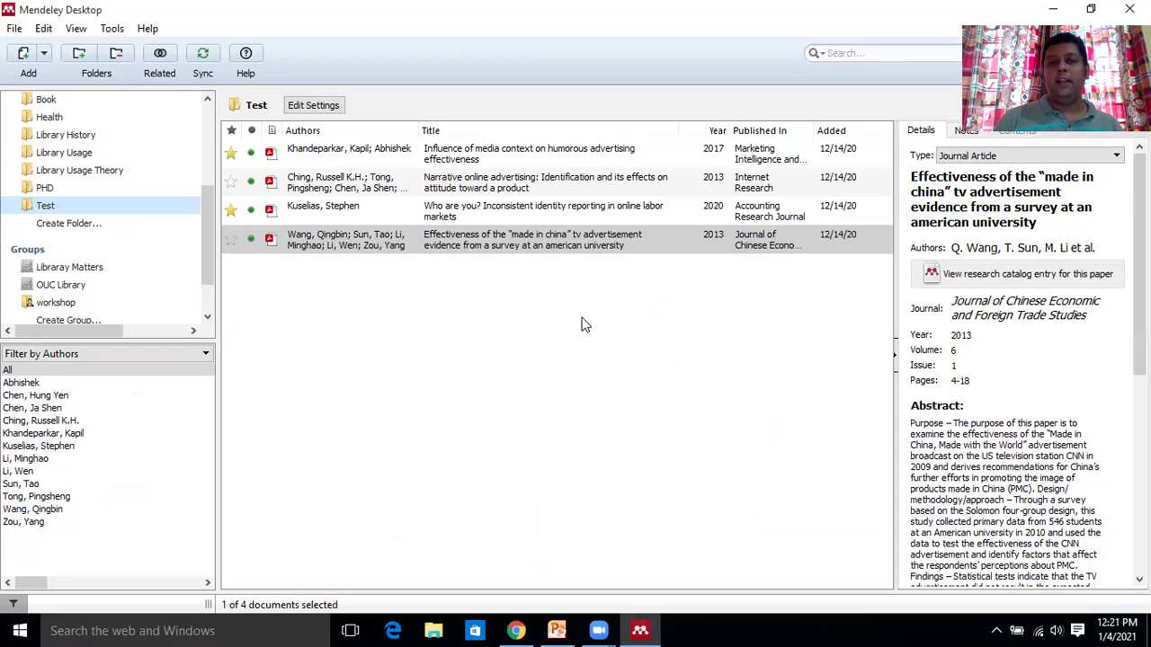
Search the PHD folder for 'Sri' and open the first result's PDF.
mouse_move(206, 210)
mouse_down()
mouse_move(206, 146)
mouse_move(206, 192)
mouse_up()
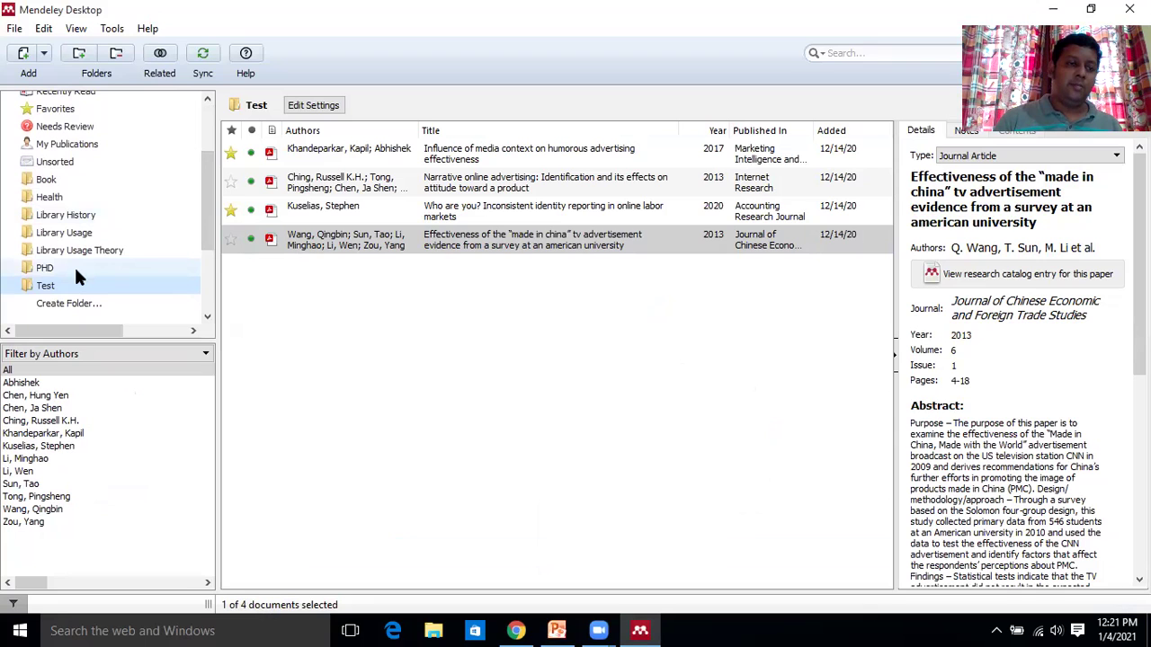
click(45, 268)
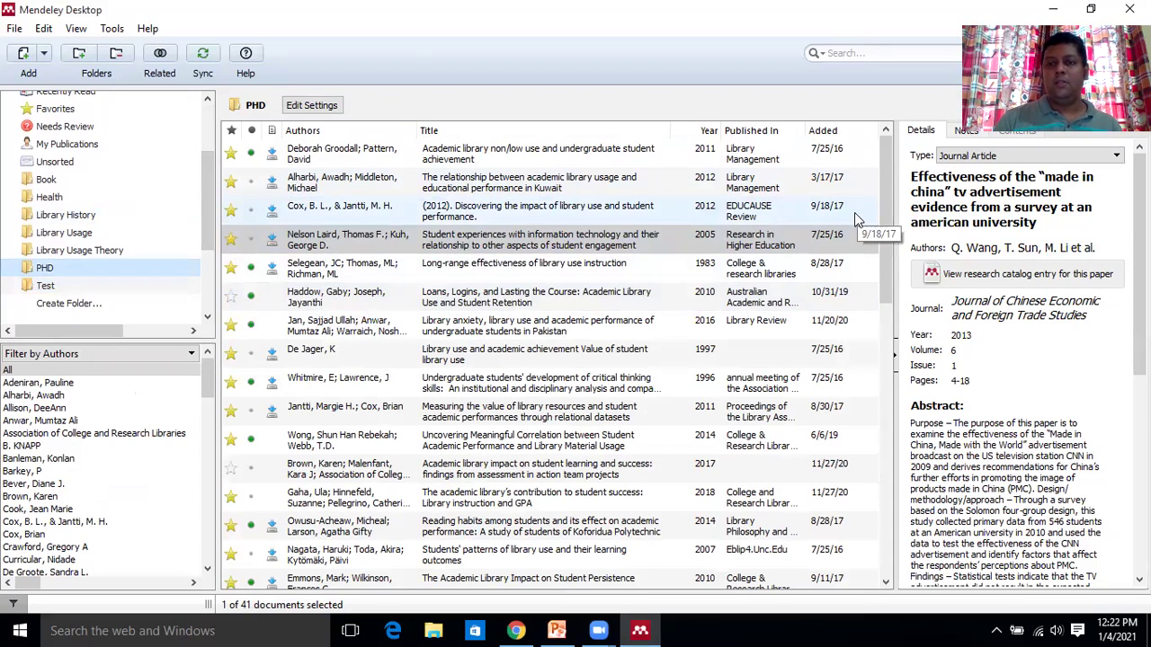
click(852, 53)
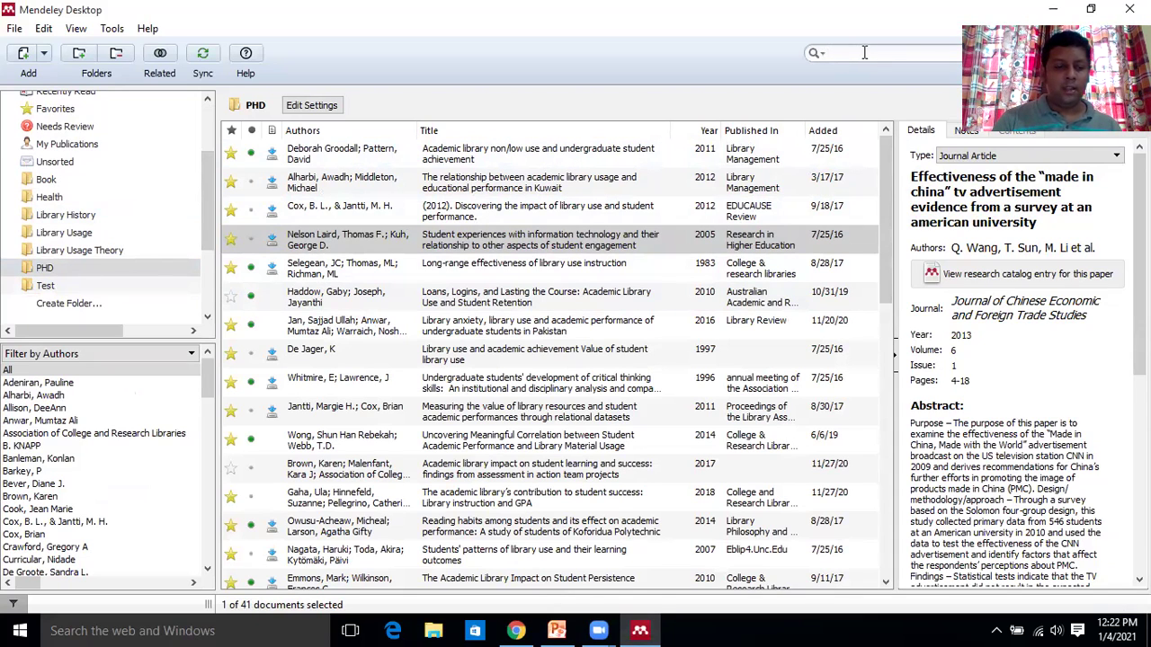
text(Sr)
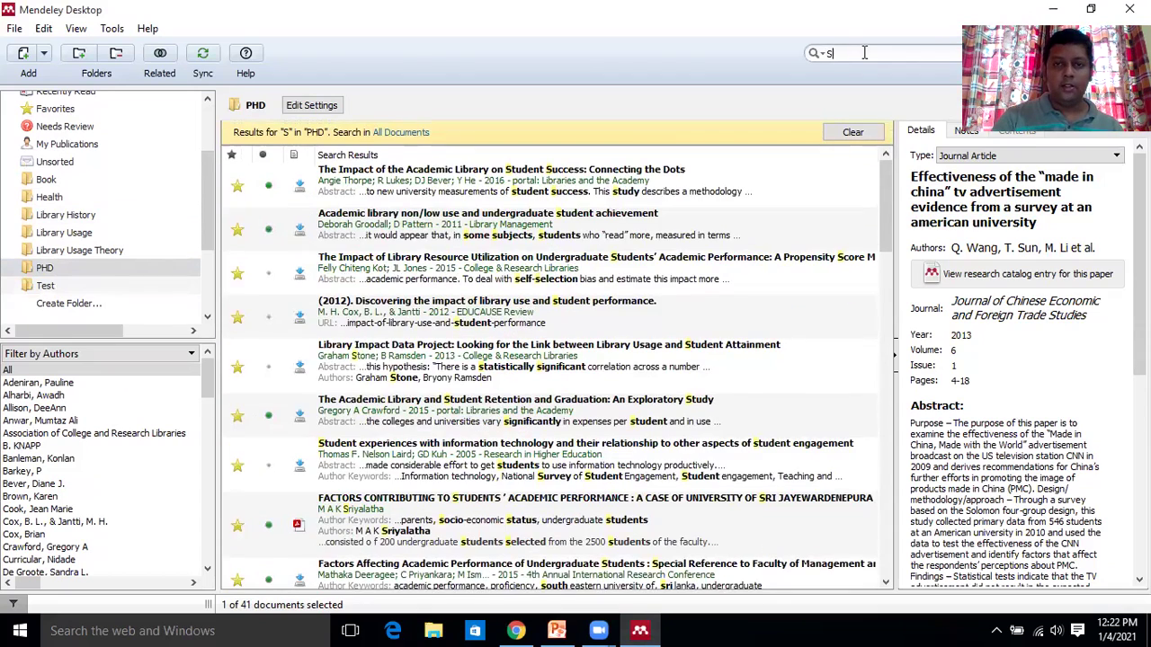
text(i)
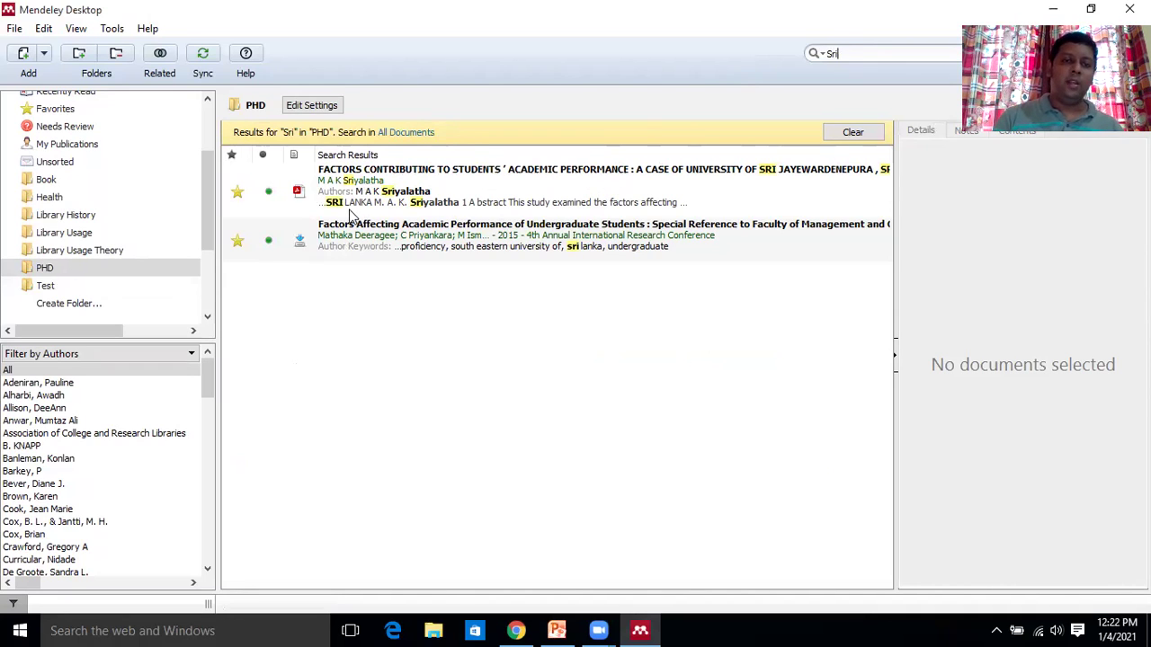
double_click(386, 180)
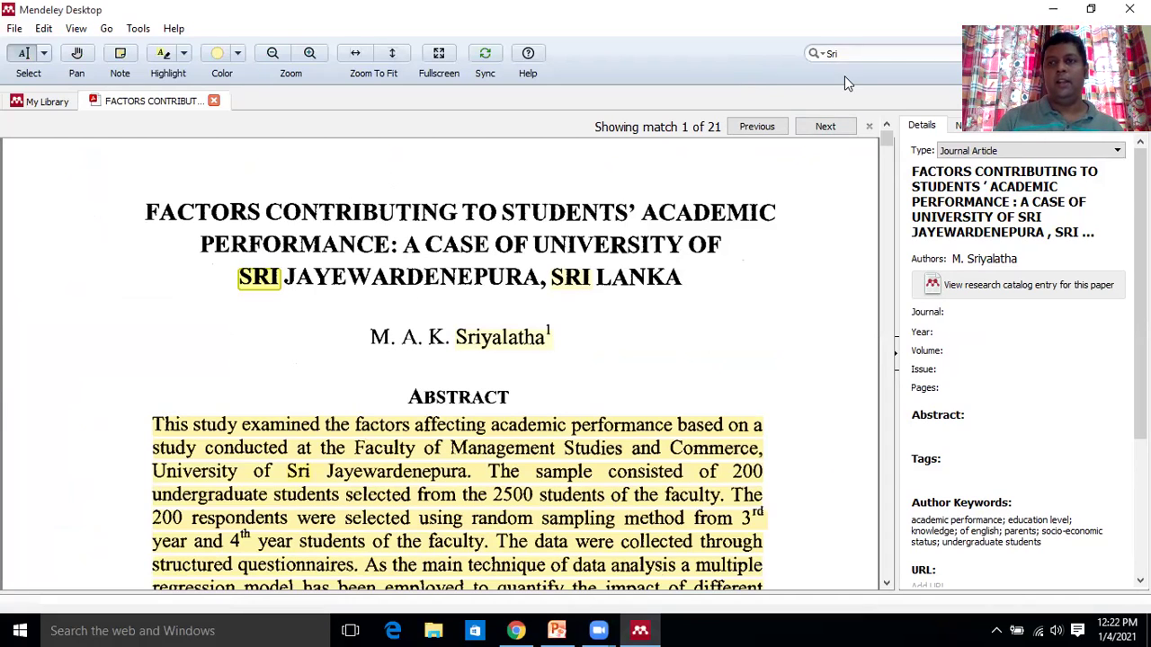
Advance the PowerPoint slides to slide 18 on Related Documents, then return to the paper in Mendeley.
click(557, 630)
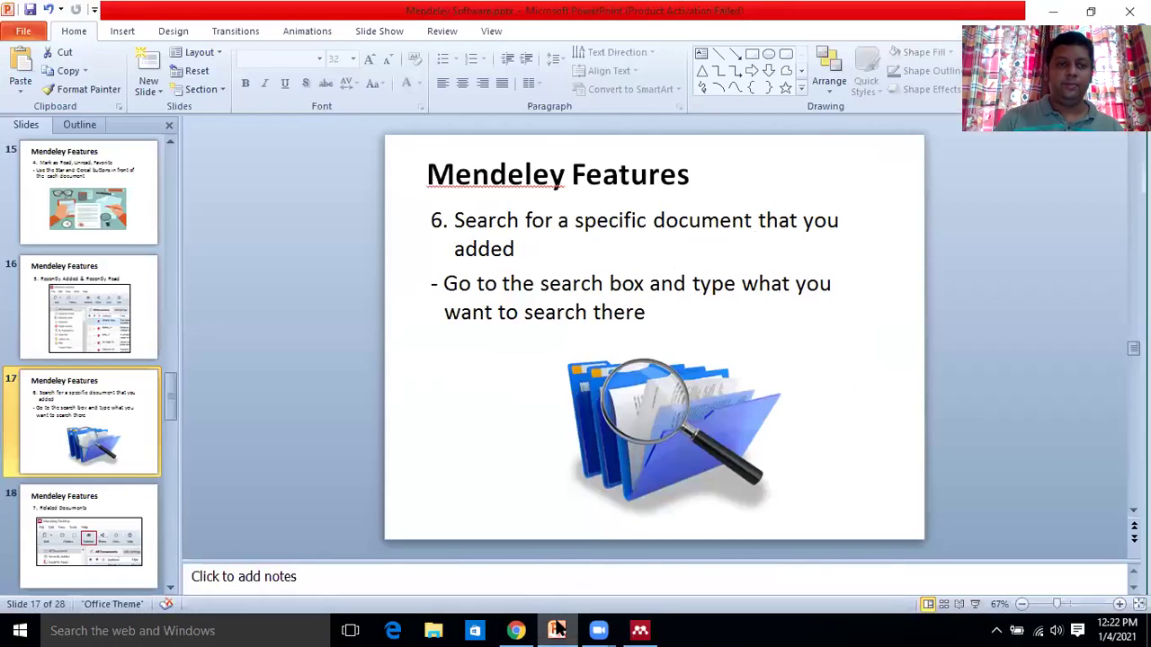
click(65, 548)
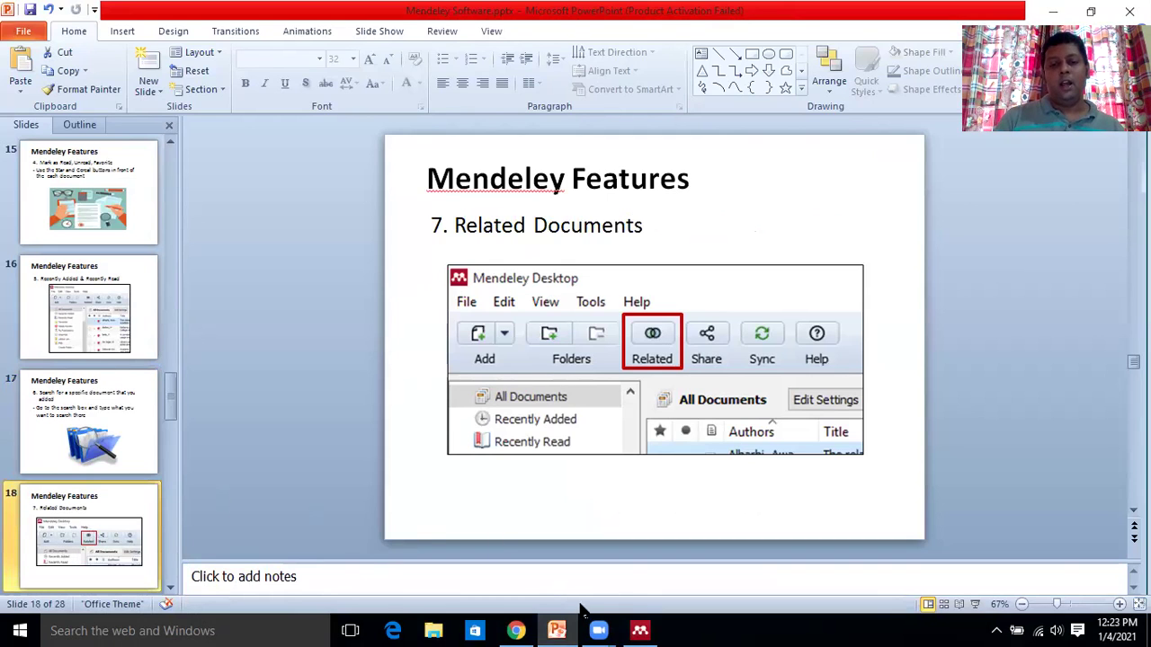
click(640, 630)
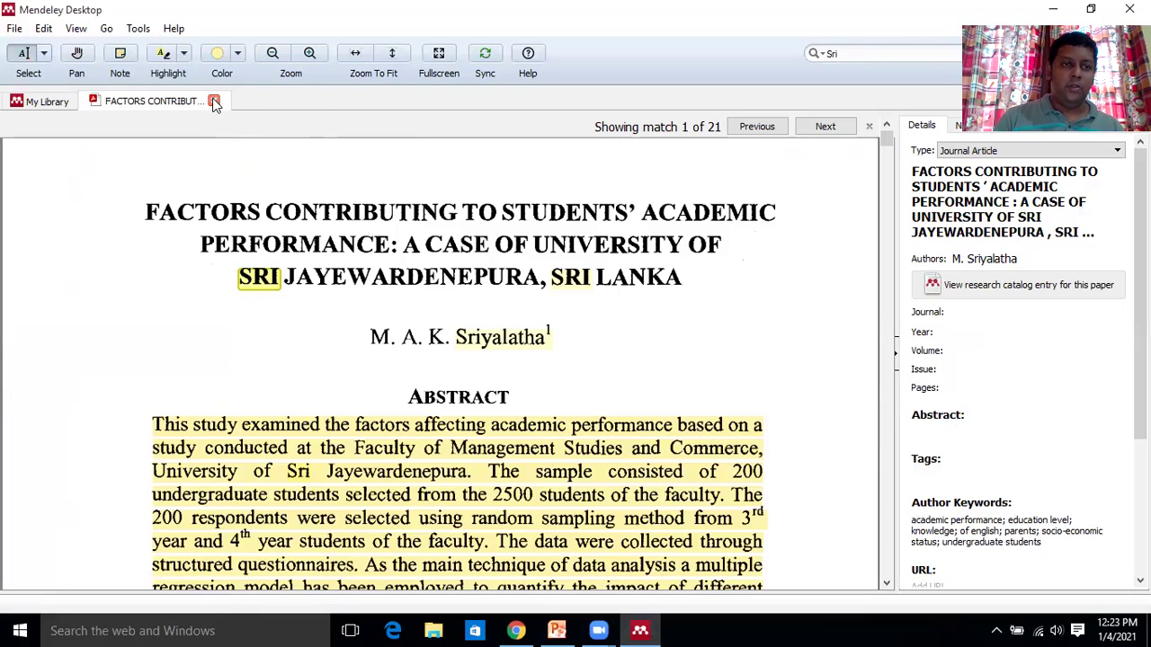
Close the Sri Jayewardenepura paper's reading tab to return to the two 'Sri' results.
click(214, 102)
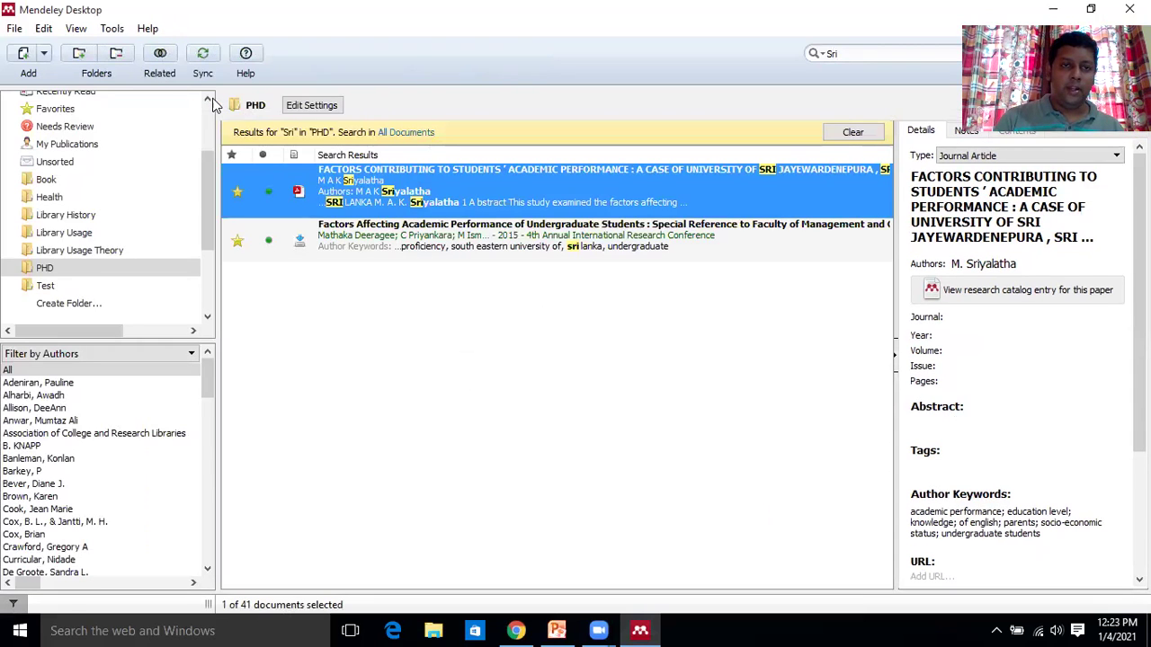
Clear the 'Sri' search so all 41 PHD folder documents are listed.
click(836, 132)
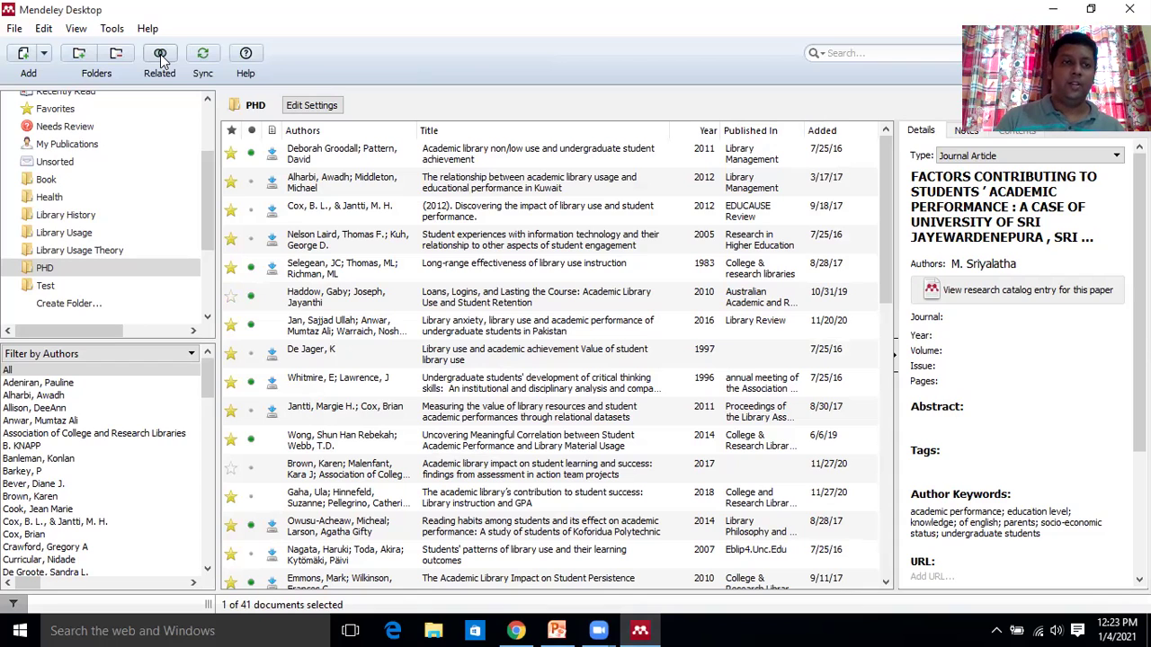
Search for documents related to the PHD folder, which returns no results, and go back to the slides.
click(160, 54)
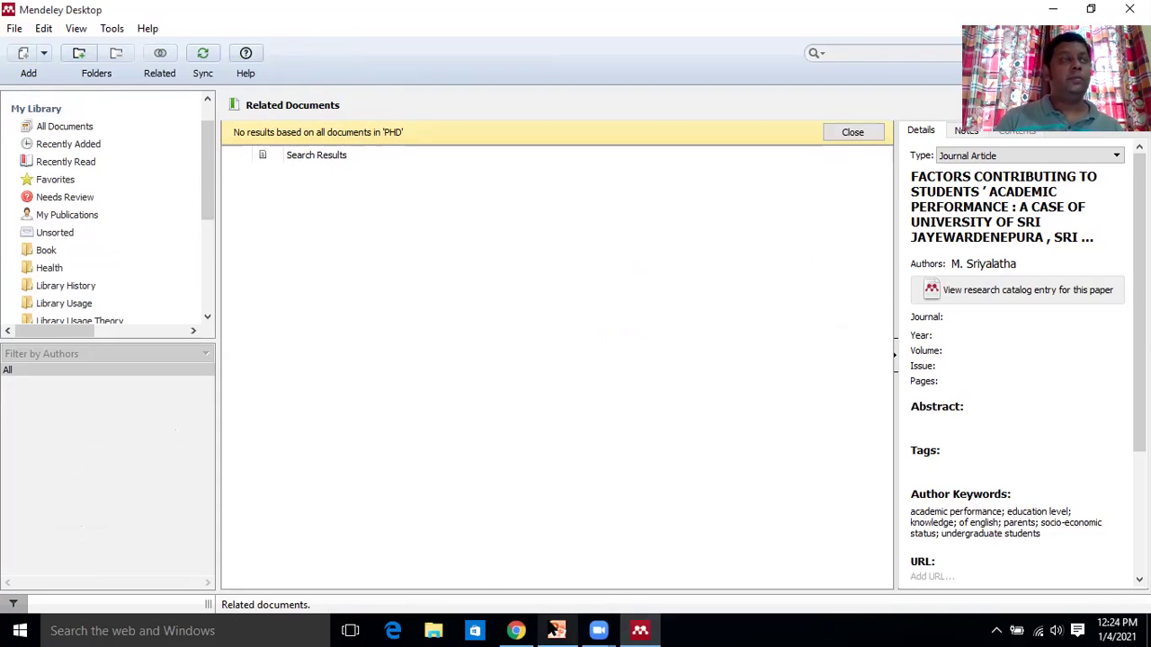
click(557, 630)
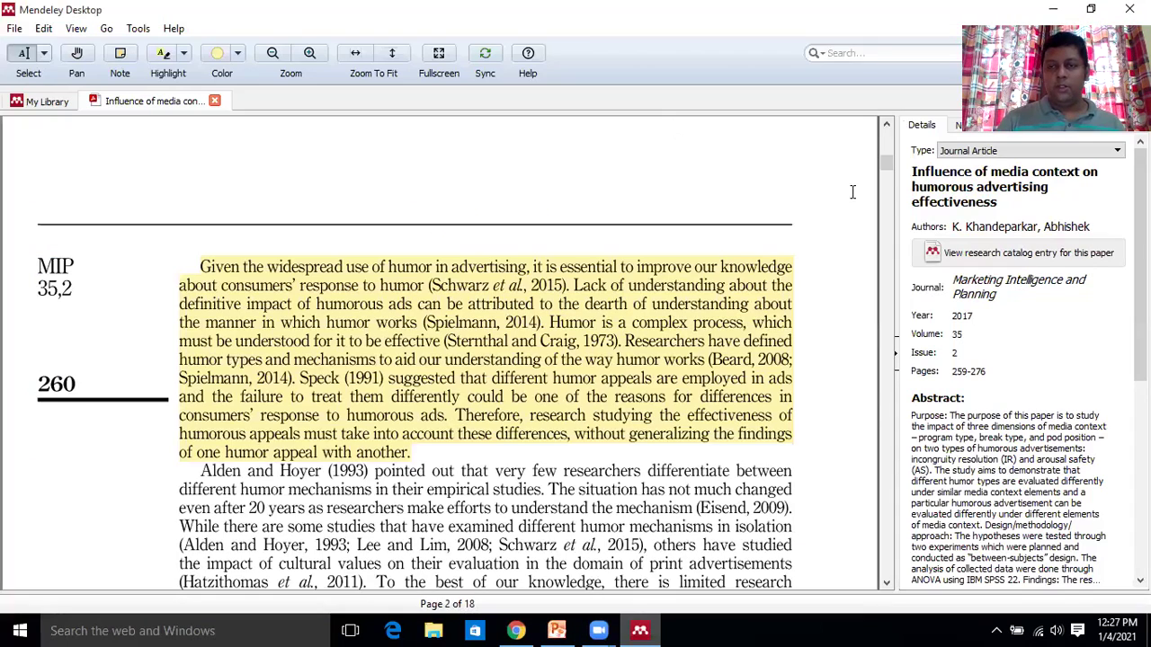
Close the current paper and open 'Influence of media context on humorous advertising effectiveness'.
click(886, 128)
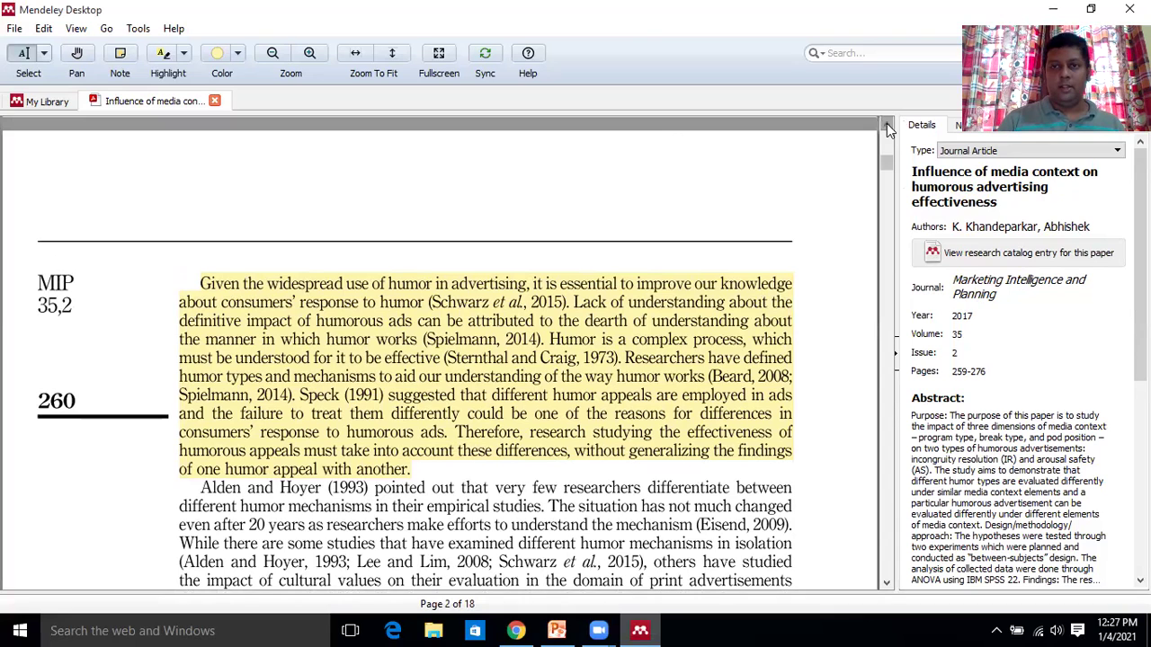
click(213, 101)
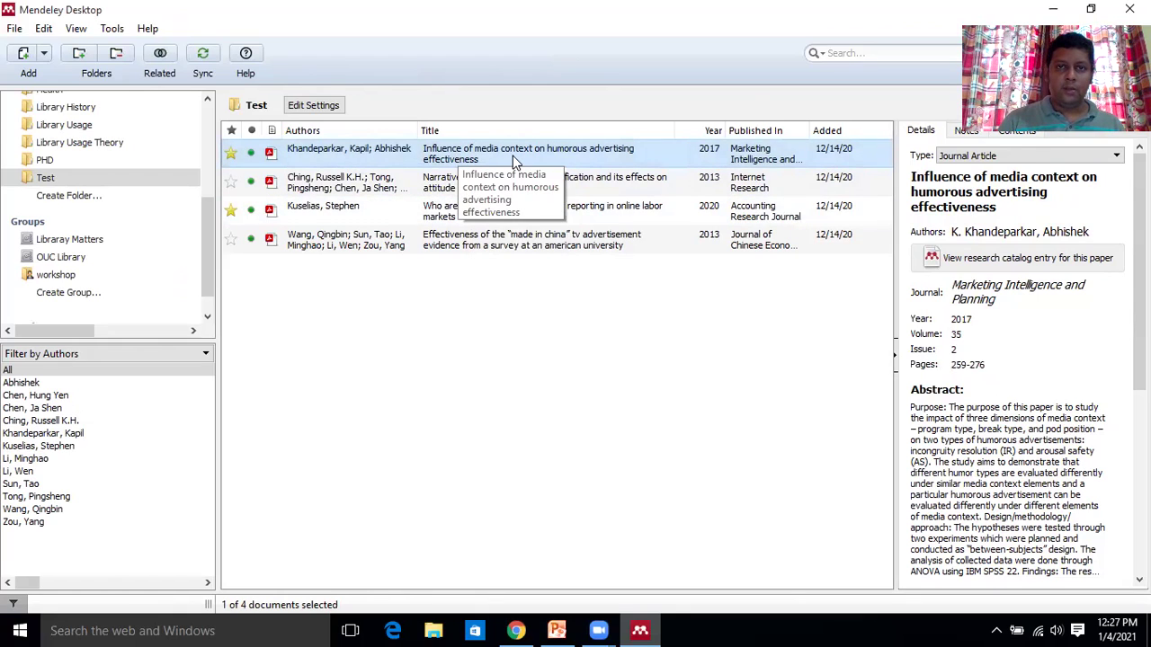
double_click(512, 155)
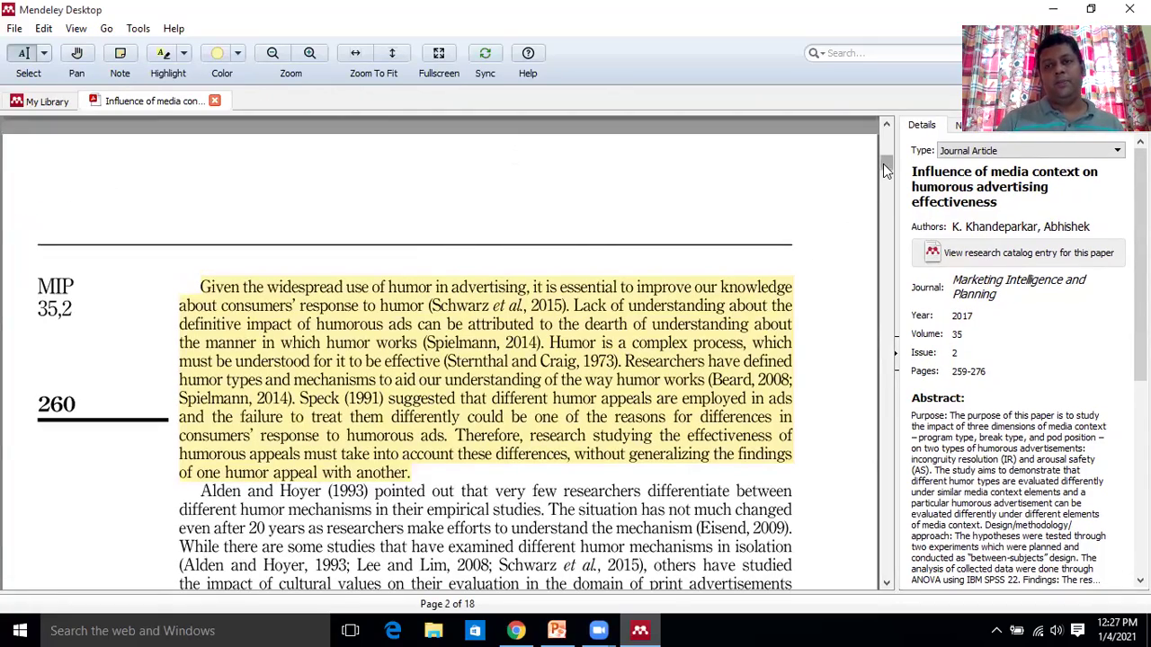
Select the first lines of the Purpose section in the abstract on page 1.
drag(883, 164, 885, 142)
scroll(885, 141, up, 1)
scroll(885, 142, down, 2)
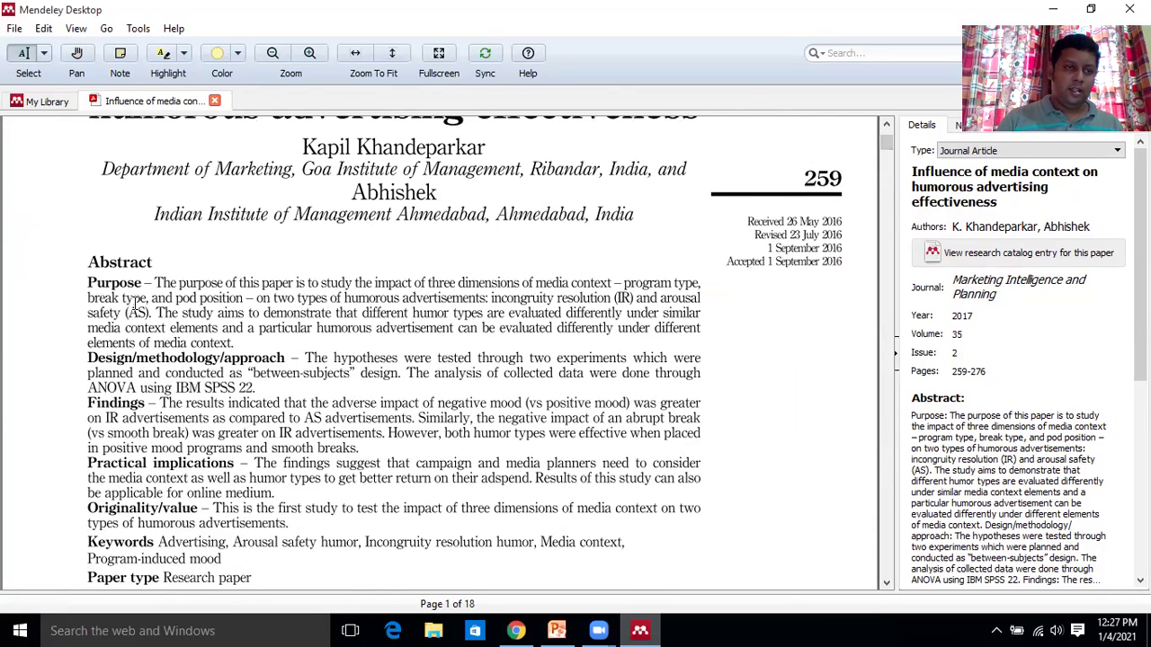
drag(88, 282, 115, 289)
click(95, 284)
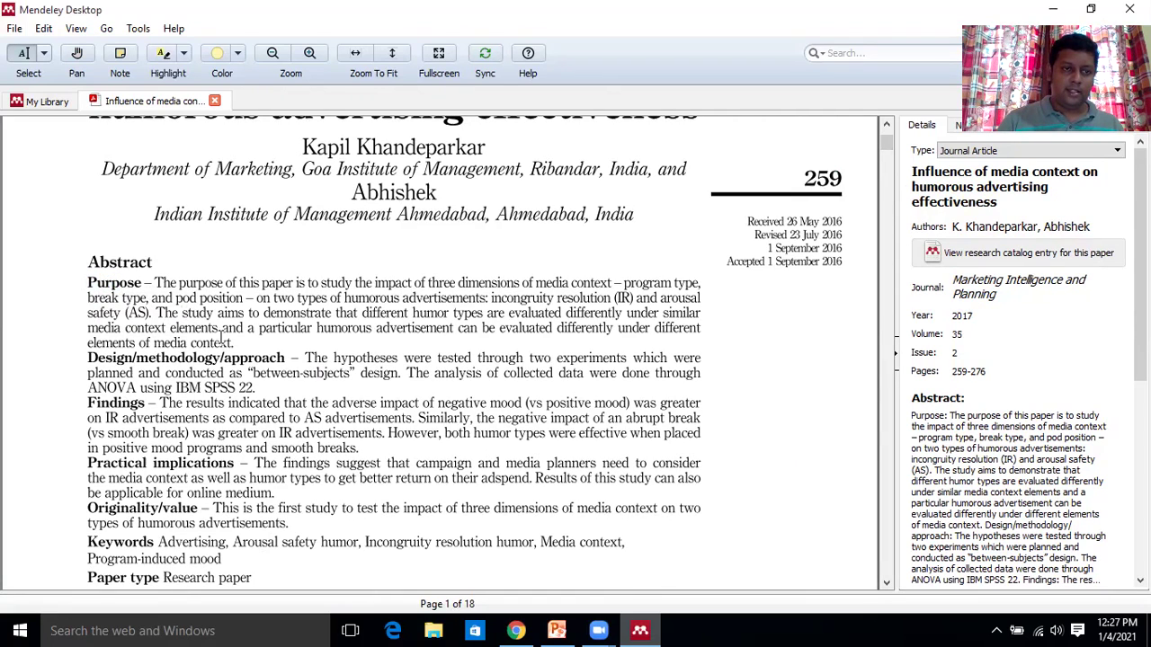
mouse_move(90, 282)
mouse_down()
mouse_move(239, 331)
mouse_move(237, 358)
mouse_move(236, 346)
mouse_up()
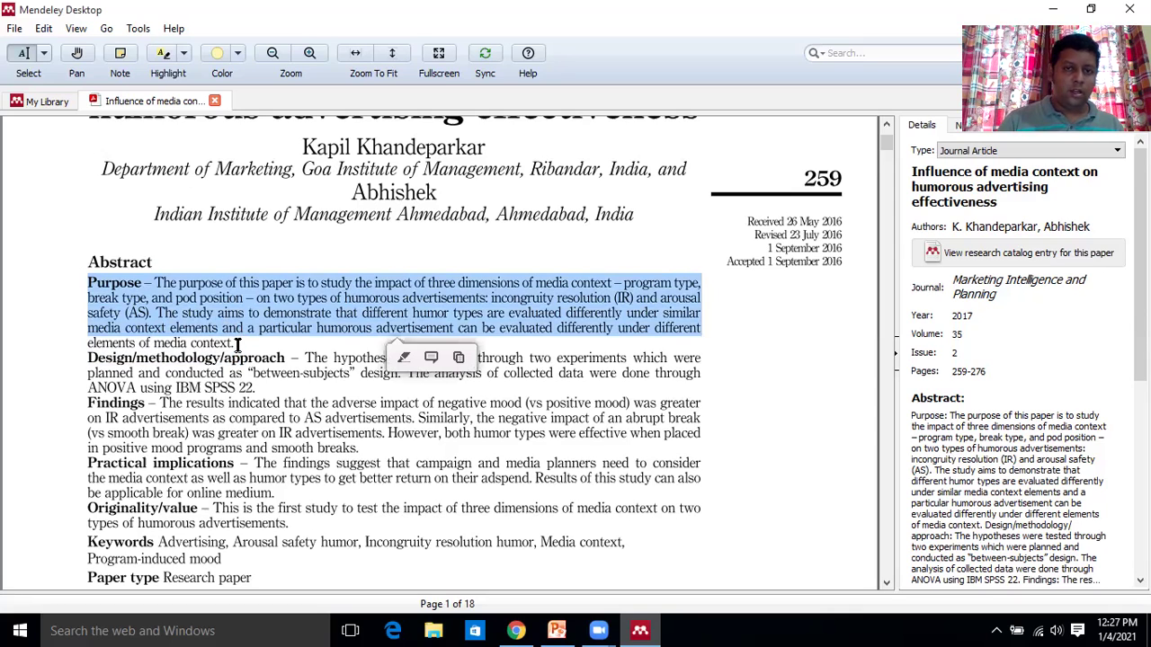
Highlight the Purpose paragraph with a note reading 'Please read this section again', then reopen the paper.
click(118, 61)
text(Please read )
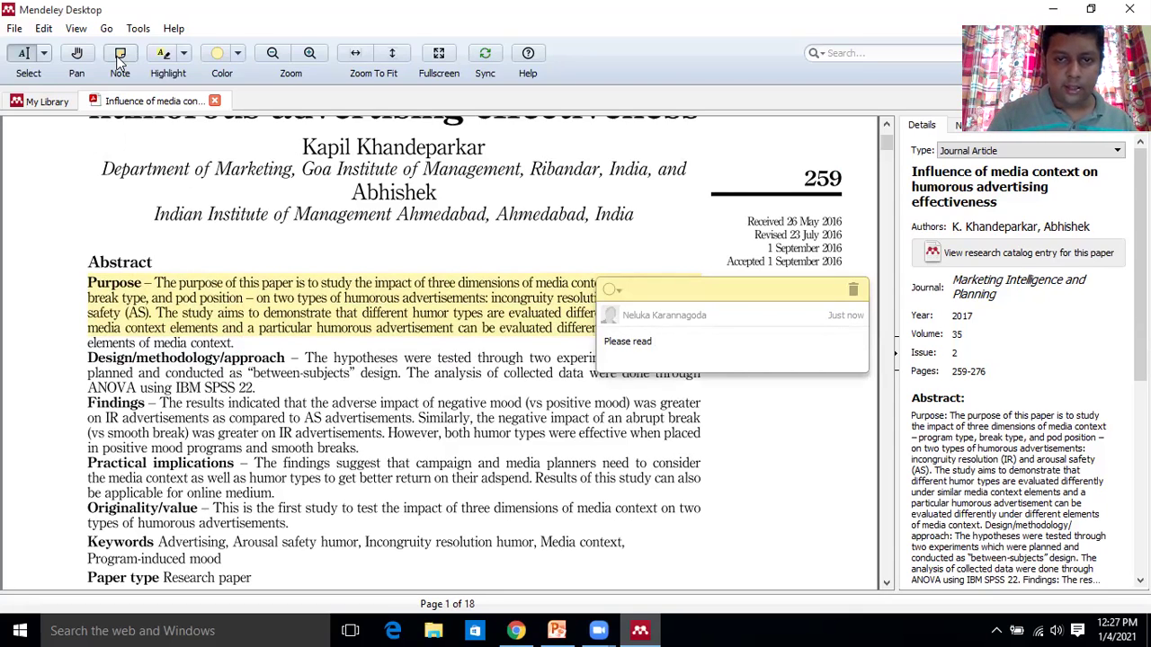
text(this se)
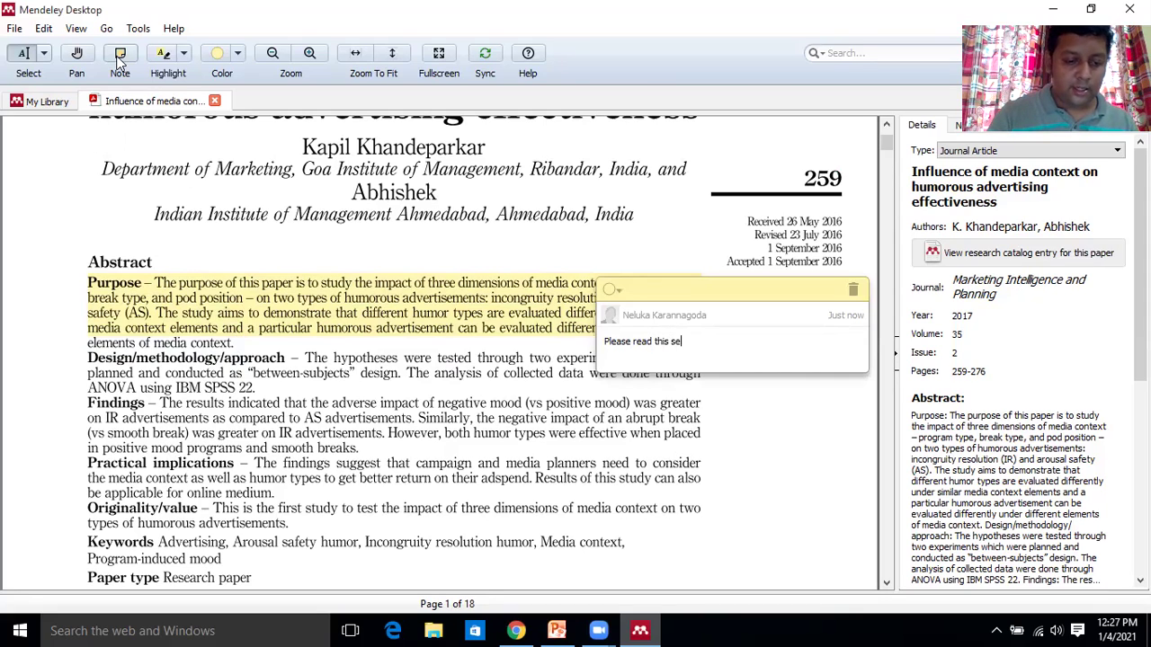
text(ction a)
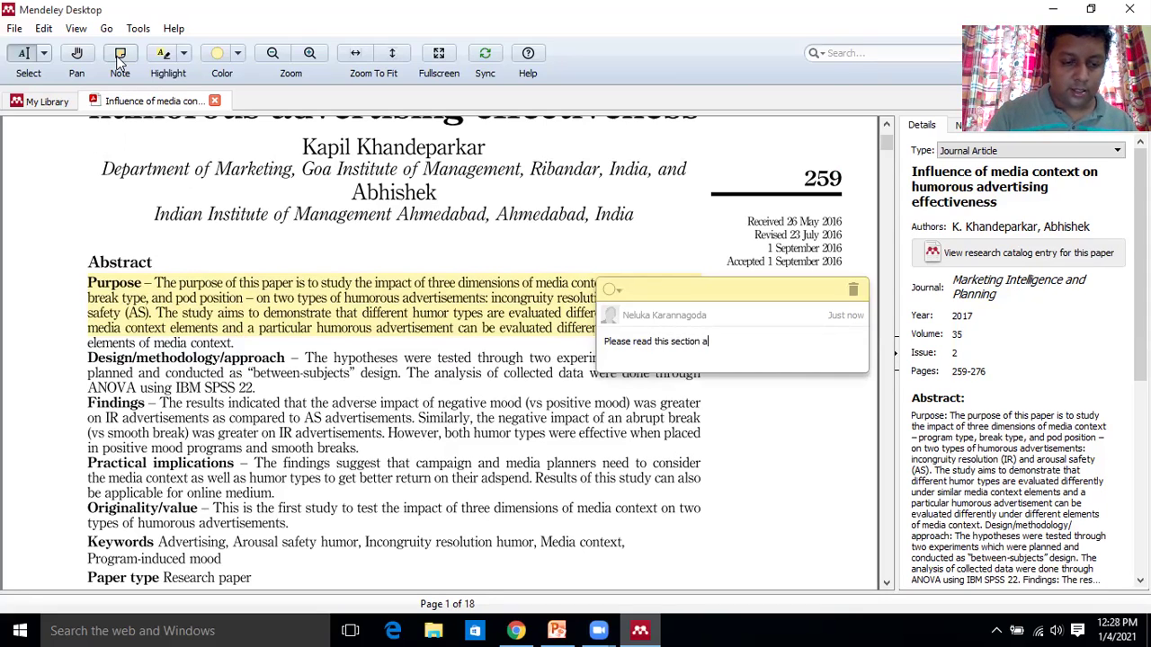
text(gain)
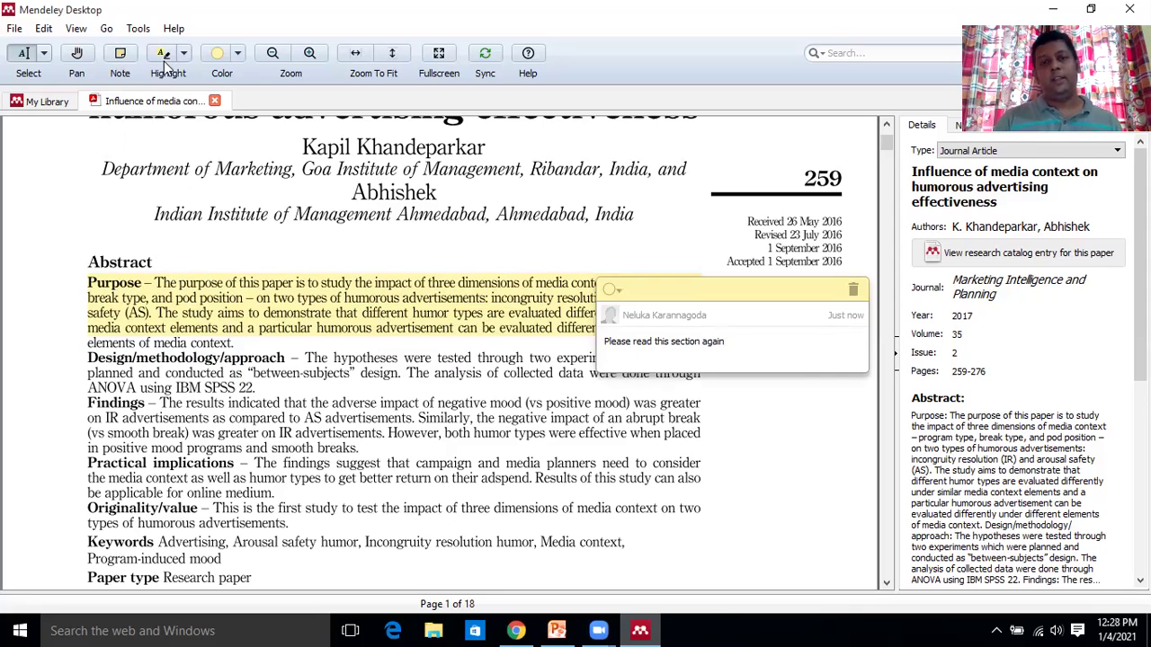
click(157, 395)
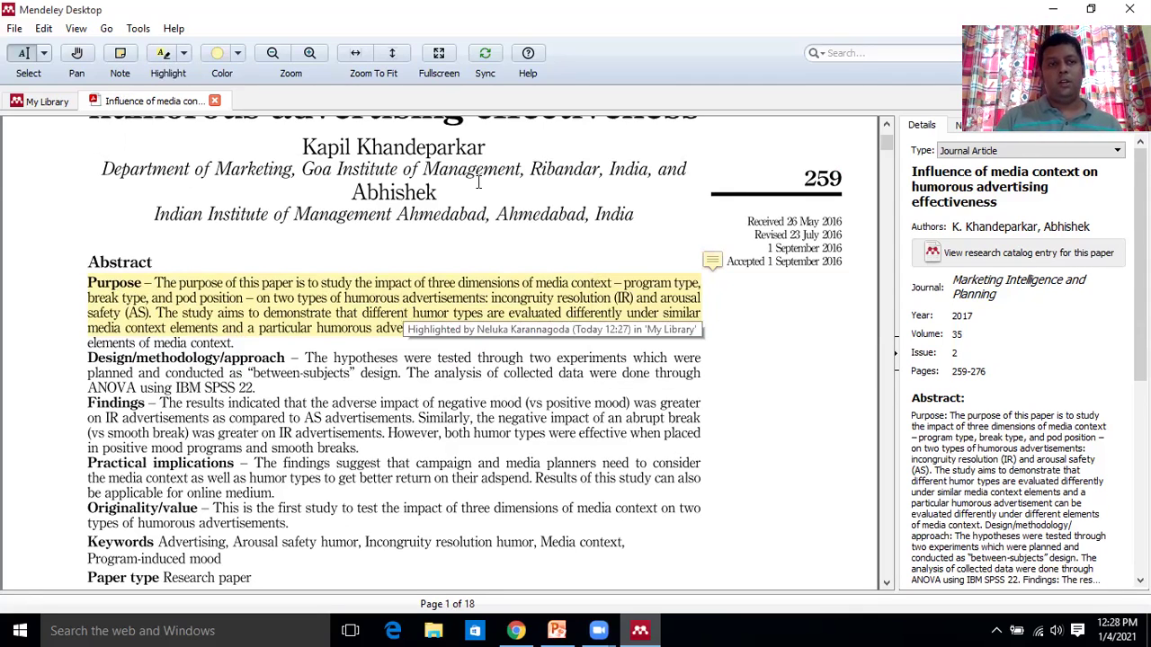
click(215, 101)
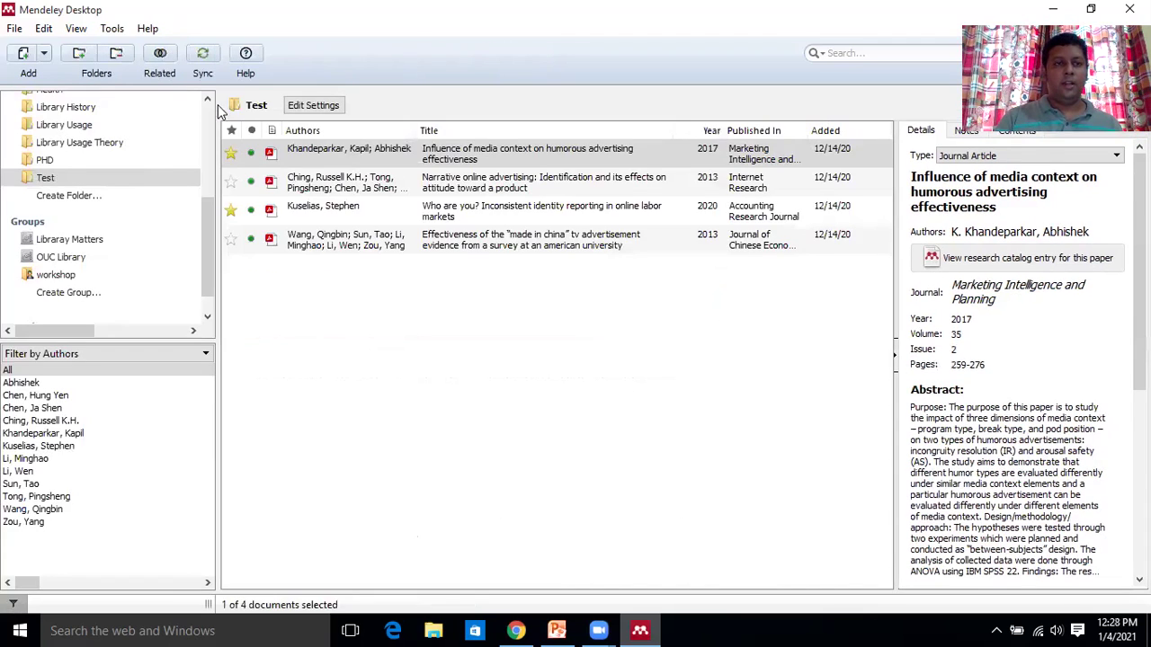
double_click(481, 155)
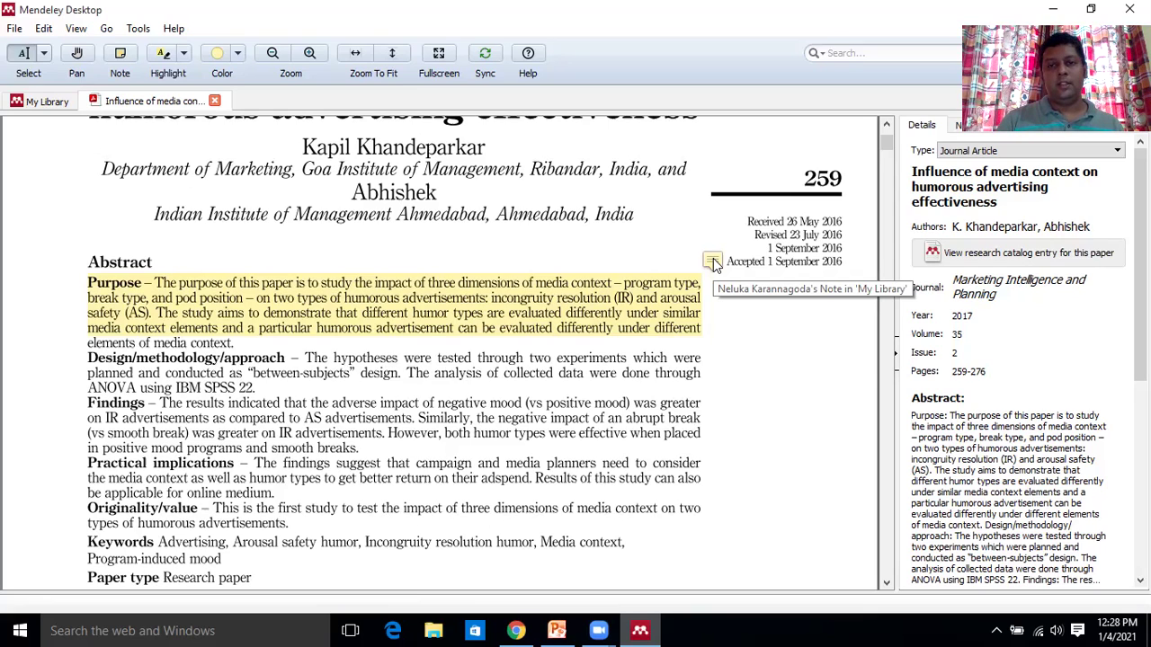
Open the abstract's note and delete it, confirming the deletion.
click(712, 261)
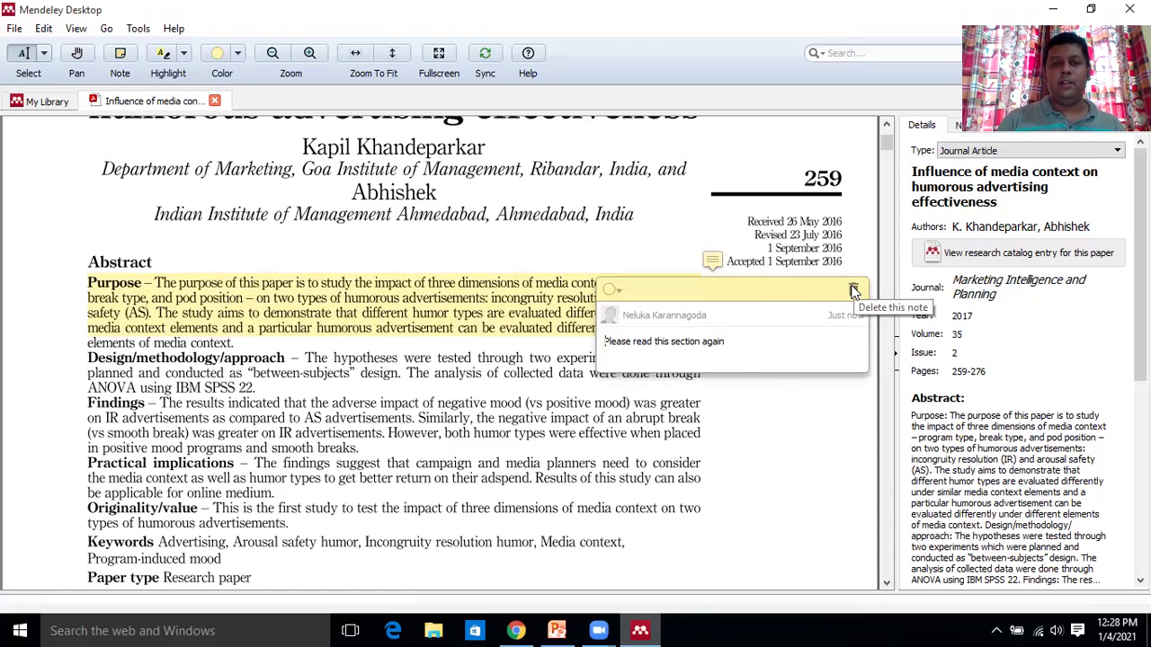
click(853, 290)
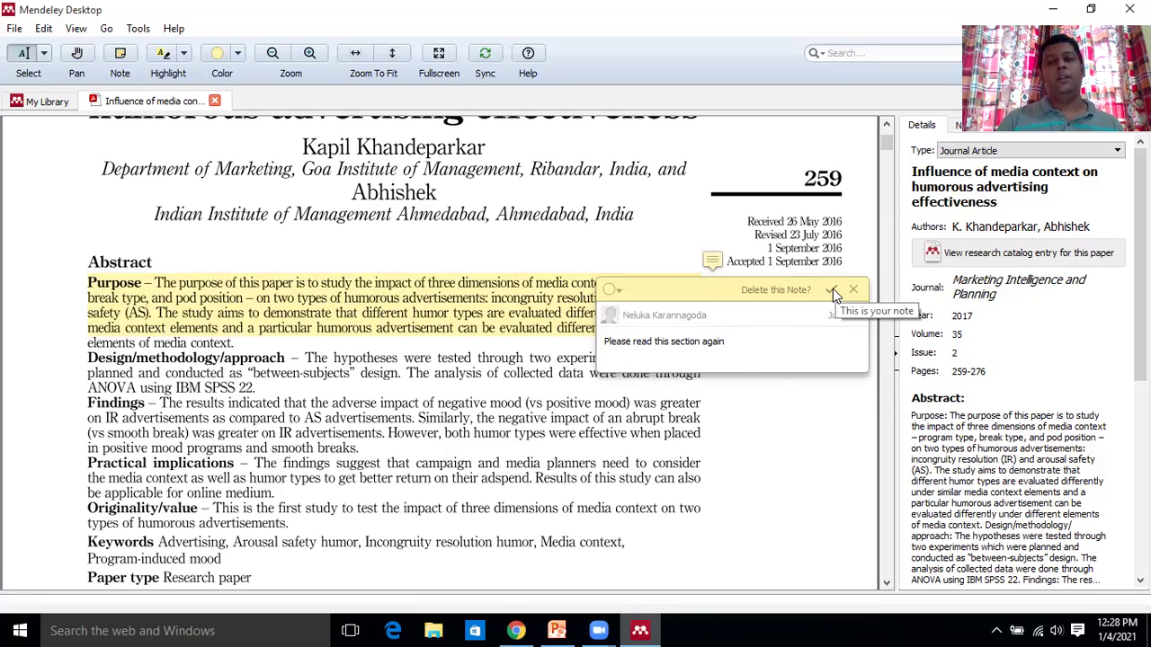
click(831, 290)
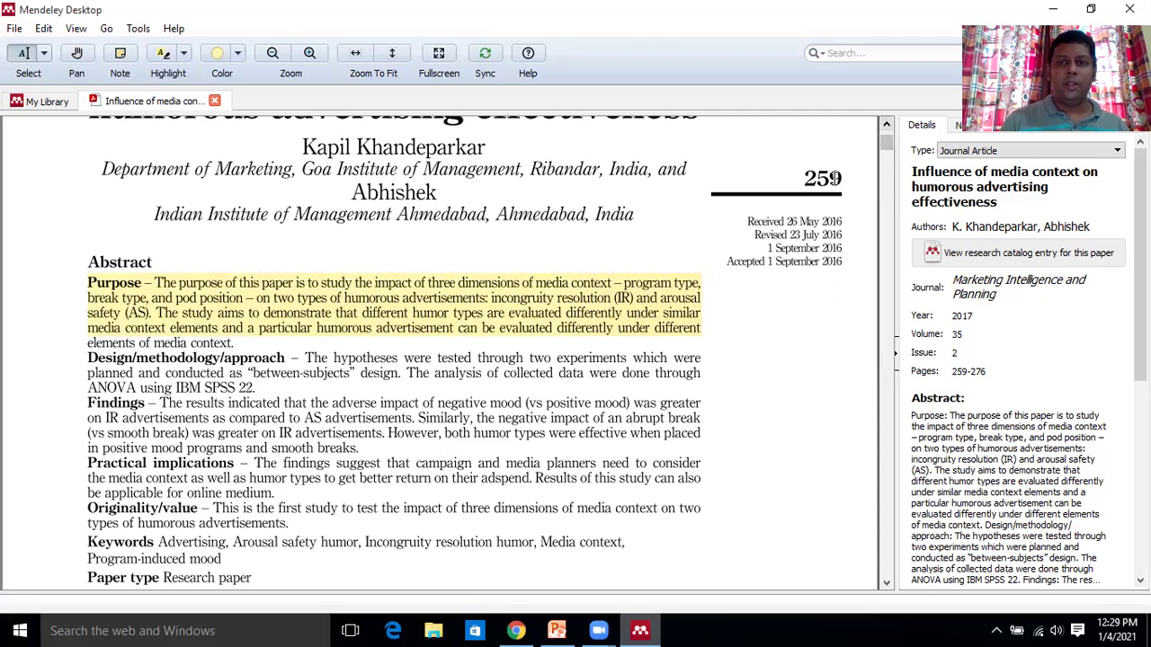
Scroll down until the Introduction heading and its first paragraph are in view.
click(889, 125)
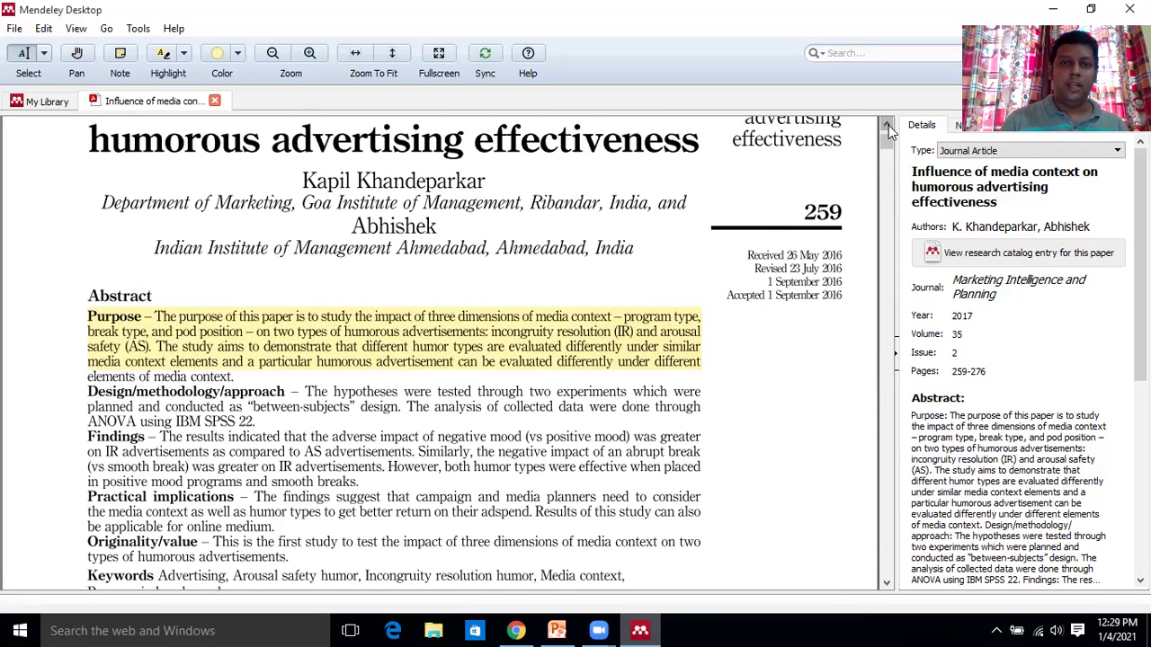
click(887, 583)
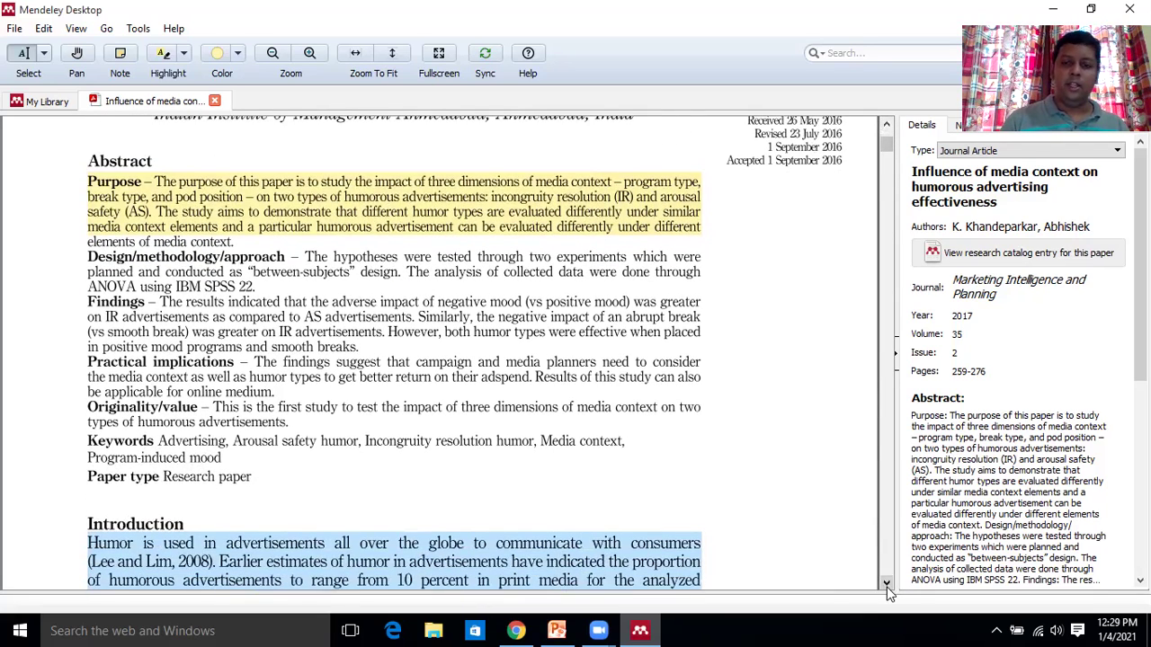
click(887, 584)
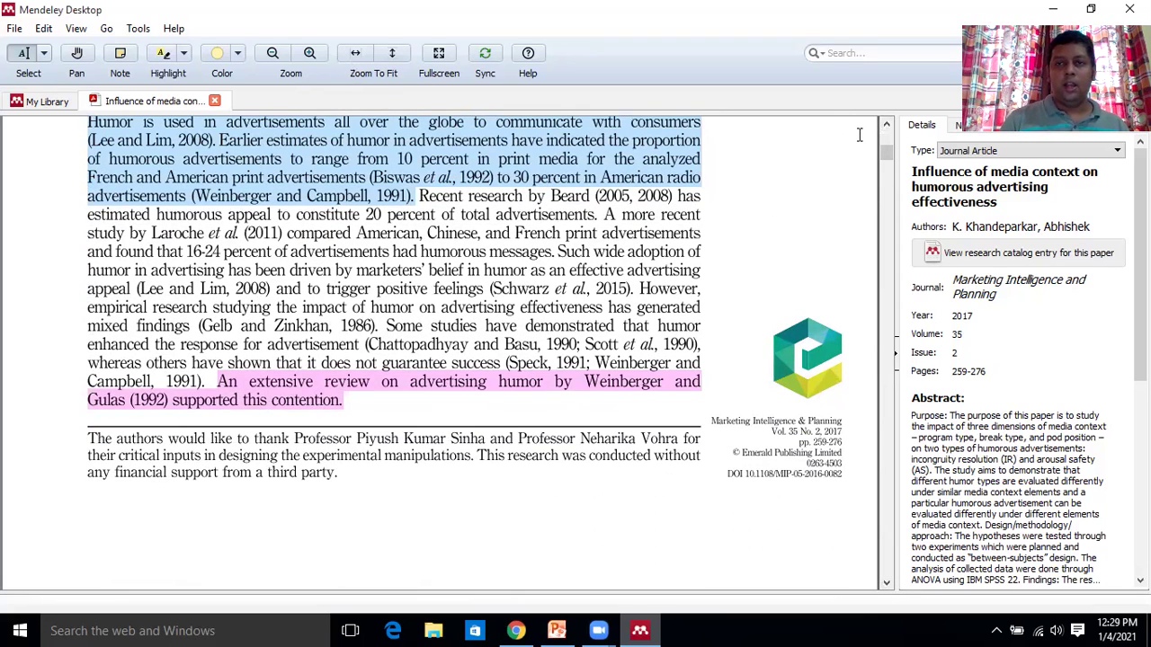
click(885, 126)
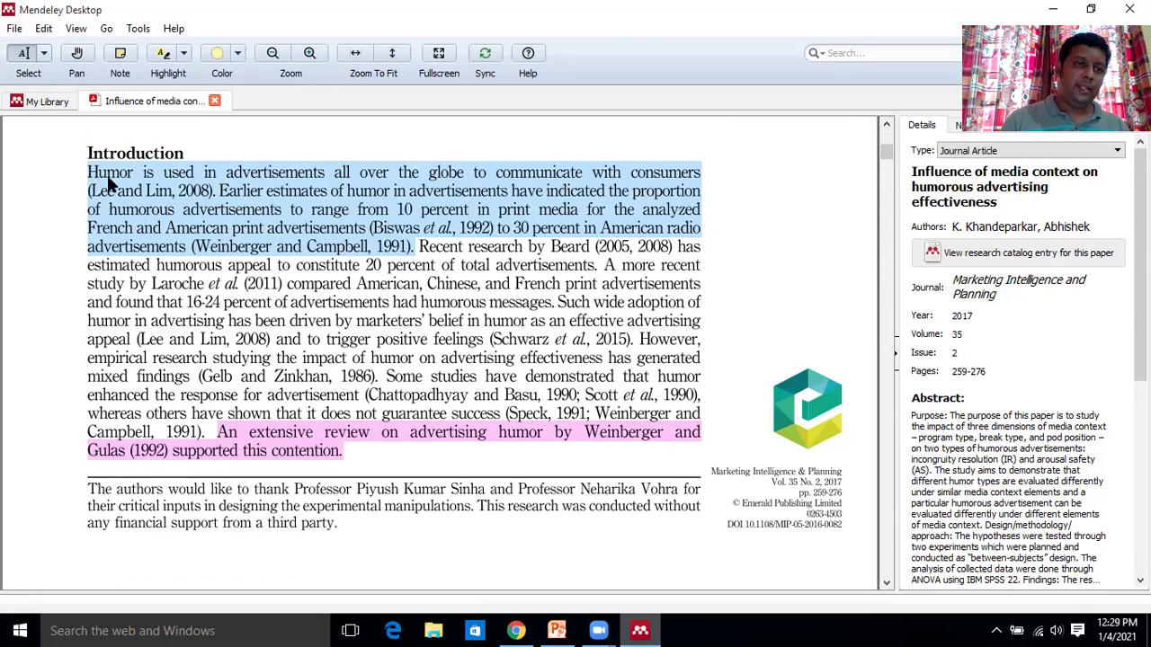
Select the Introduction passage from 'Humor is used' to 'supported this contention'.
click(185, 182)
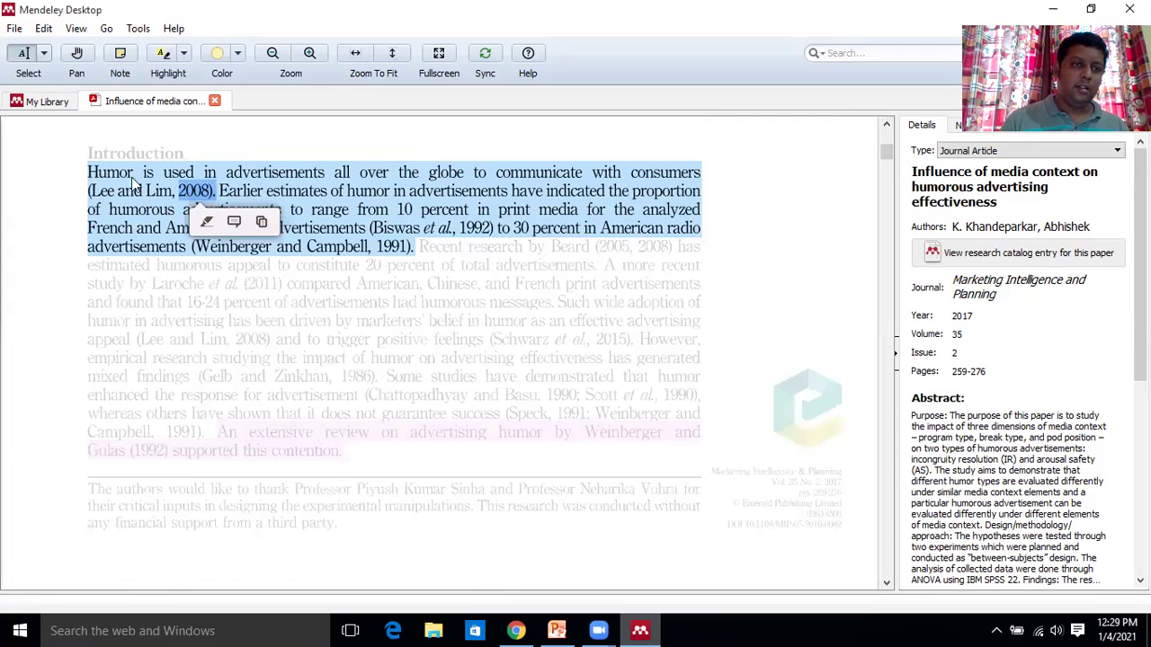
double_click(125, 179)
click(126, 180)
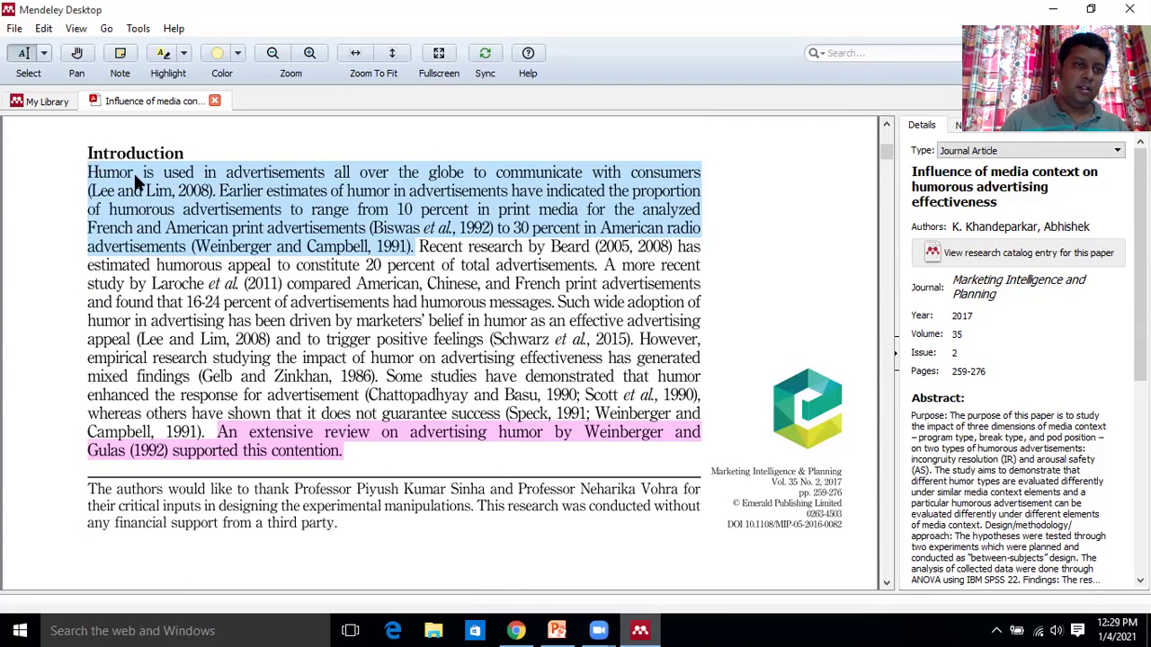
drag(144, 174, 195, 174)
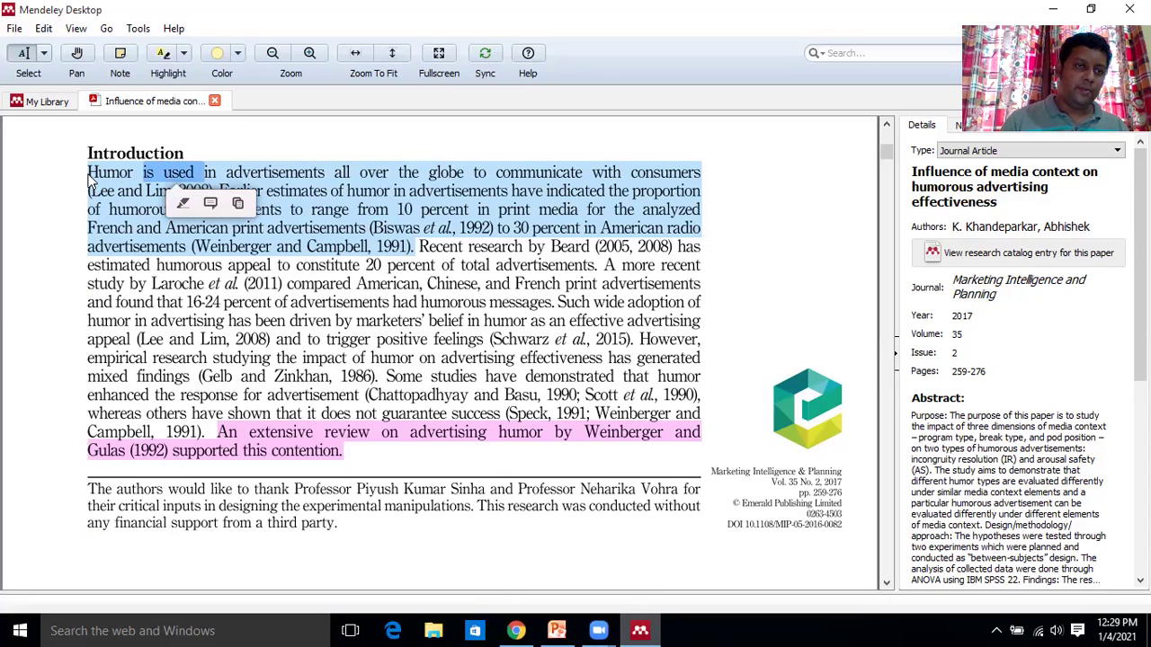
click(88, 180)
mouse_move(88, 179)
mouse_down()
mouse_move(217, 190)
mouse_move(289, 306)
mouse_move(334, 438)
mouse_move(354, 446)
mouse_move(344, 459)
mouse_up()
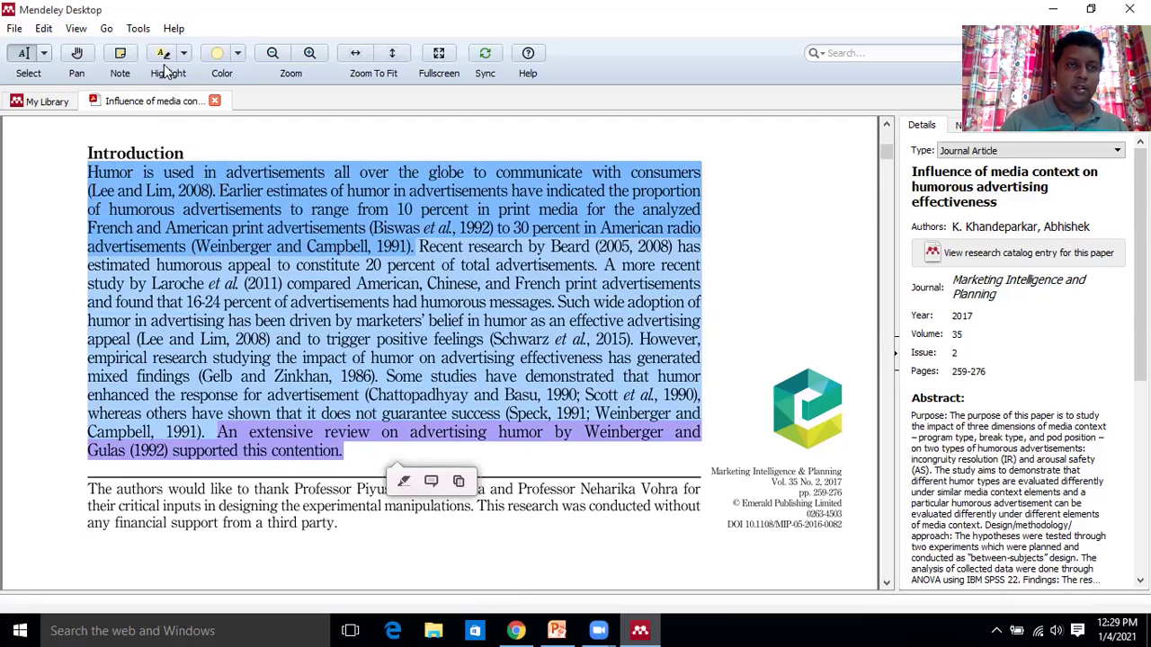
Set the highlight colour to orange and highlight the selected Introduction text.
click(238, 56)
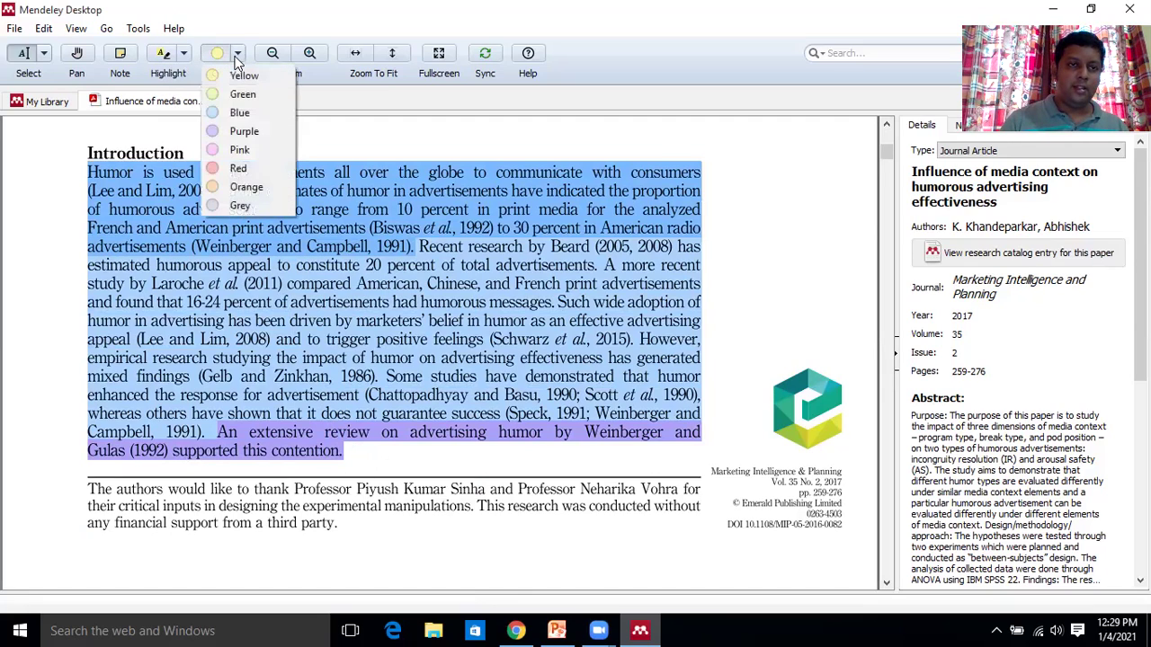
click(245, 187)
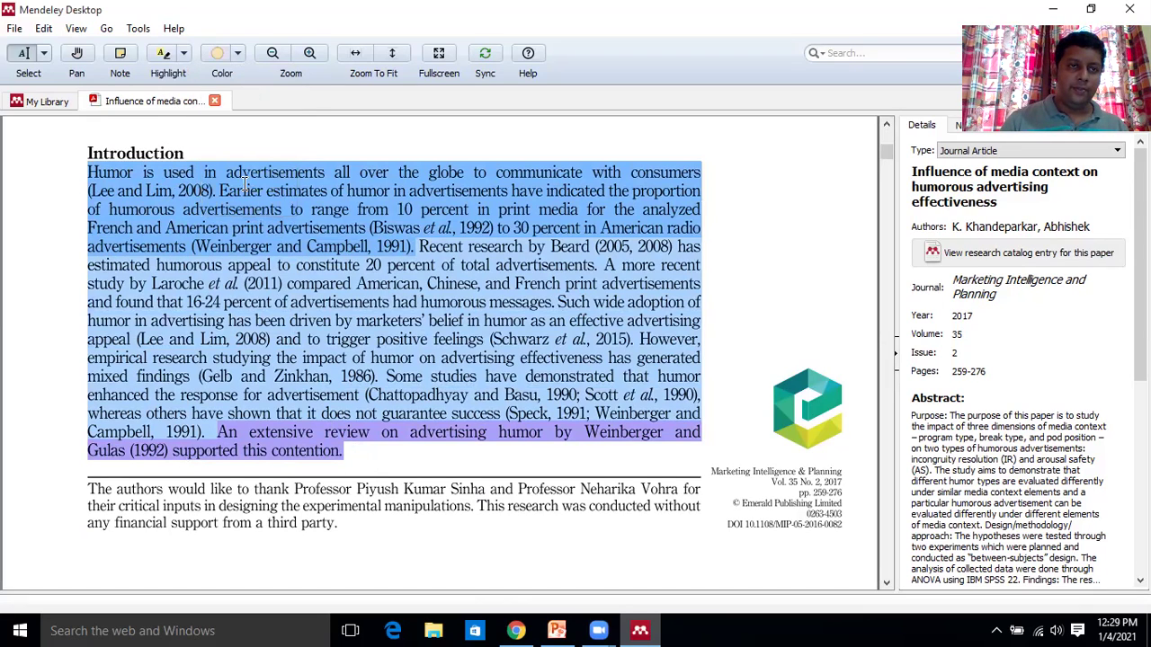
click(184, 54)
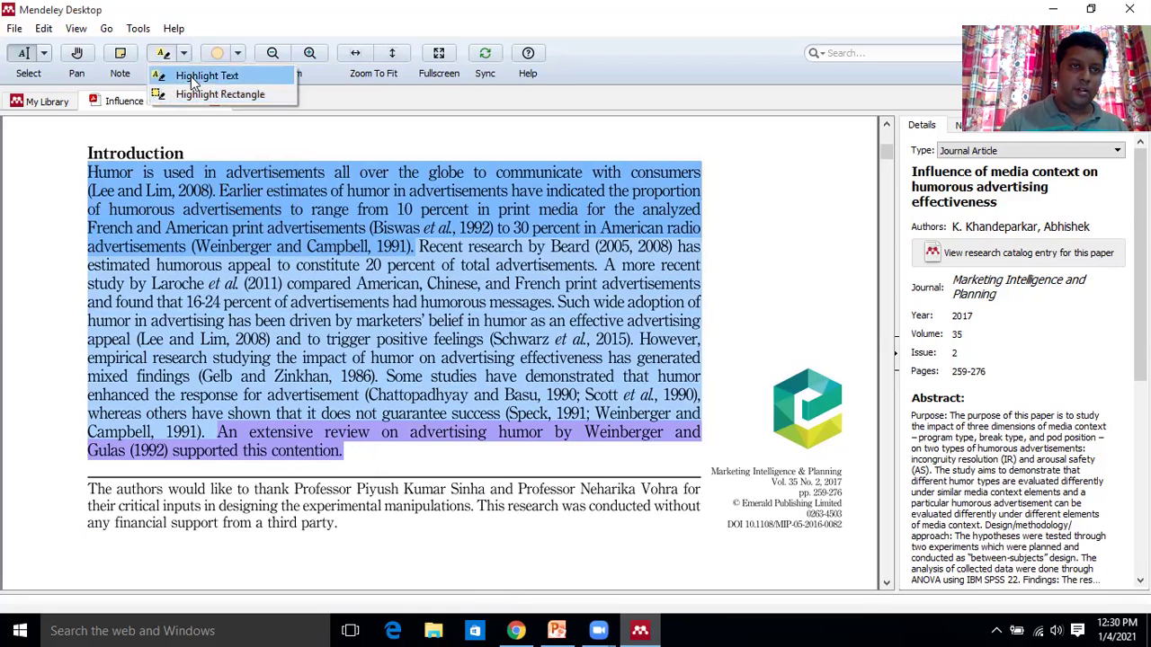
click(193, 79)
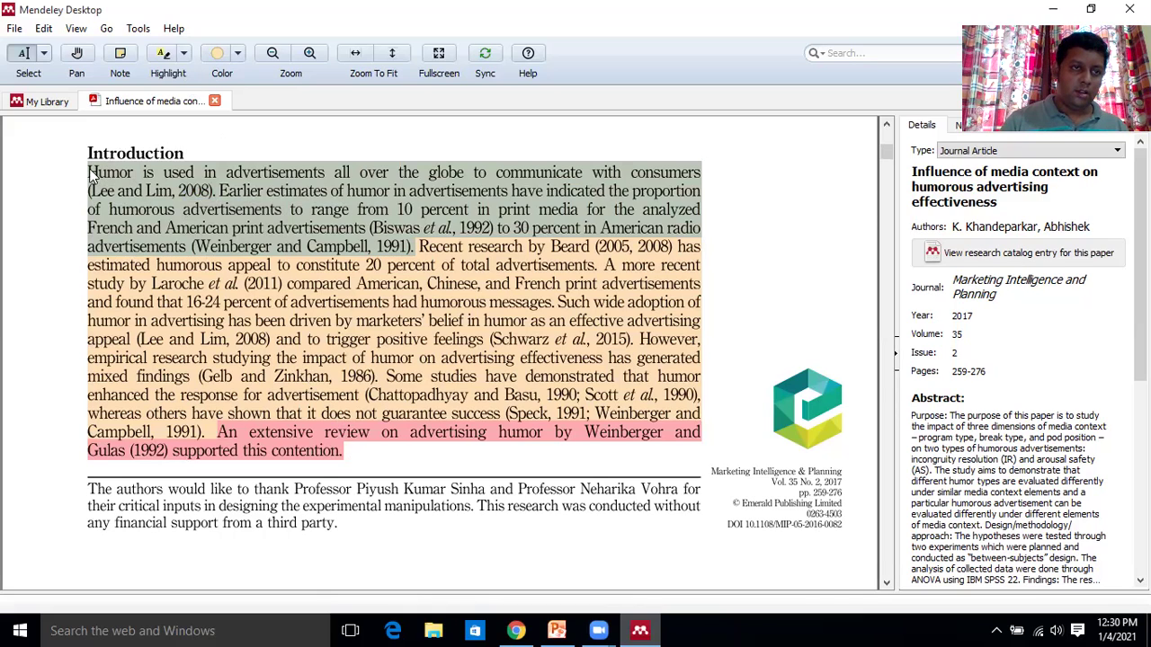
Reselect the Introduction's opening passage starting at 'Humor'.
drag(89, 173, 349, 463)
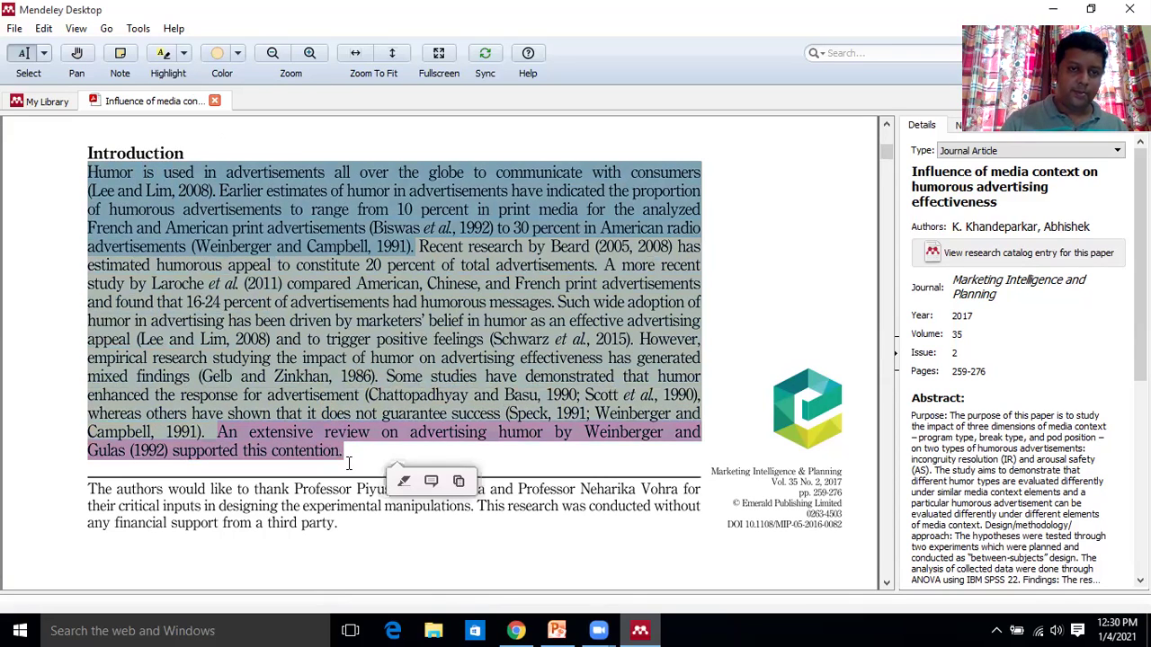
key(ctrl+h)
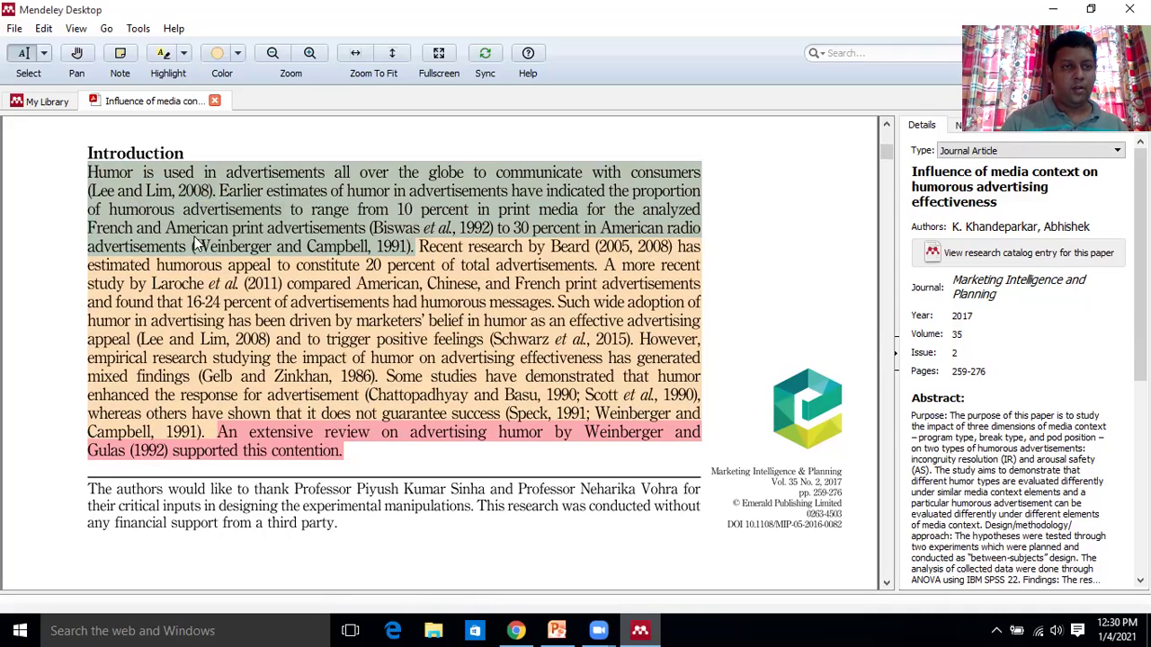
mouse_move(93, 171)
mouse_down()
mouse_move(129, 170)
mouse_move(199, 244)
mouse_move(327, 404)
mouse_move(343, 455)
mouse_up()
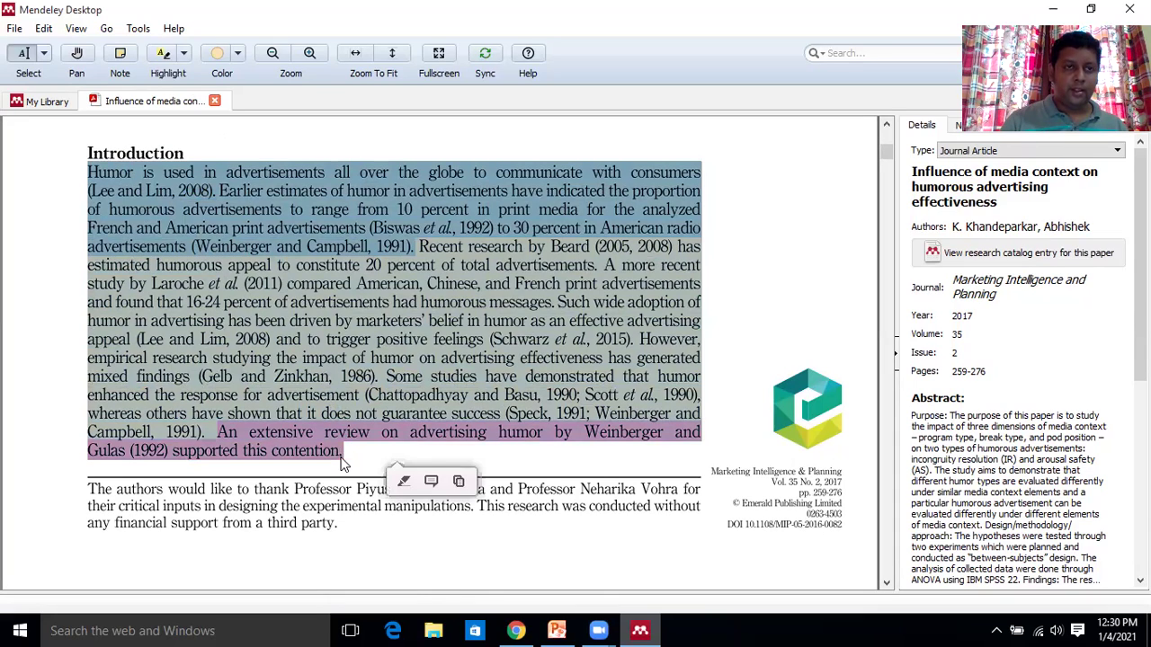
Switch the highlight colour to red and apply Highlight Text to the Introduction passage.
click(239, 52)
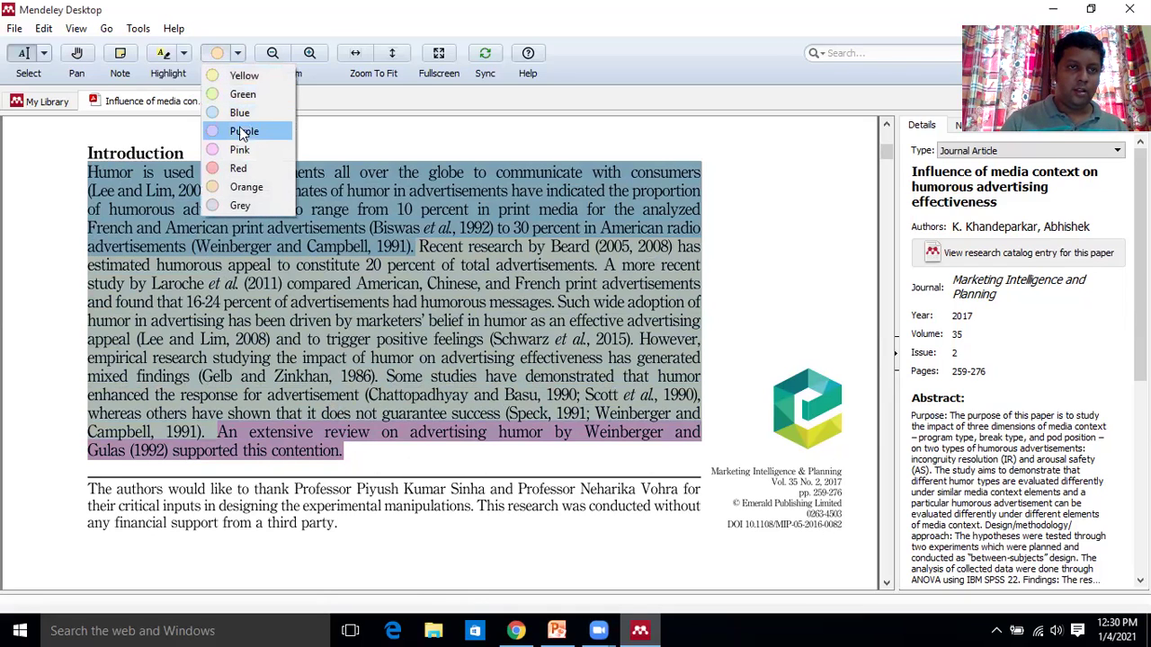
click(237, 169)
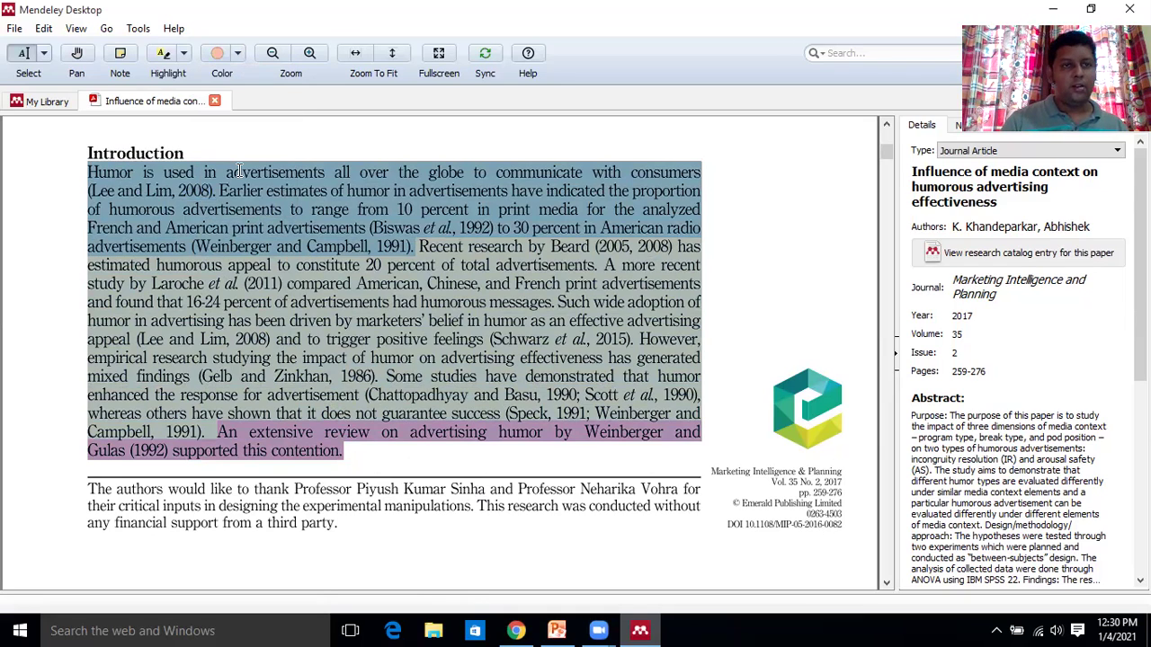
click(160, 54)
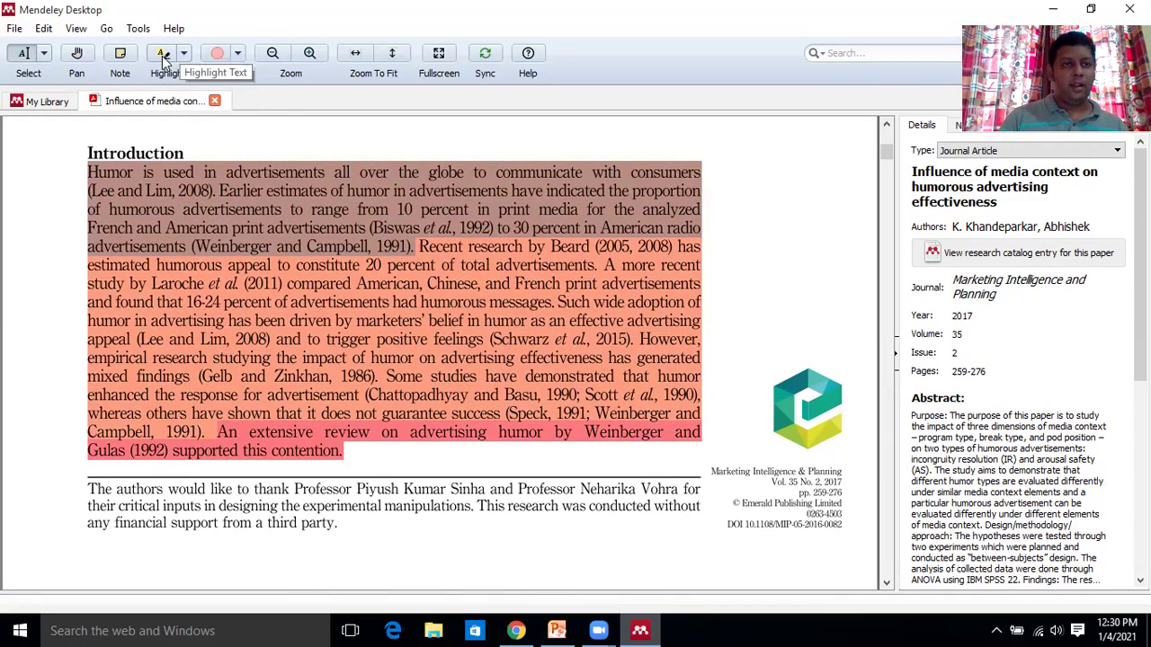
click(185, 57)
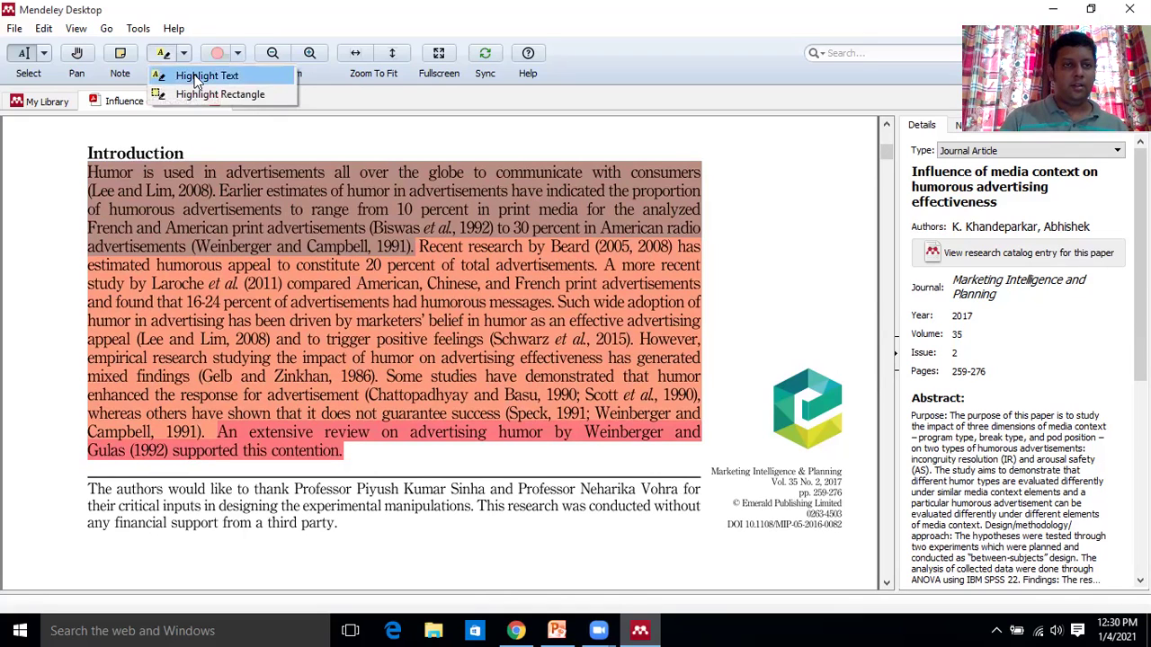
click(196, 78)
click(229, 289)
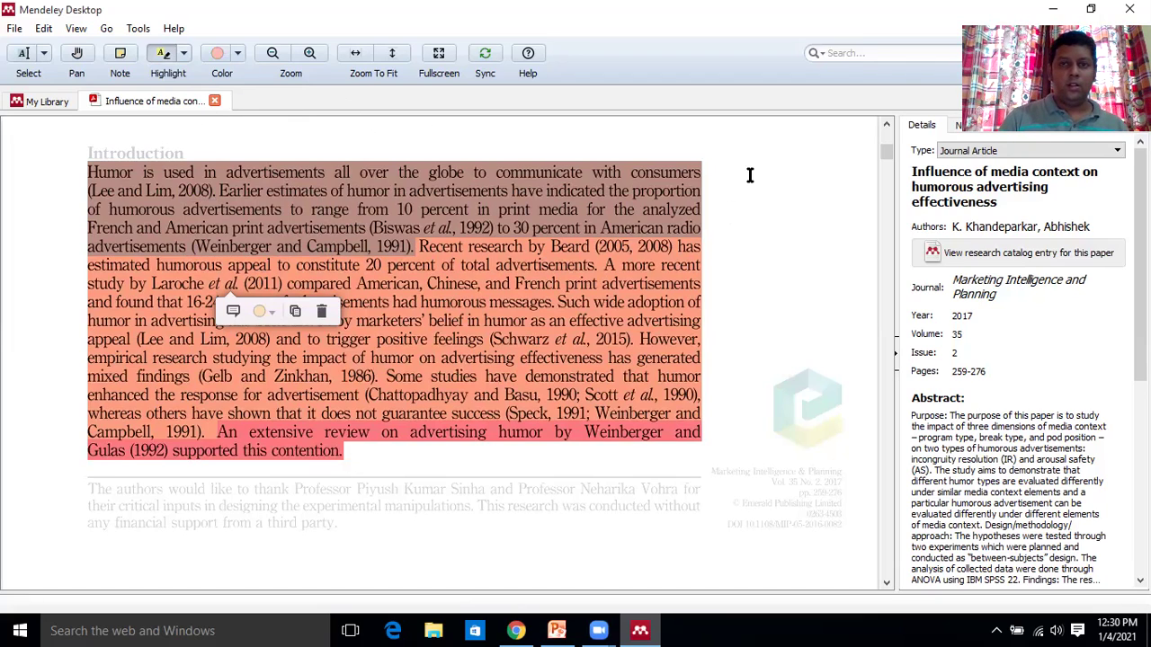
click(886, 128)
Scroll the PDF back up to the highlighted abstract and the author line above the affiliation.
scroll(886, 127, up, 4)
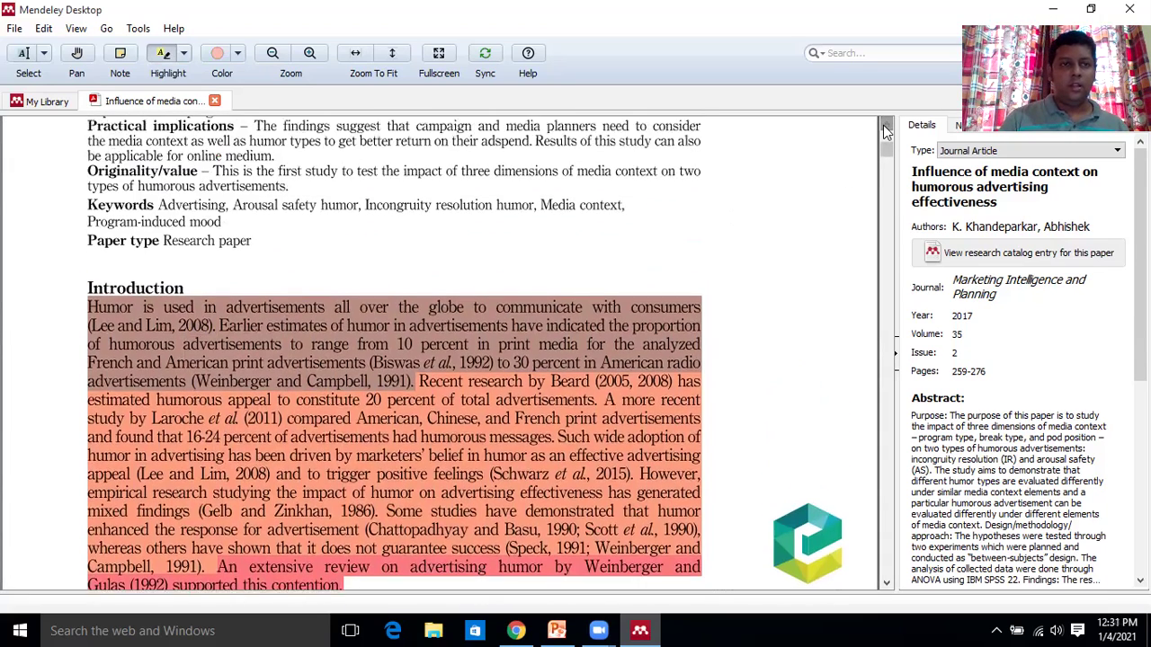
scroll(885, 128, up, 4)
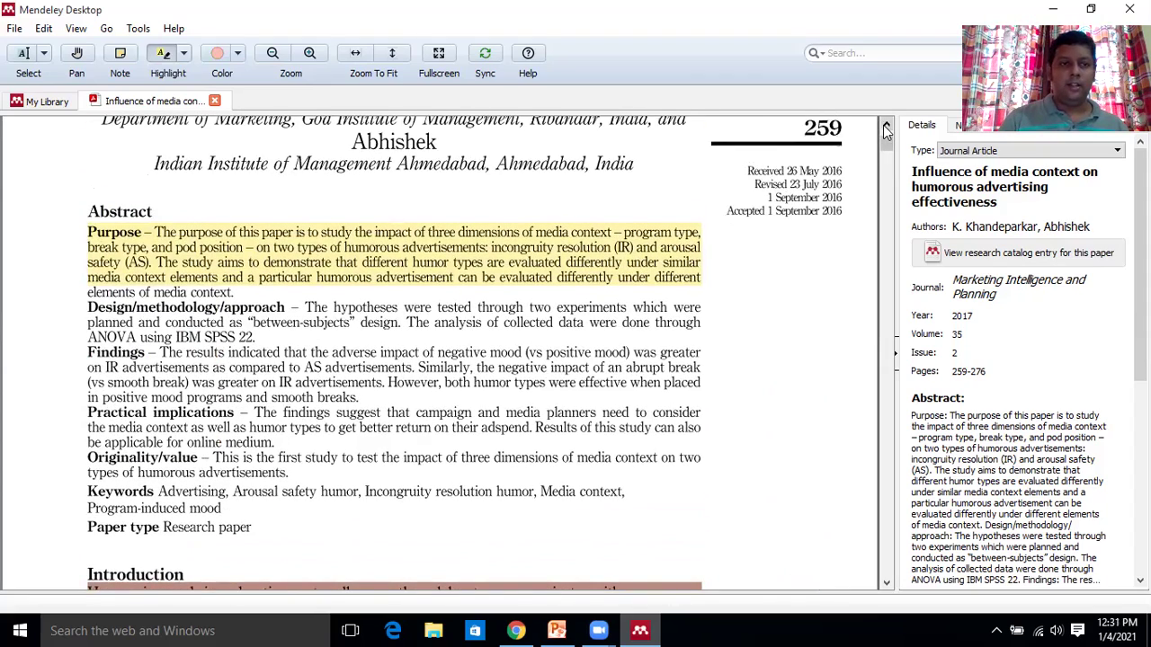
click(885, 130)
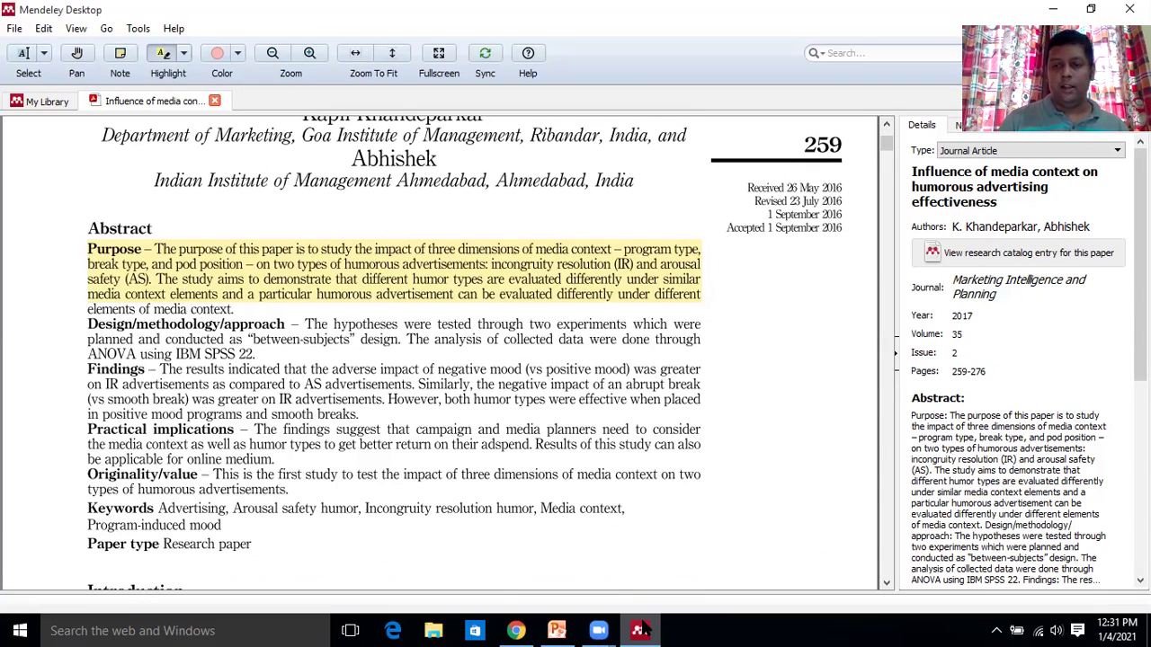
click(642, 631)
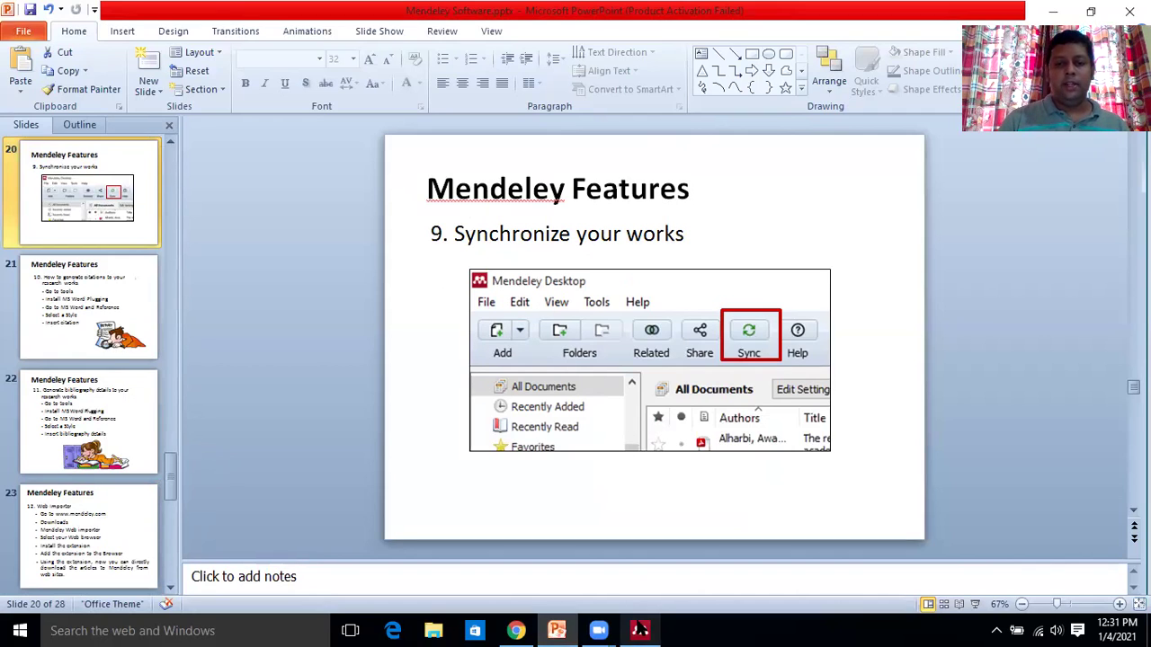
click(639, 630)
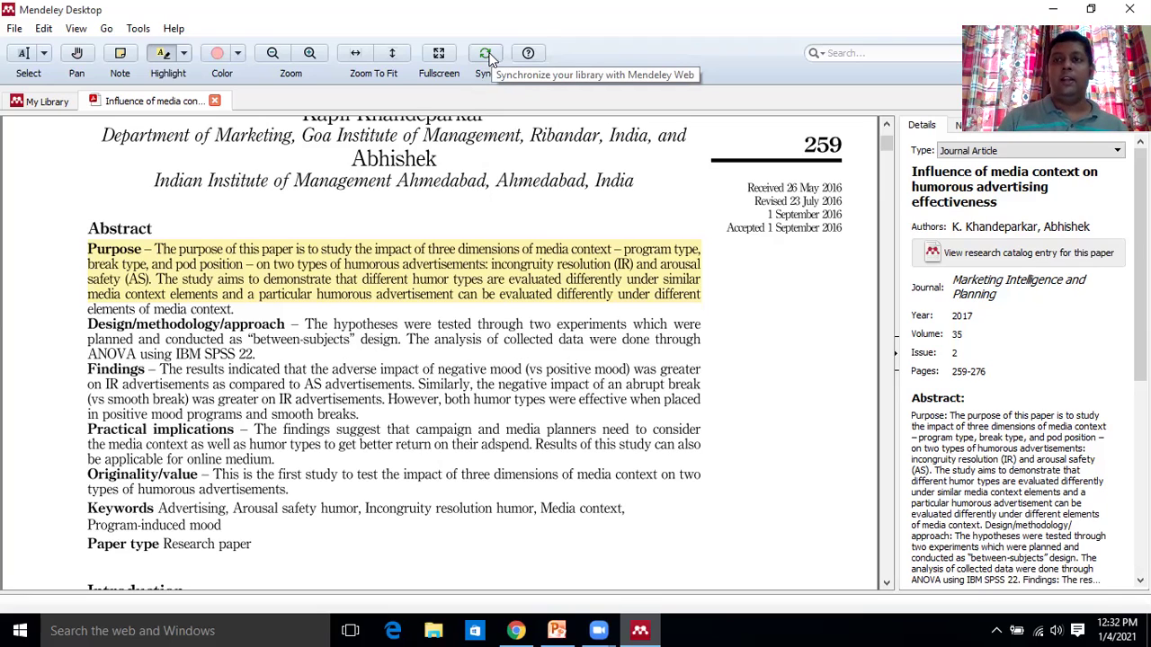
Sync the Mendeley Desktop library with Mendeley Web.
click(485, 56)
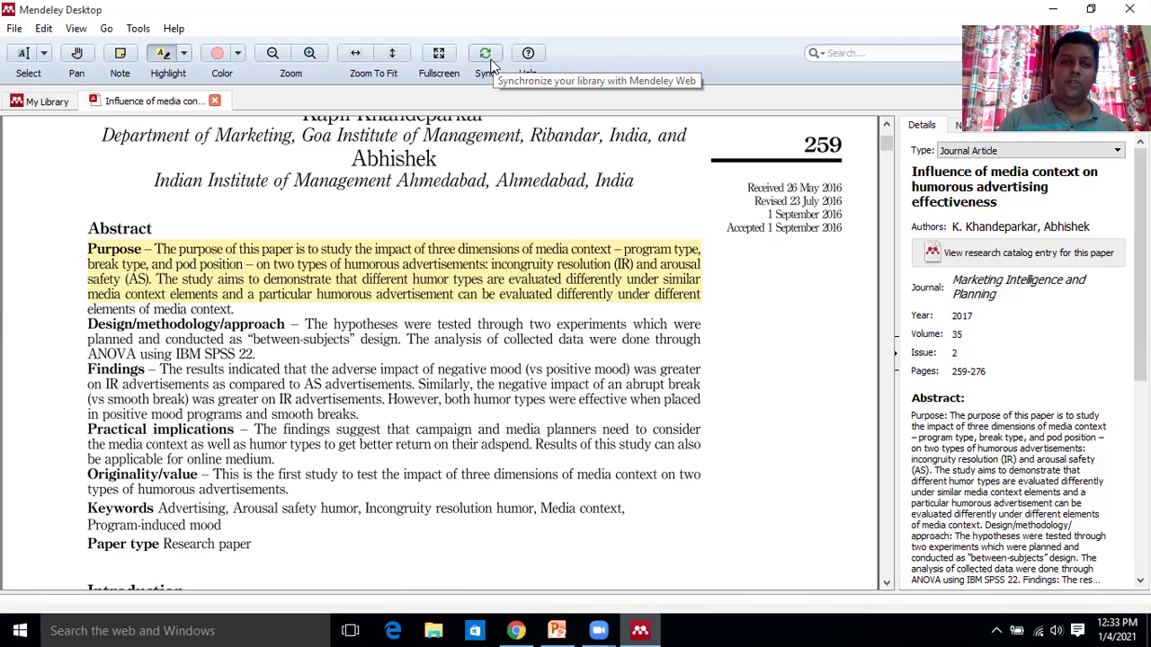
Advance PowerPoint to the slide on generating citations, then return to Mendeley Desktop.
click(556, 629)
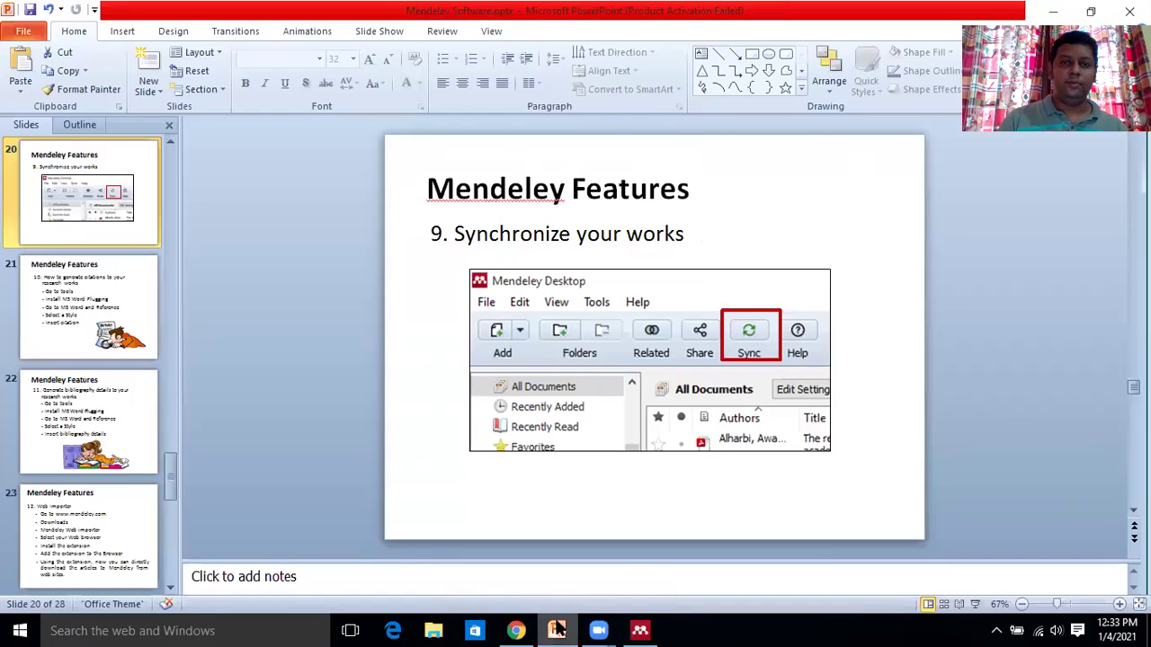
key(Page_Down)
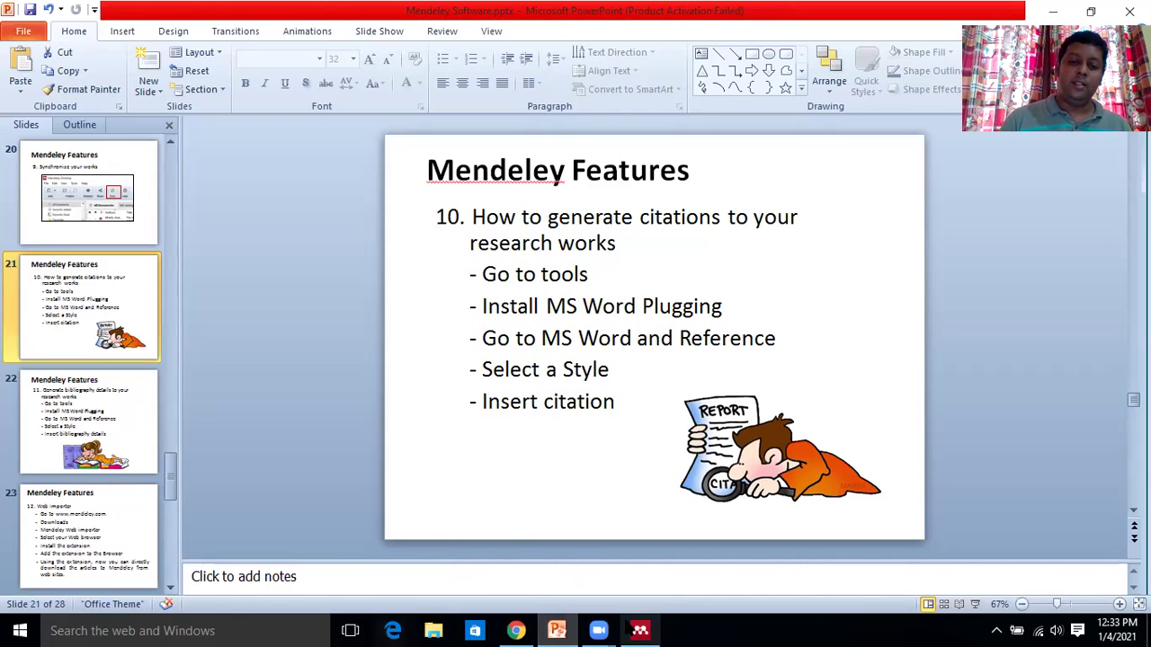
click(639, 630)
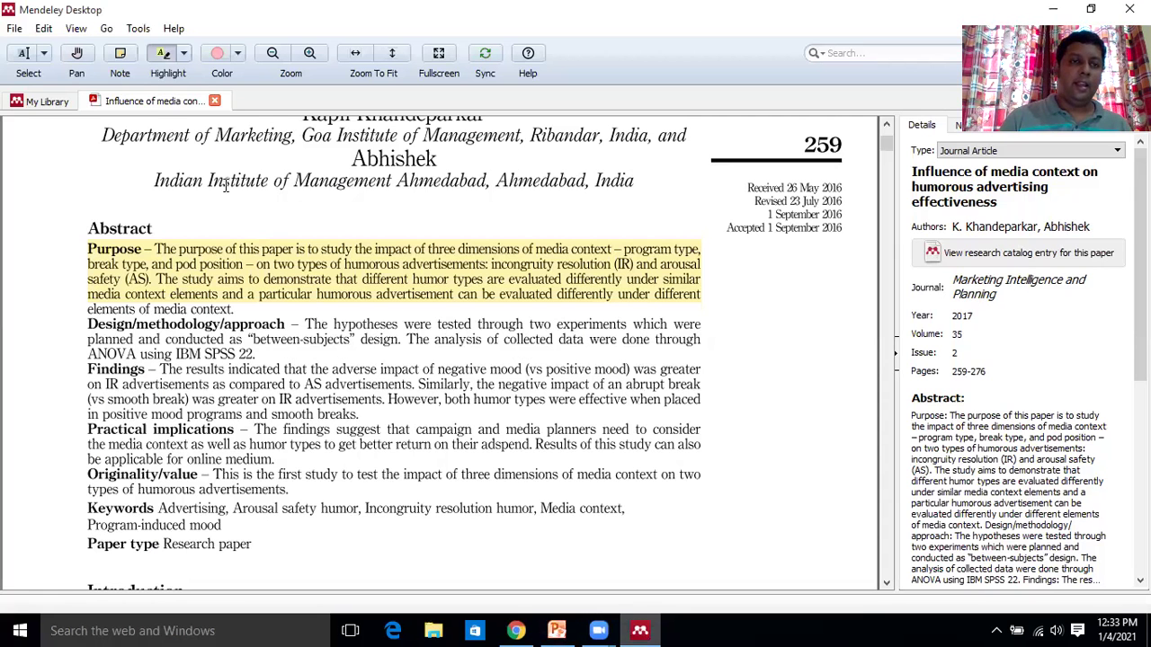
Close the article PDF to return to the Test folder's four references, then minimise Mendeley Desktop.
click(214, 100)
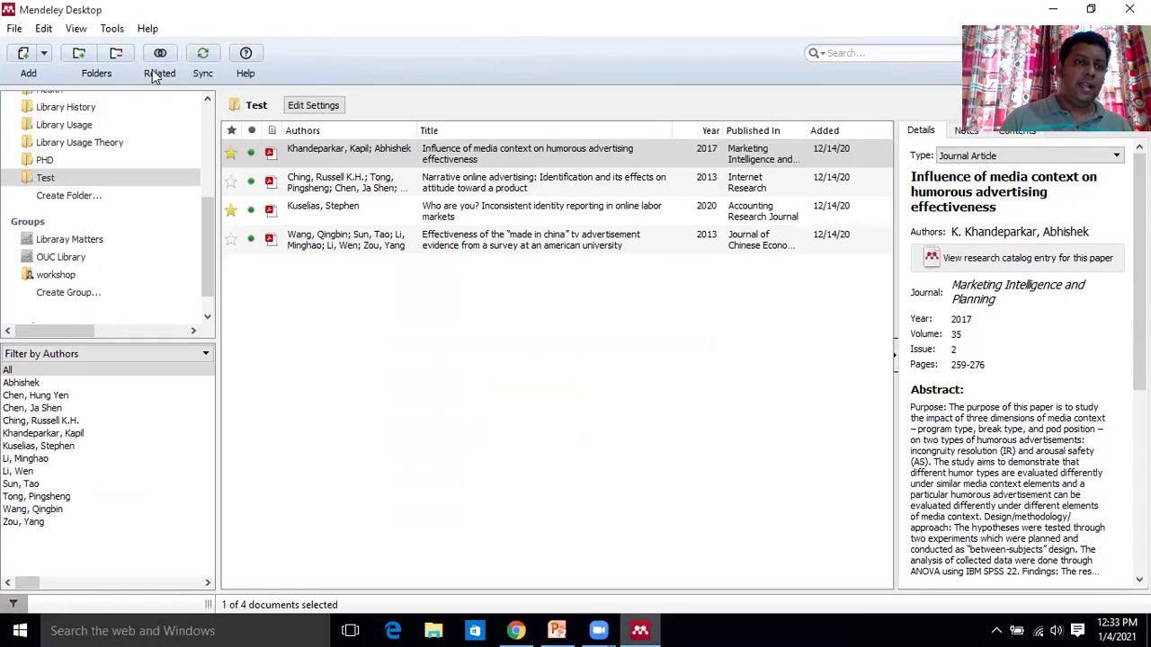
click(112, 28)
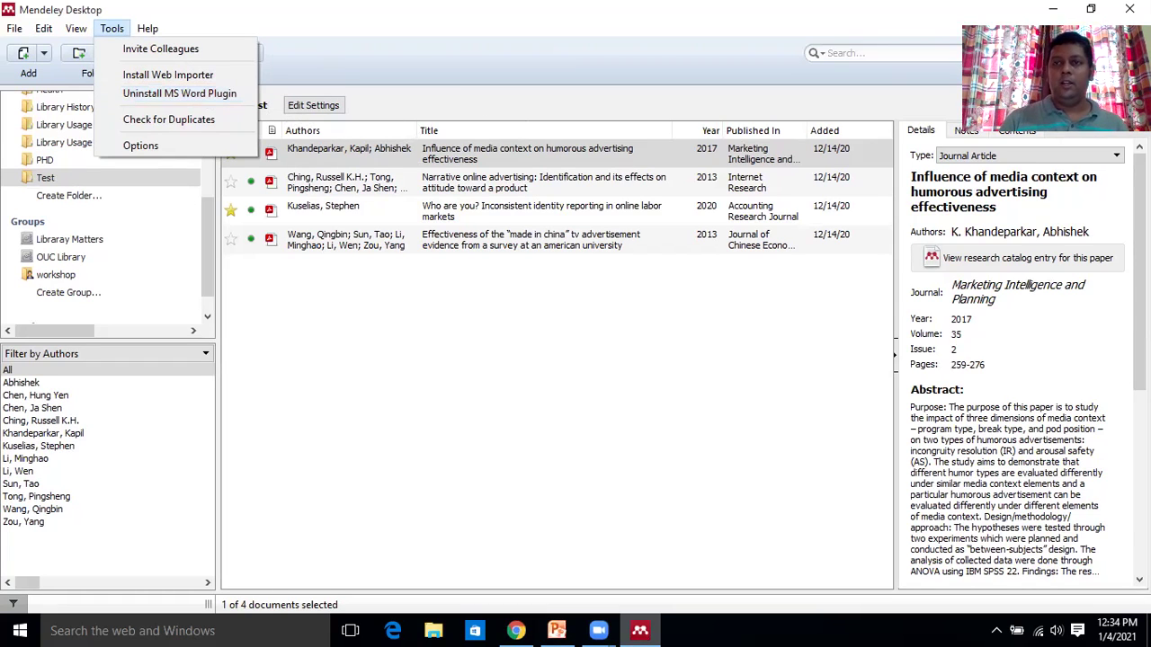
click(1045, 21)
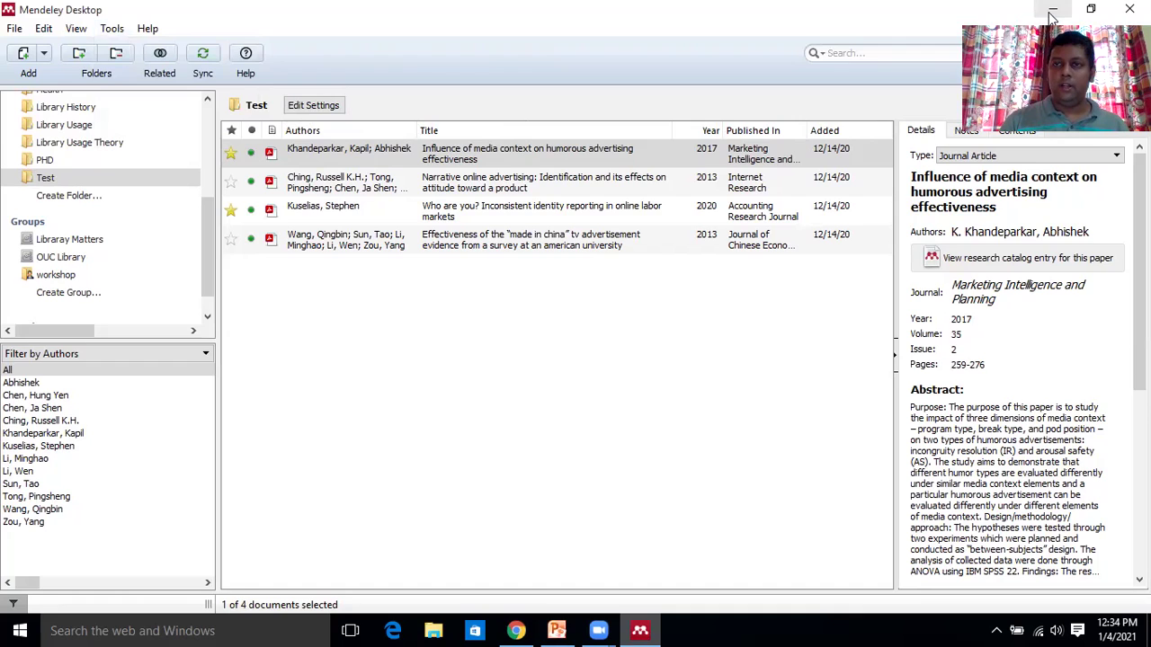
click(1049, 13)
Minimise PowerPoint and open Abstract Health.docx from the desktop in Word.
click(1049, 13)
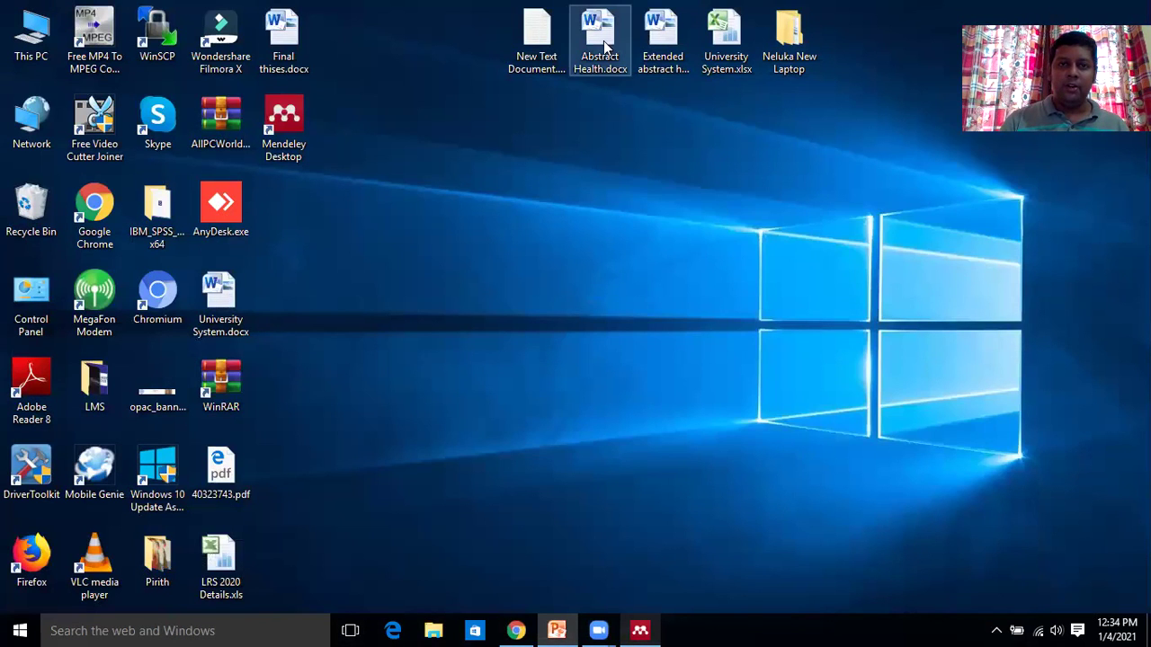
double_click(605, 47)
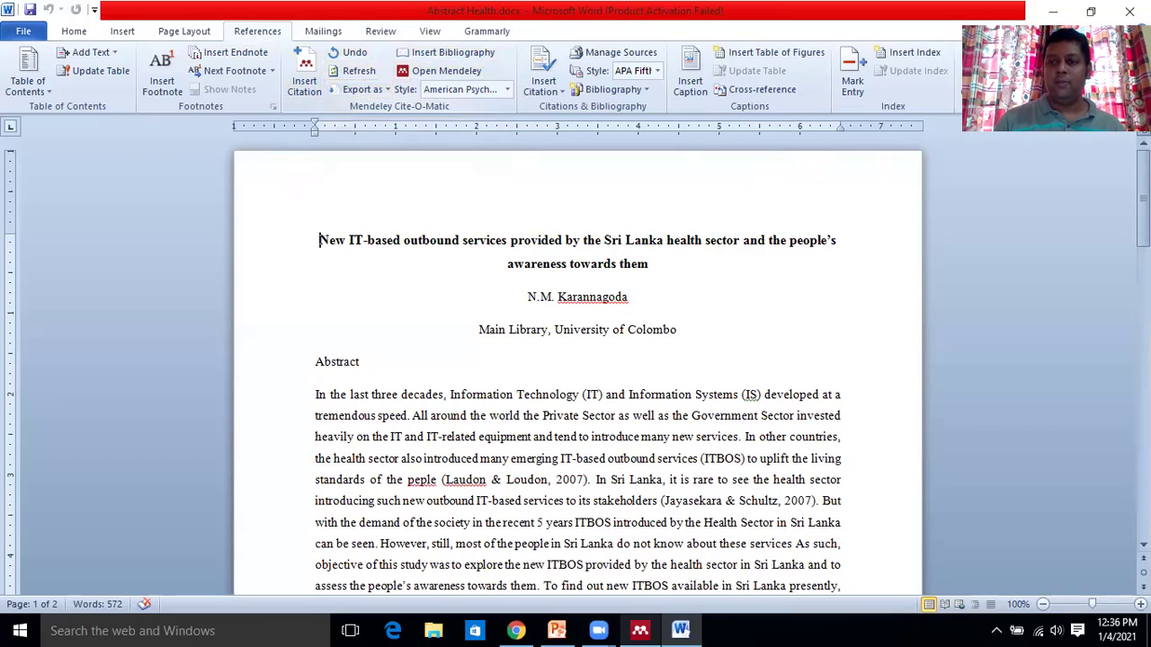
Scroll to the abstract's 'towards them.' sentence and delete its closing full stop.
drag(1143, 198, 1142, 198)
scroll(788, 273, down, 3)
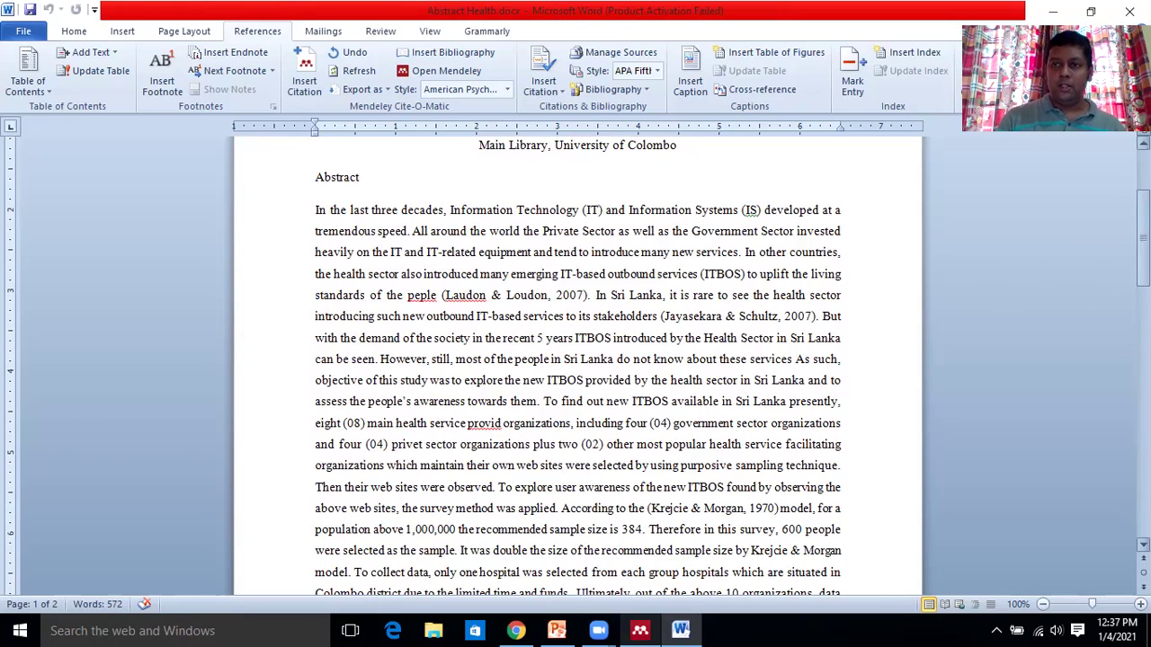
drag(1143, 238, 1142, 233)
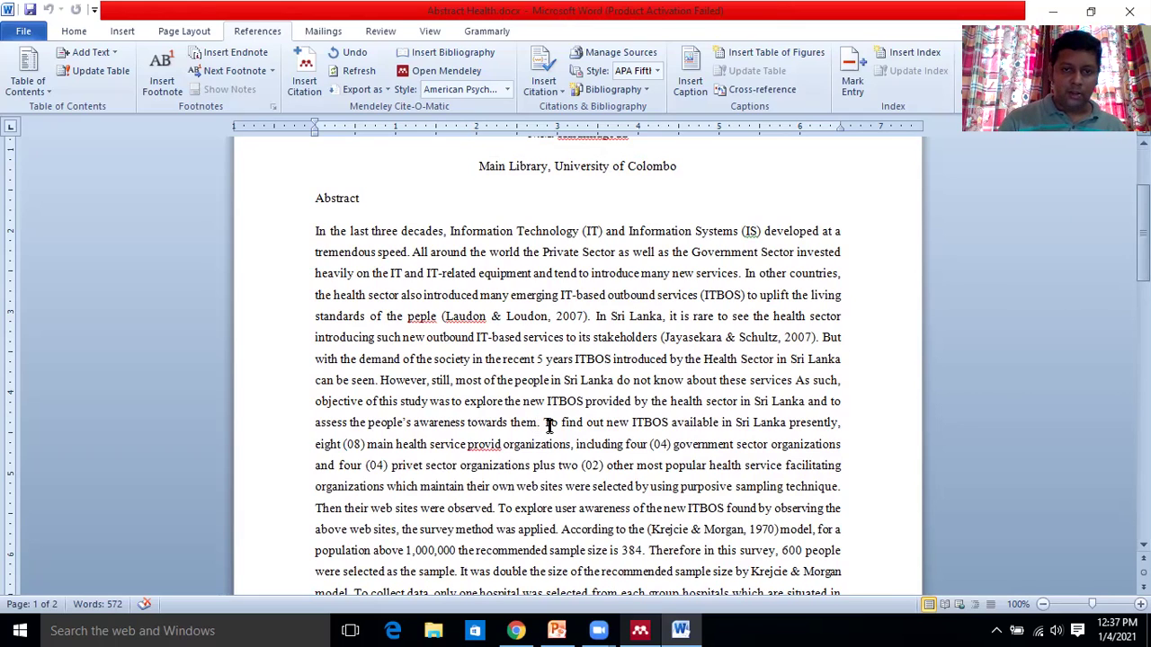
key(BackSpace)
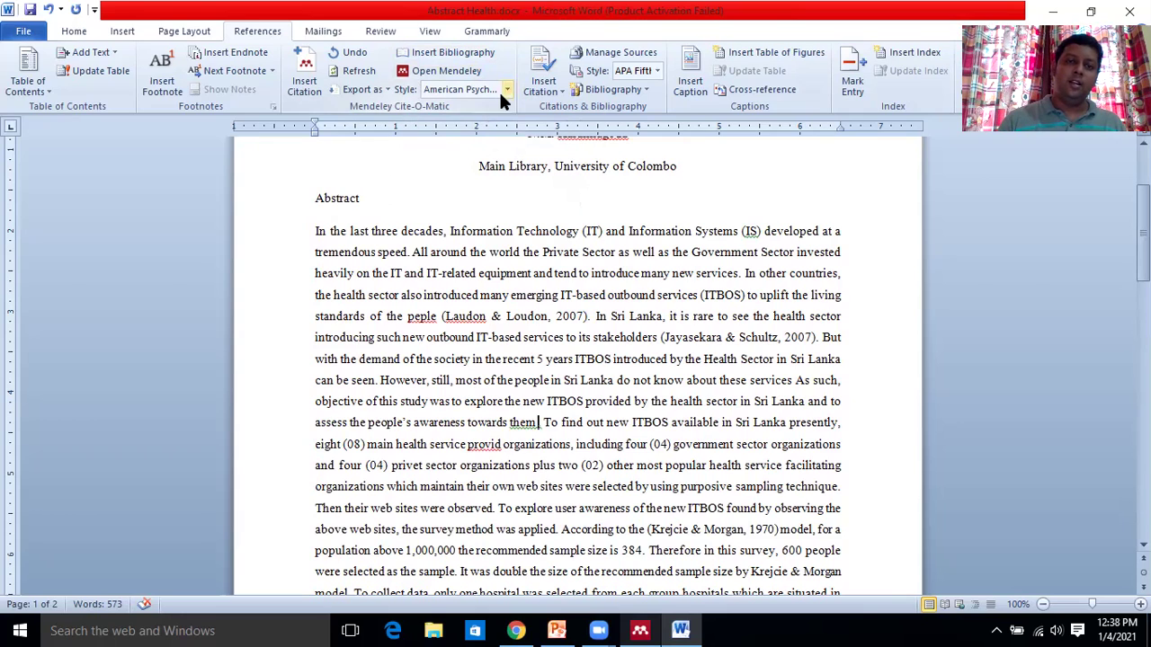
Set the Mendeley style to APA 7th edition and insert the Sriyalatha citation found by searching 'sriya'.
click(508, 92)
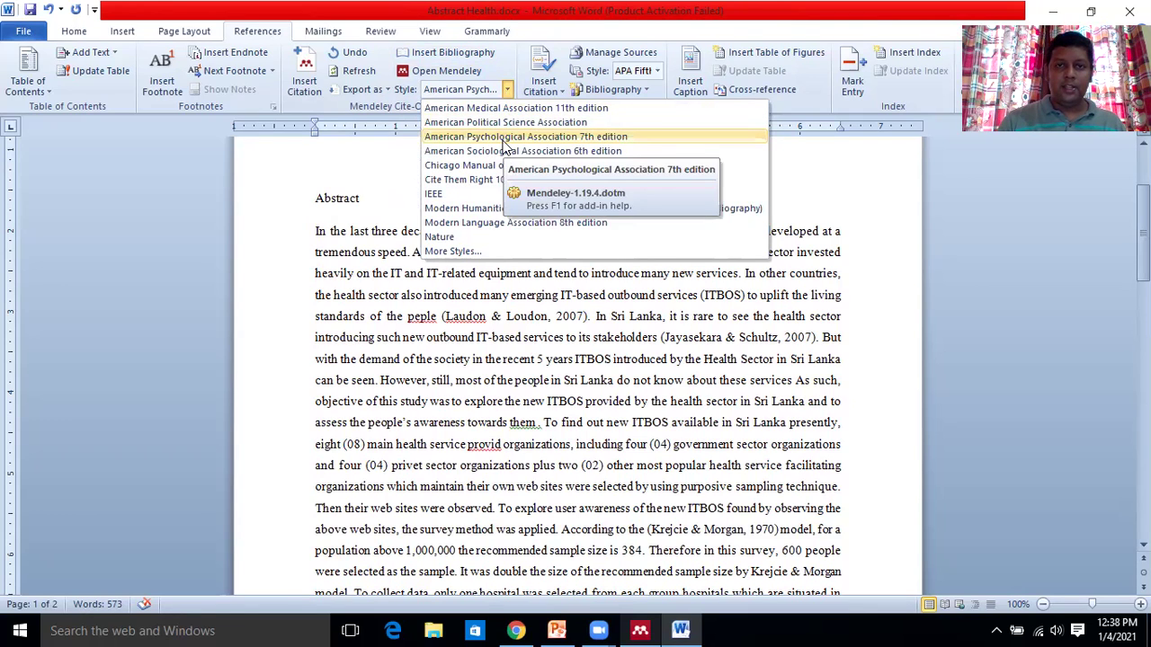
click(504, 144)
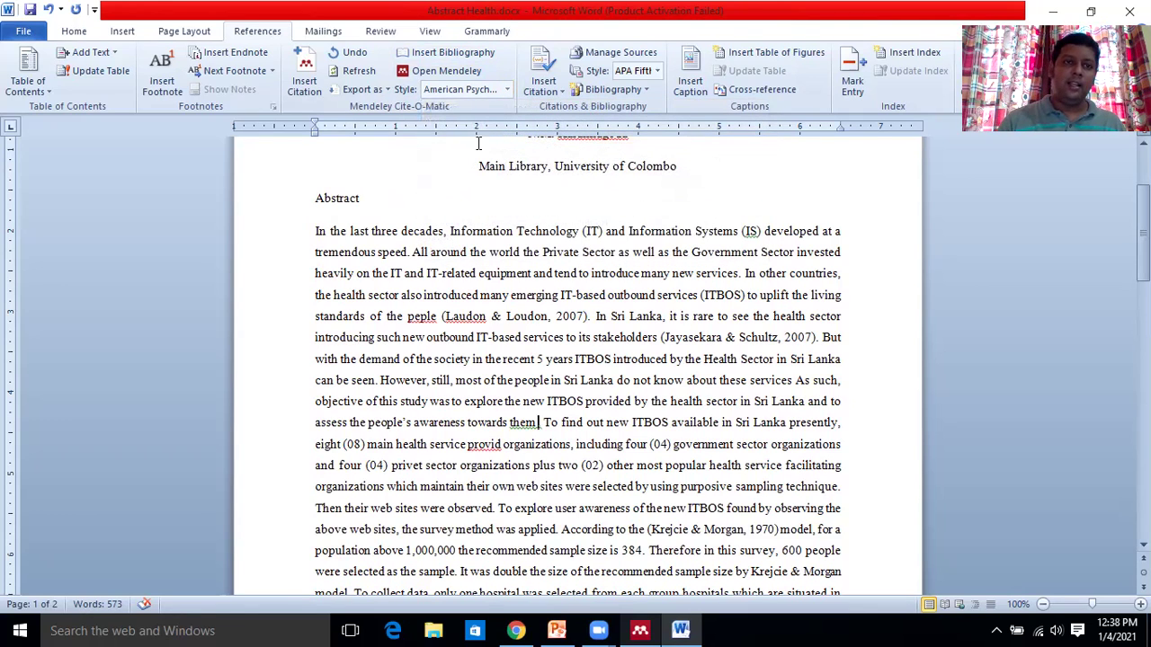
click(310, 95)
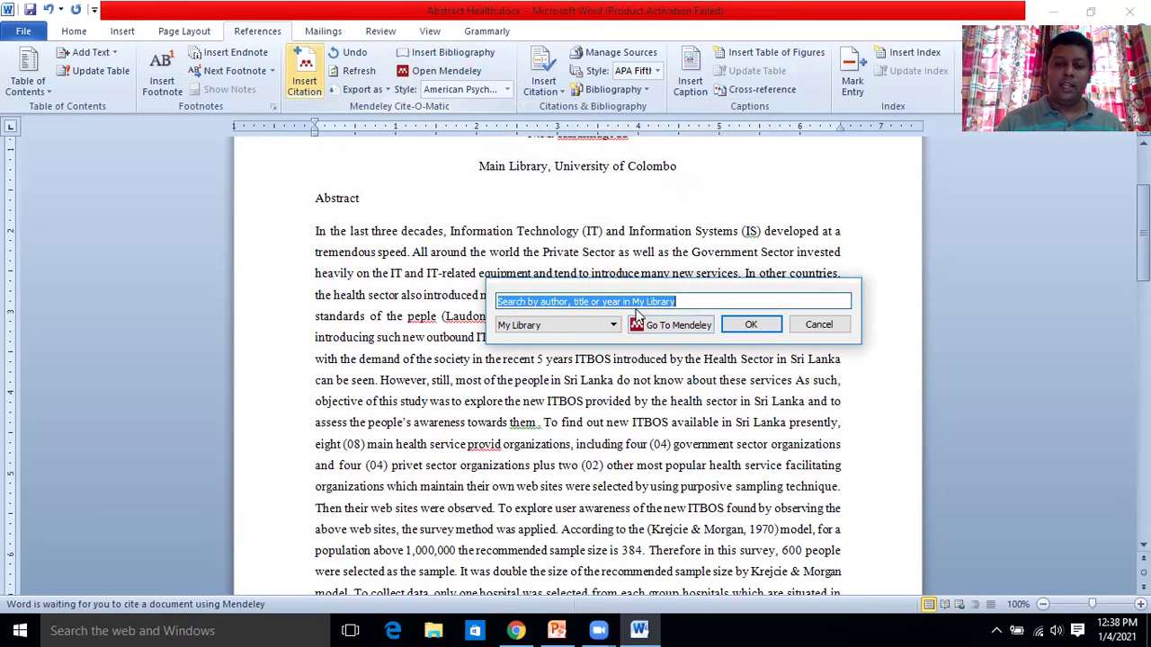
key(BackSpace)
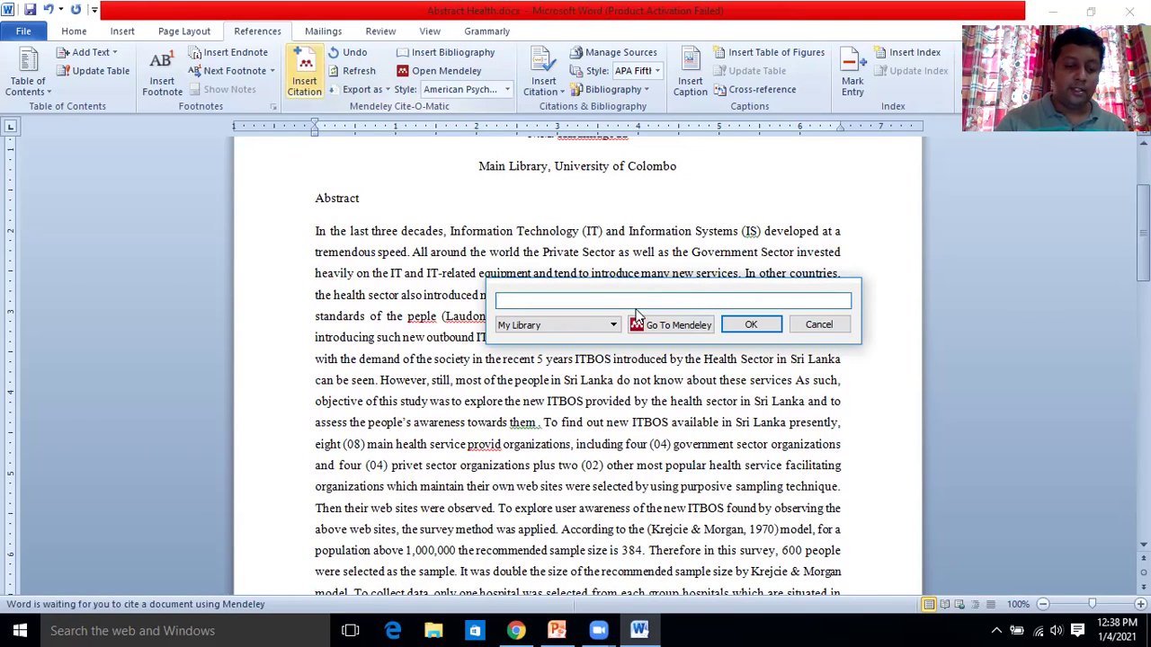
text(s)
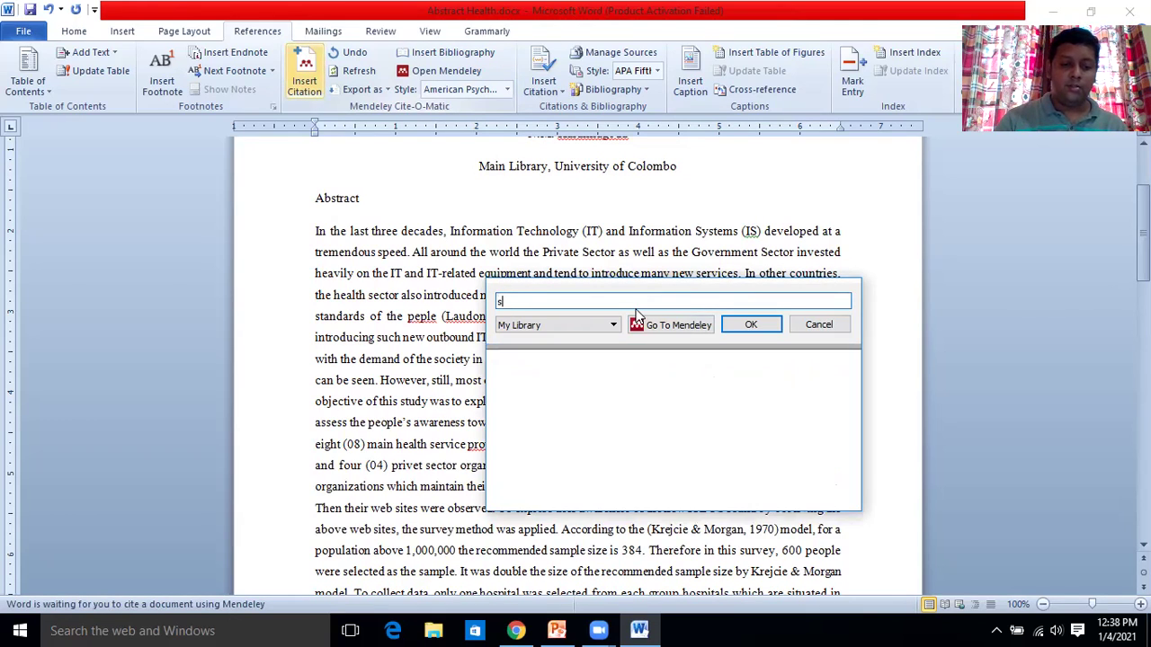
text(ri)
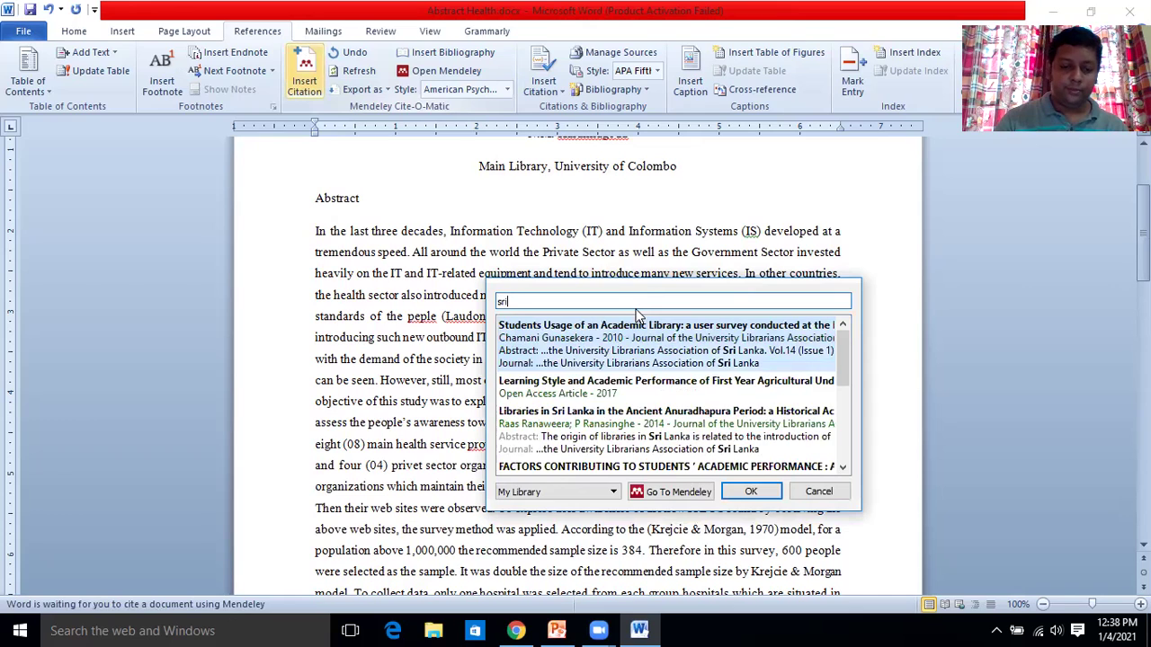
text(ya)
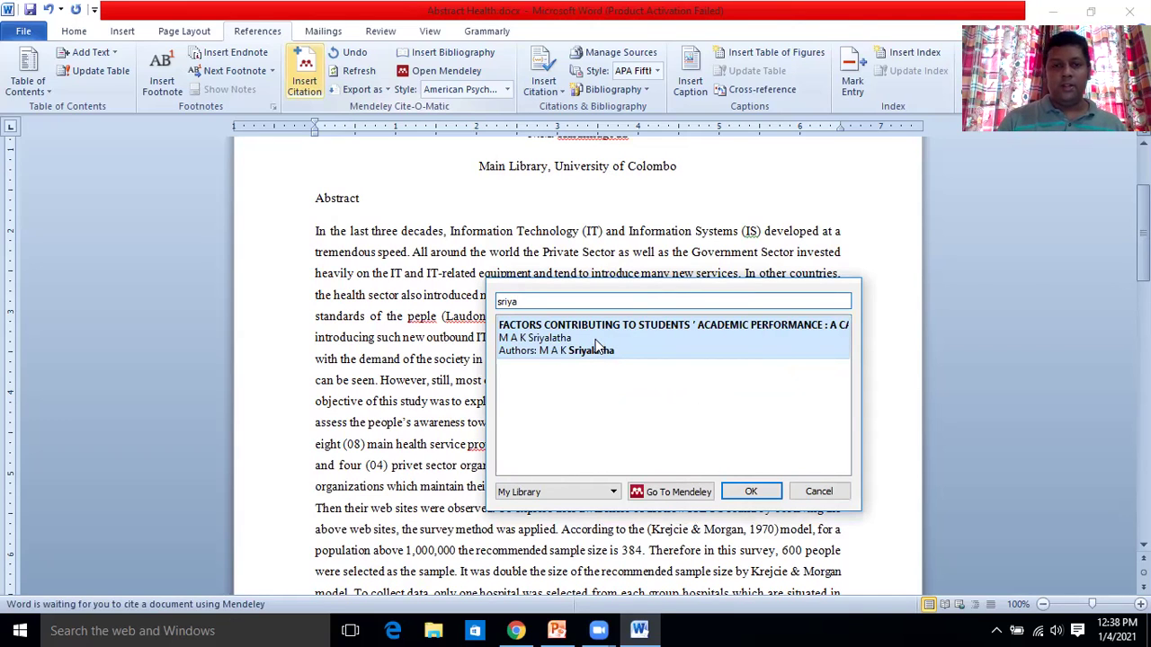
click(595, 339)
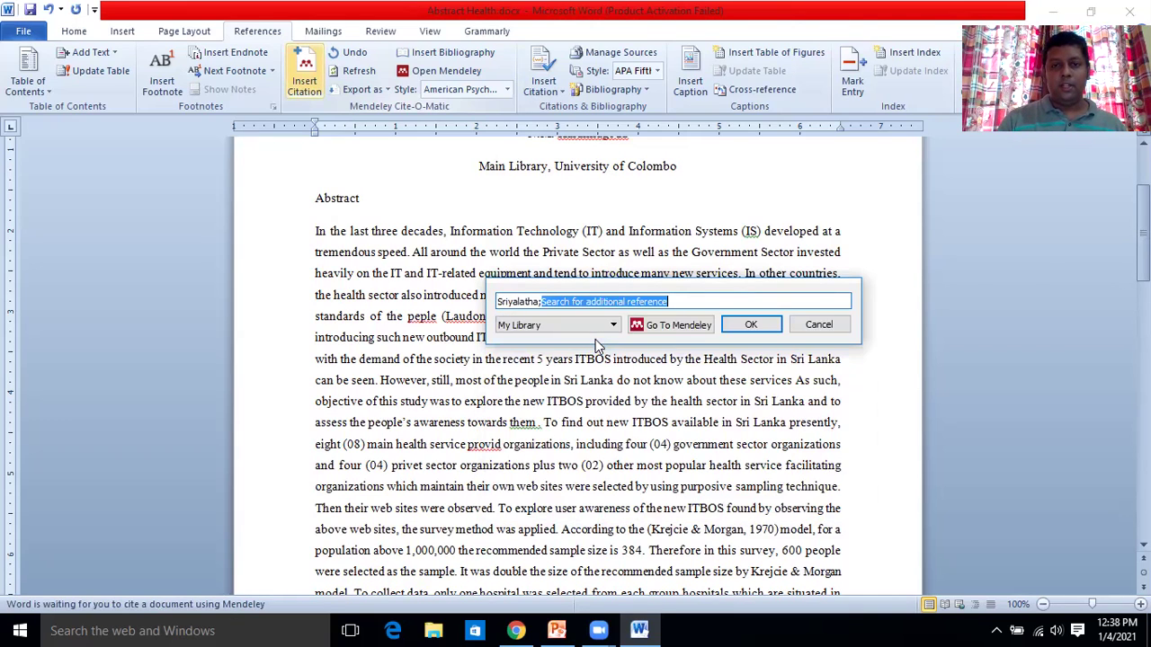
click(749, 329)
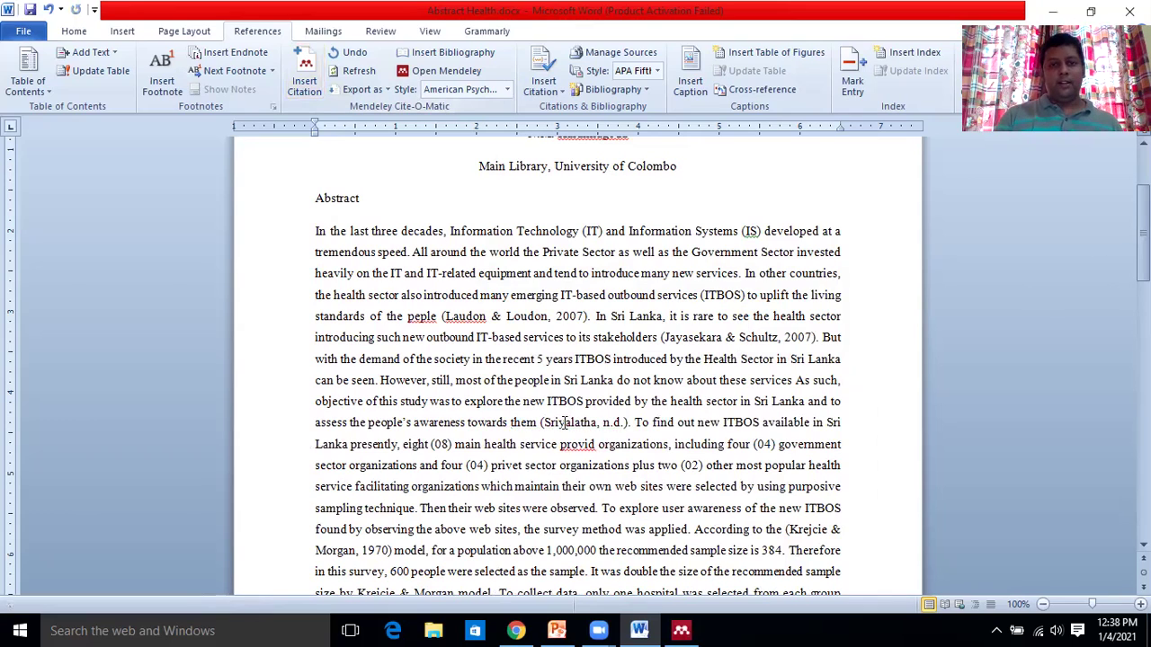
Scroll down to page 2 and place the cursor right after 'Sri Lanka' in the final sentence.
drag(540, 421, 627, 415)
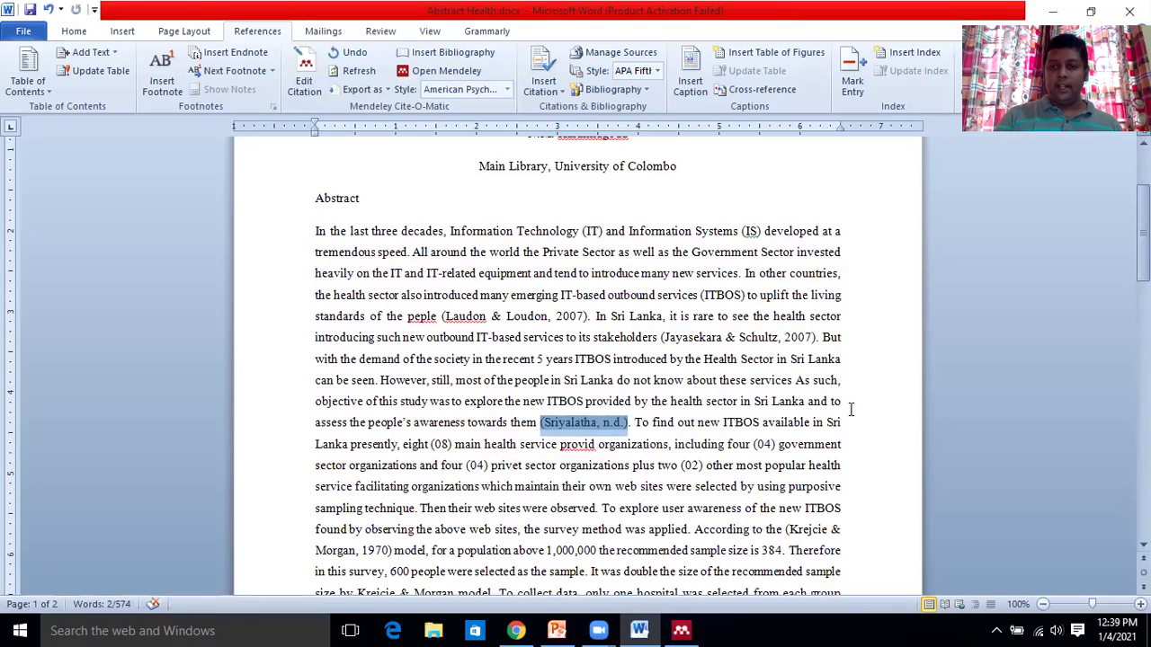
drag(1143, 241, 1142, 386)
click(439, 359)
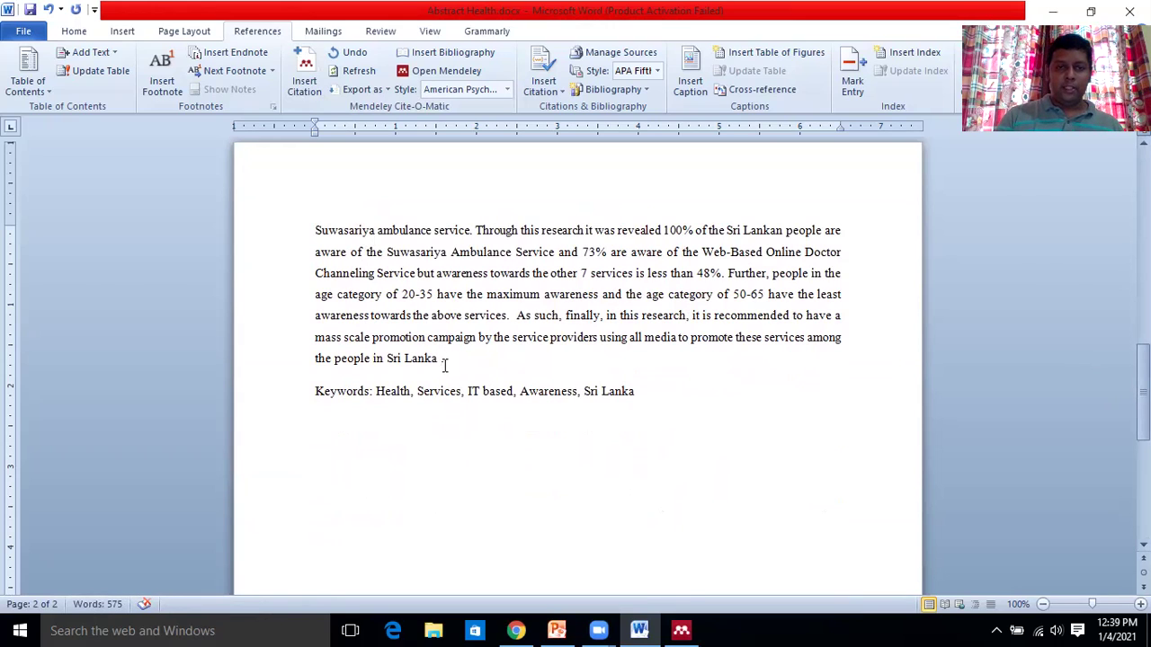
Search 'adver' in Mendeley's citation dialog and insert the (Wang et al., 2013) citation.
click(312, 87)
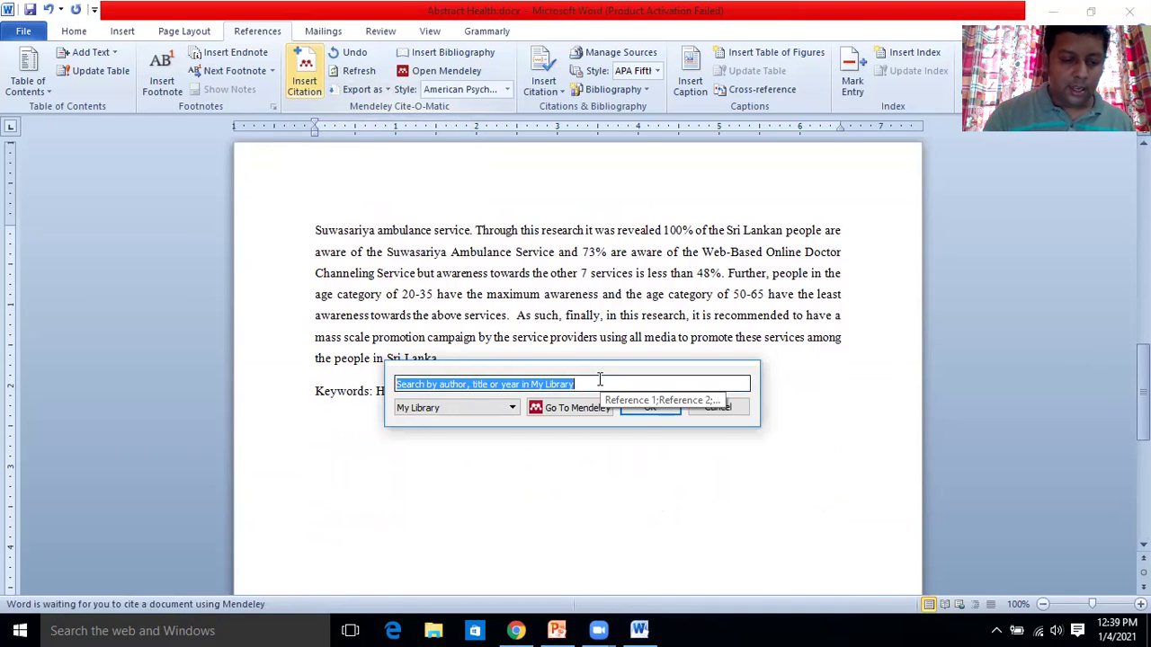
text(adver)
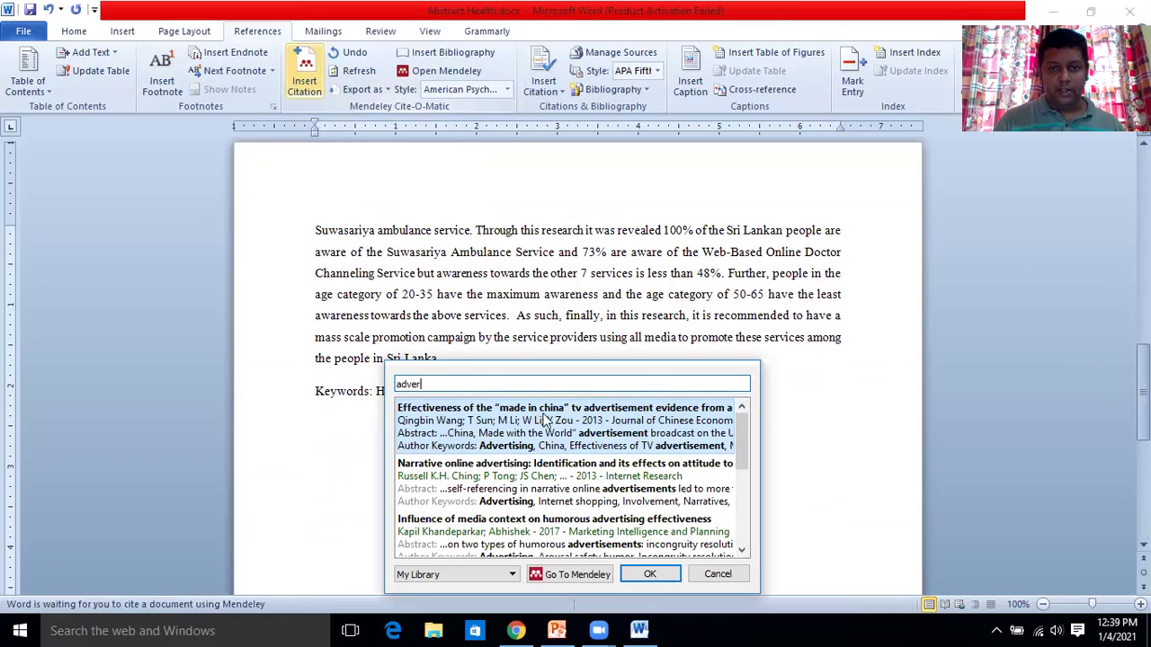
click(593, 416)
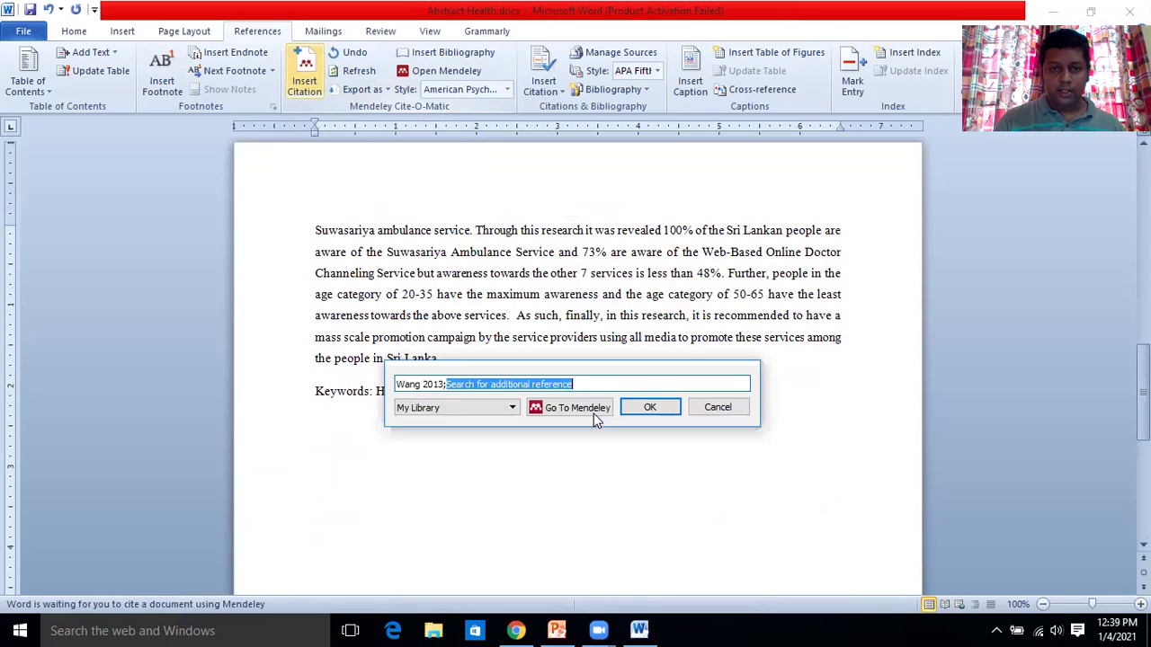
click(646, 404)
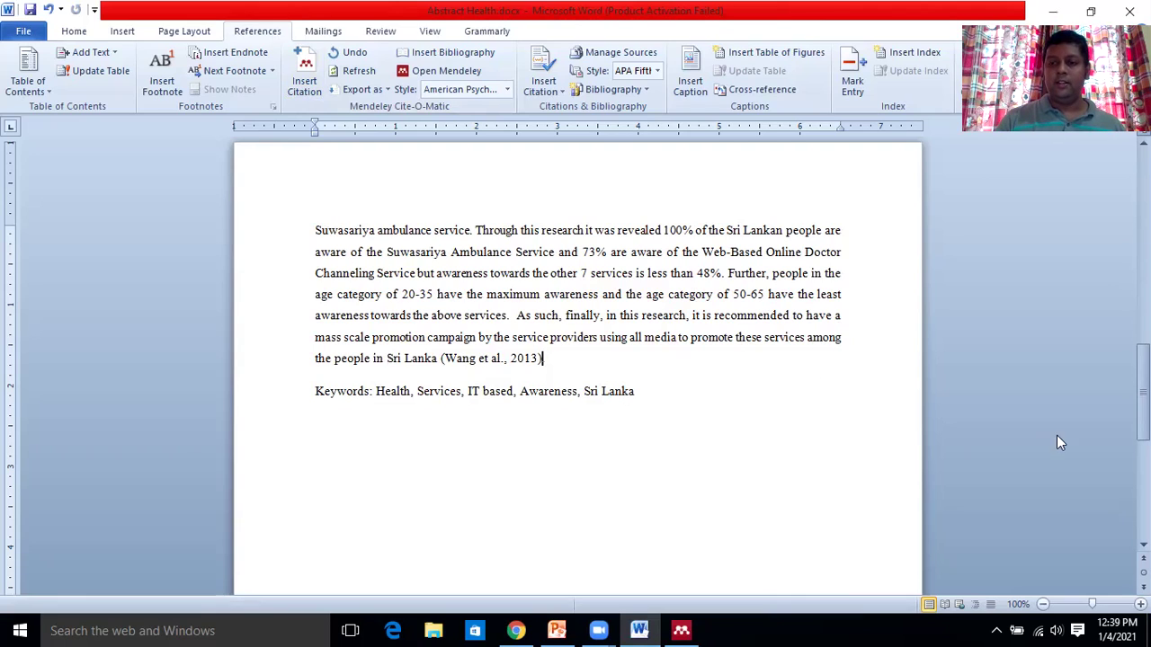
Add empty lines after the Keywords line until a blank page 3 begins.
click(1143, 386)
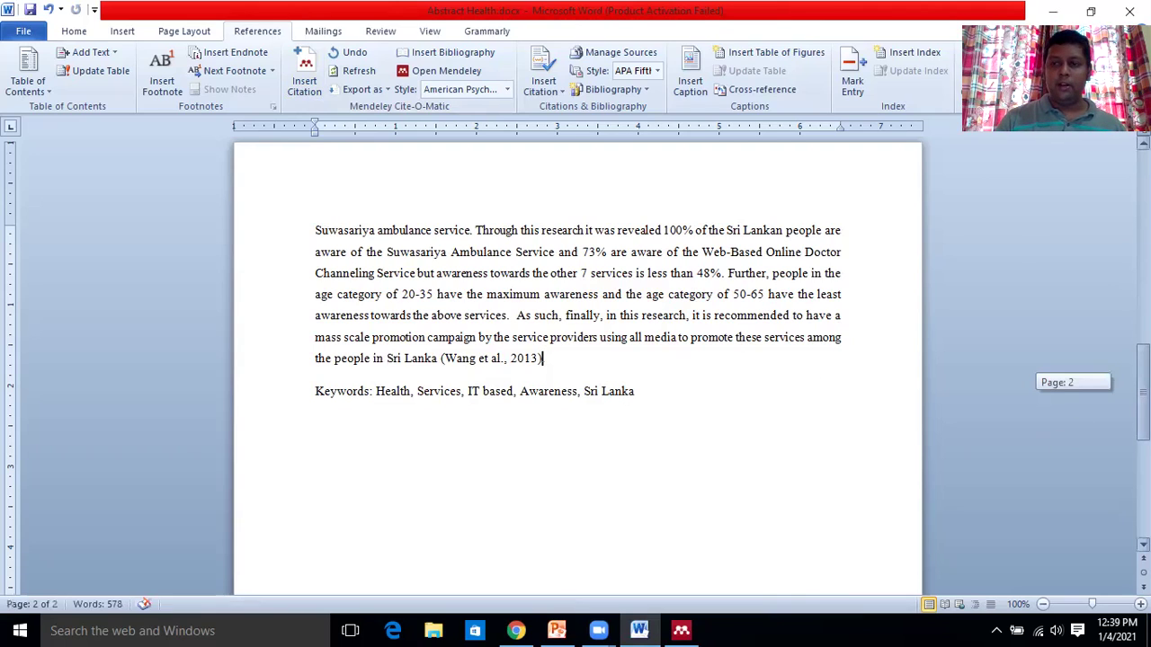
drag(1143, 386, 1143, 399)
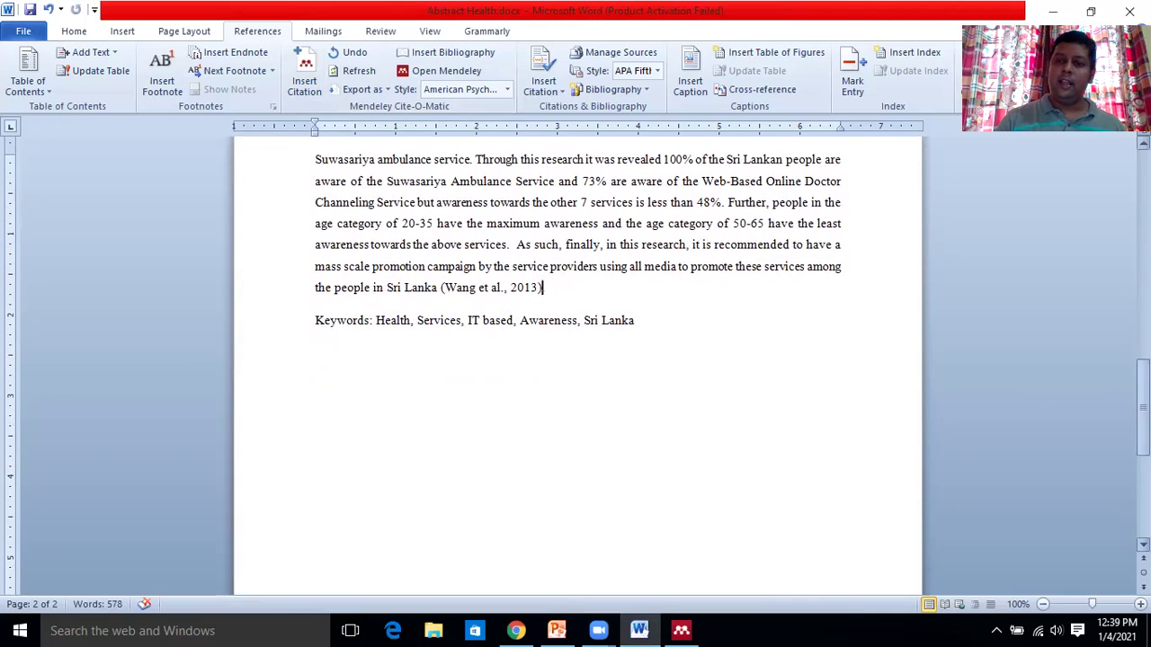
click(745, 329)
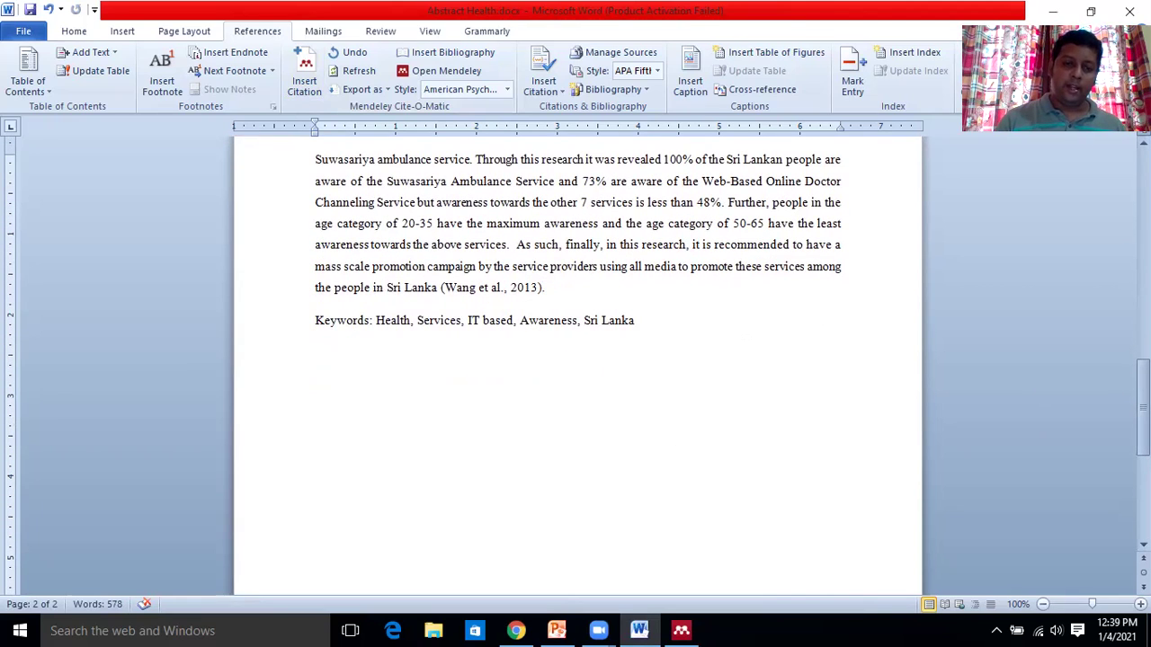
key(Return)
key(Return)
key(Return)
key(Return)
key(Return)
key(Return)
key(Return)
key(Return)
key(Return)
key(Return)
key(Return)
key(Return)
key(Return)
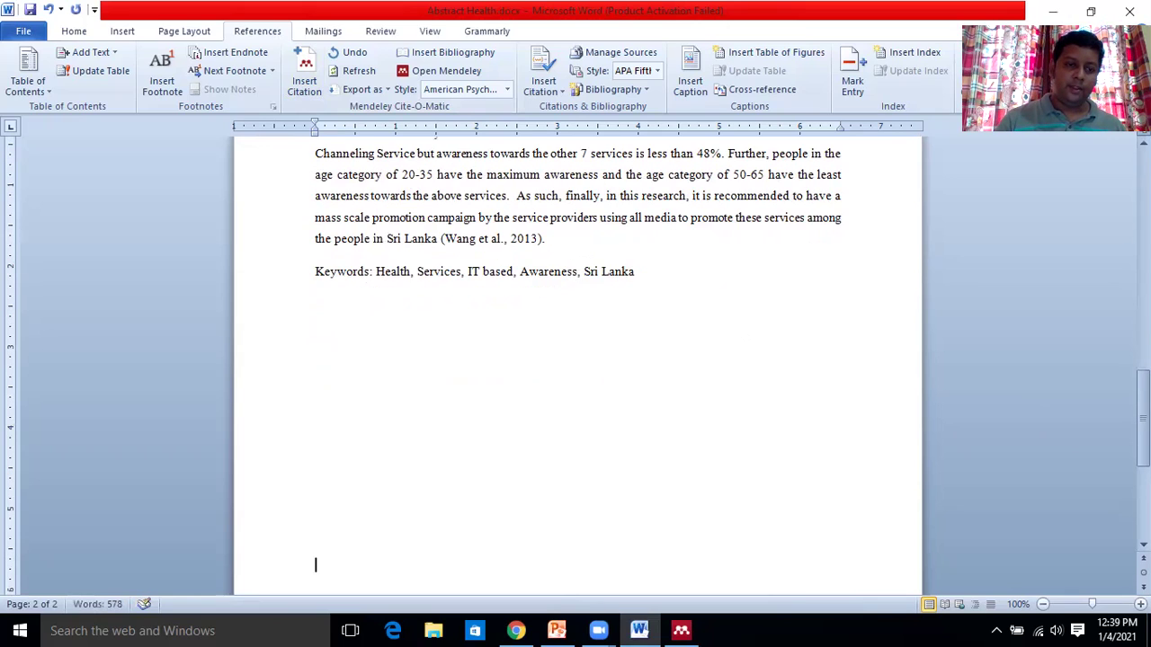
key(Return)
key(Return)
key(Return)
key(Return)
key(Return)
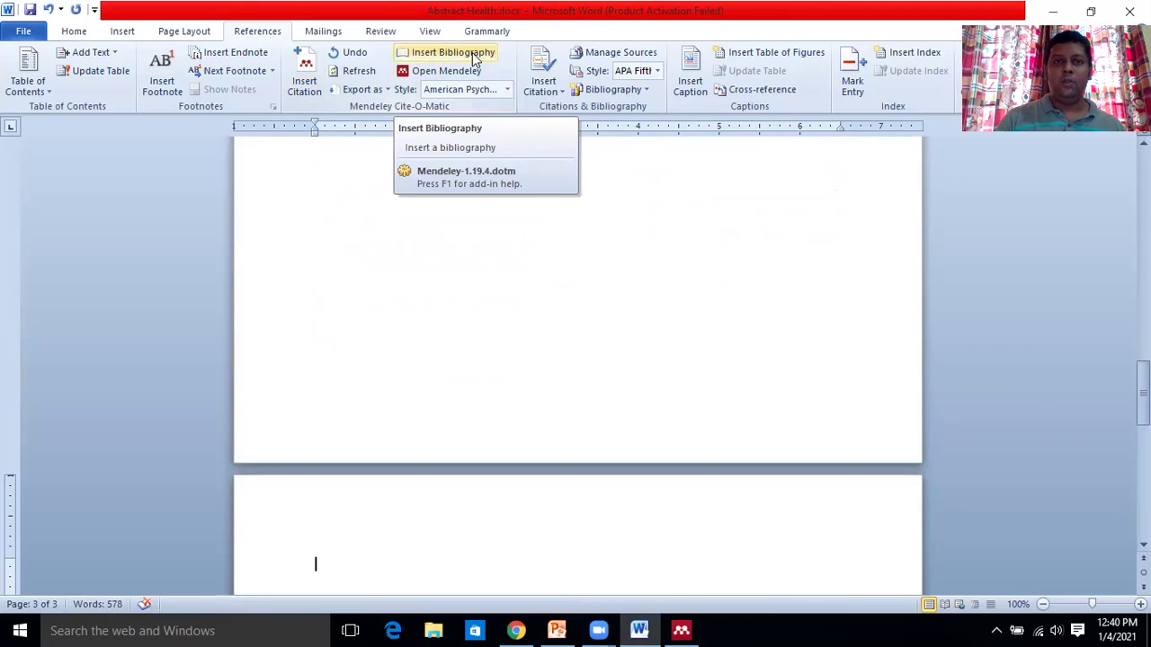
Insert the Mendeley APA bibliography listing Jayasekara & Schultz, Sriyalatha and Wang et al.
click(472, 52)
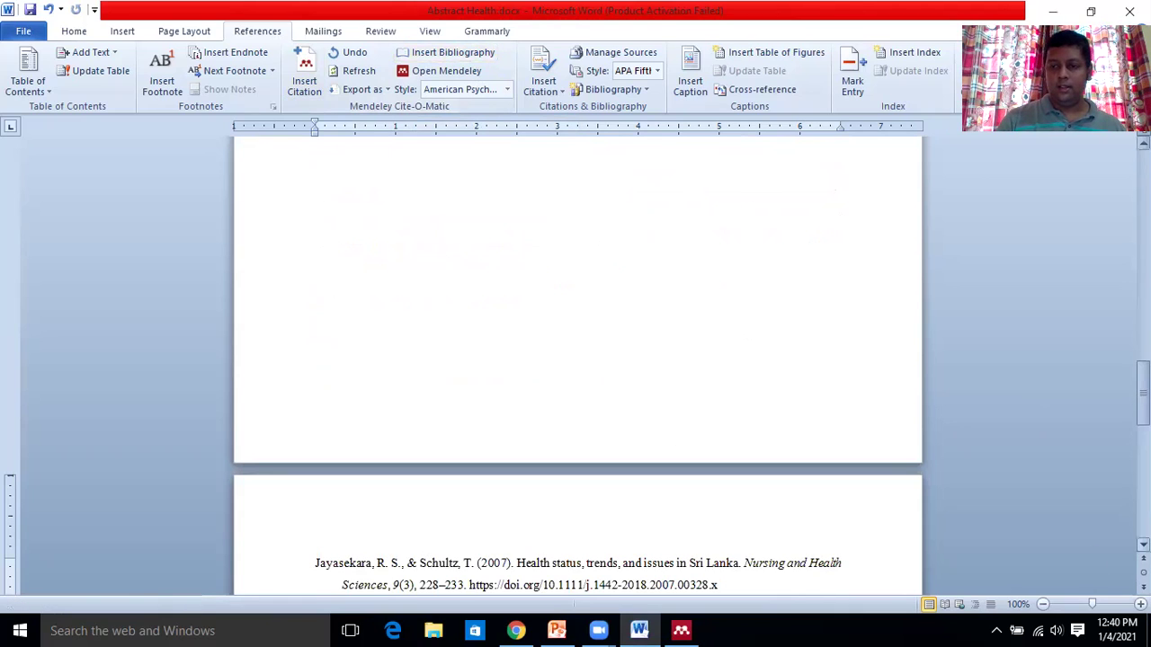
scroll(763, 483, down, 3)
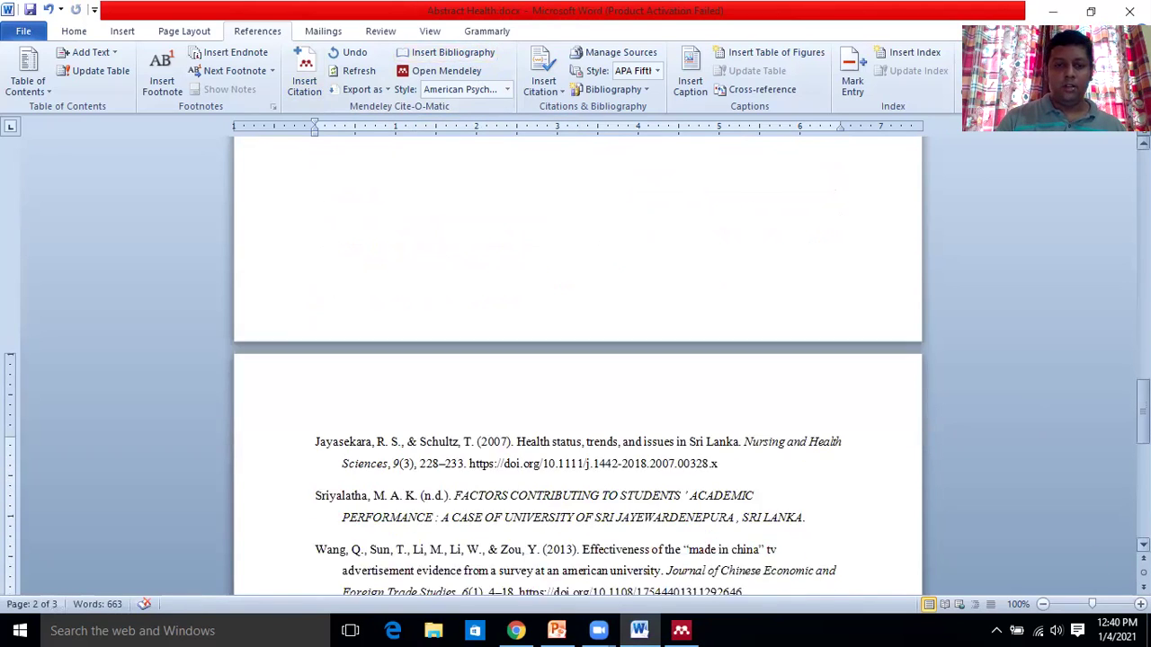
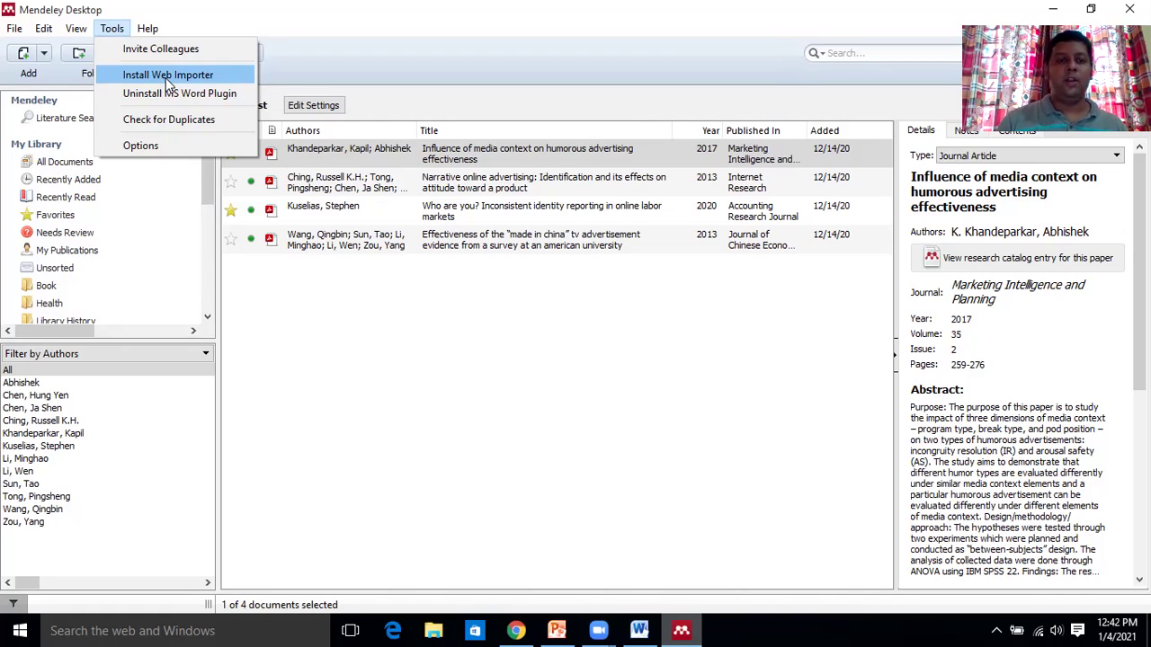
Switch from Mendeley Desktop over to the PowerPoint slide presentation.
click(557, 629)
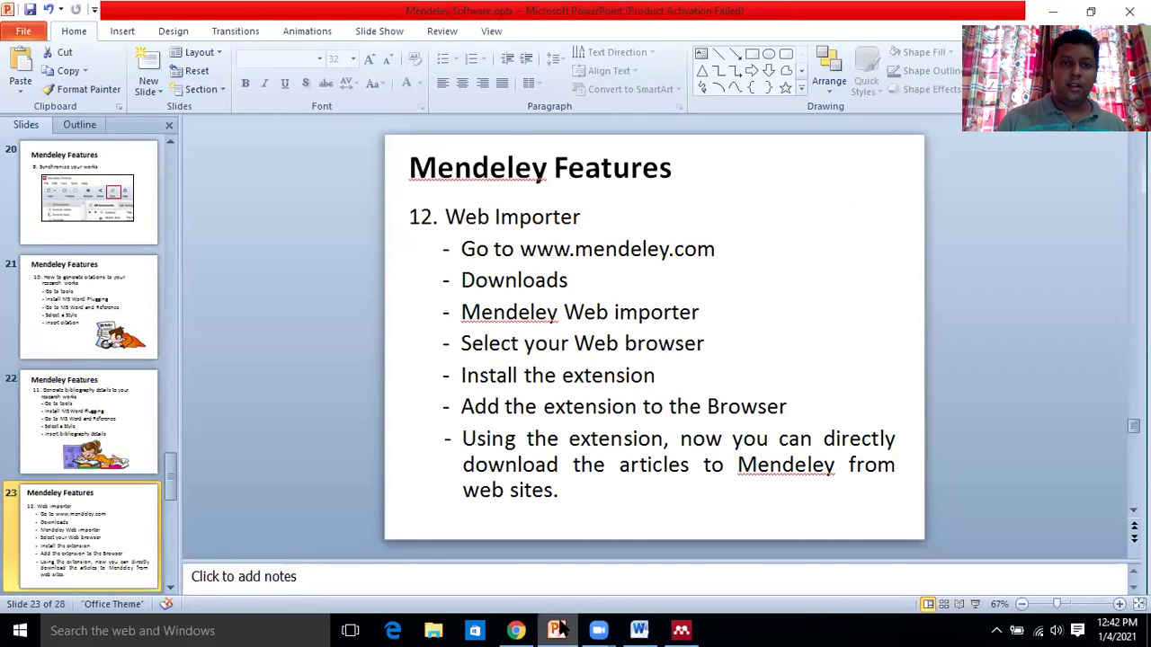
Settle on the 'Join to a Research Network' slide, then bring up the Mendeley website in Chrome.
key(Down)
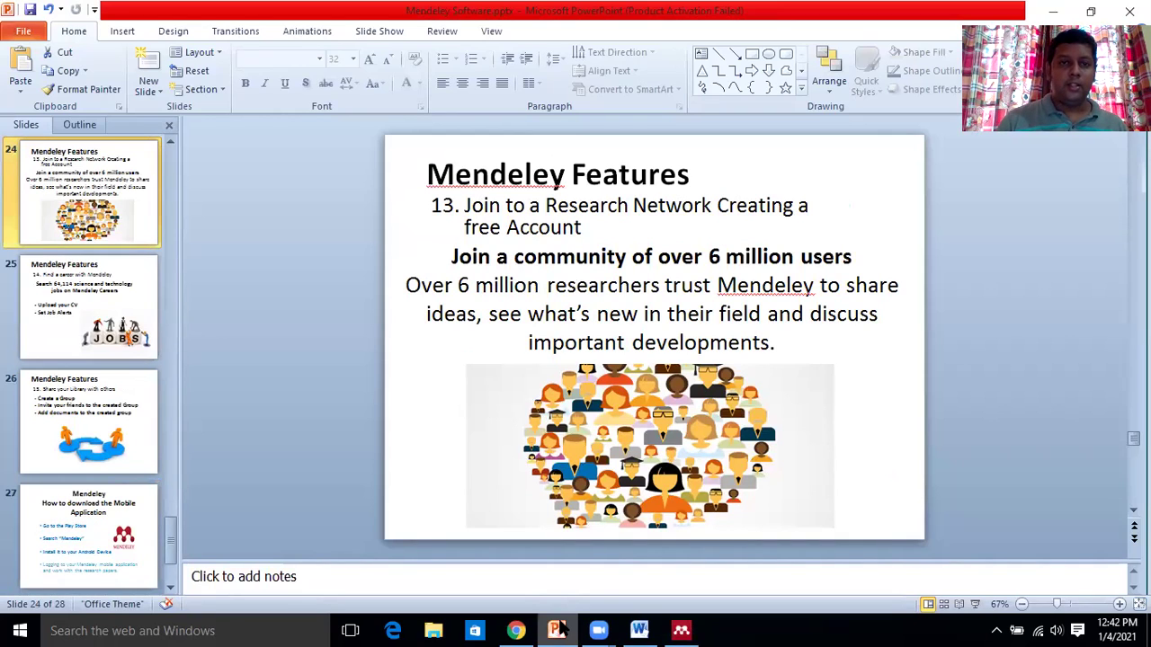
key(Up)
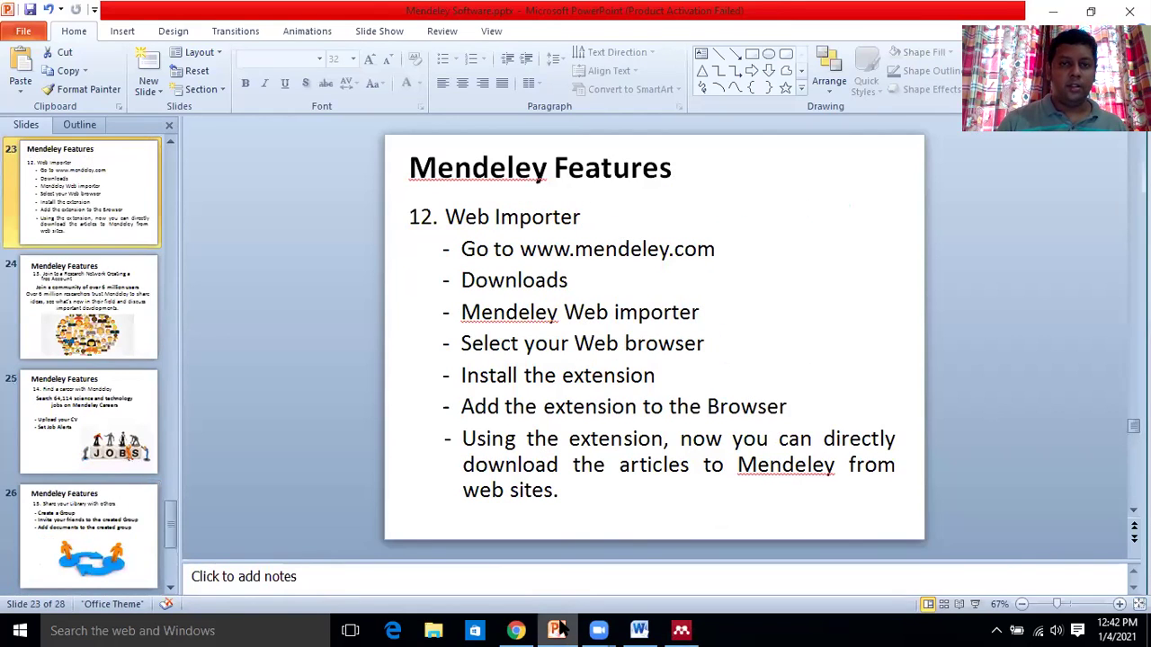
key(Down)
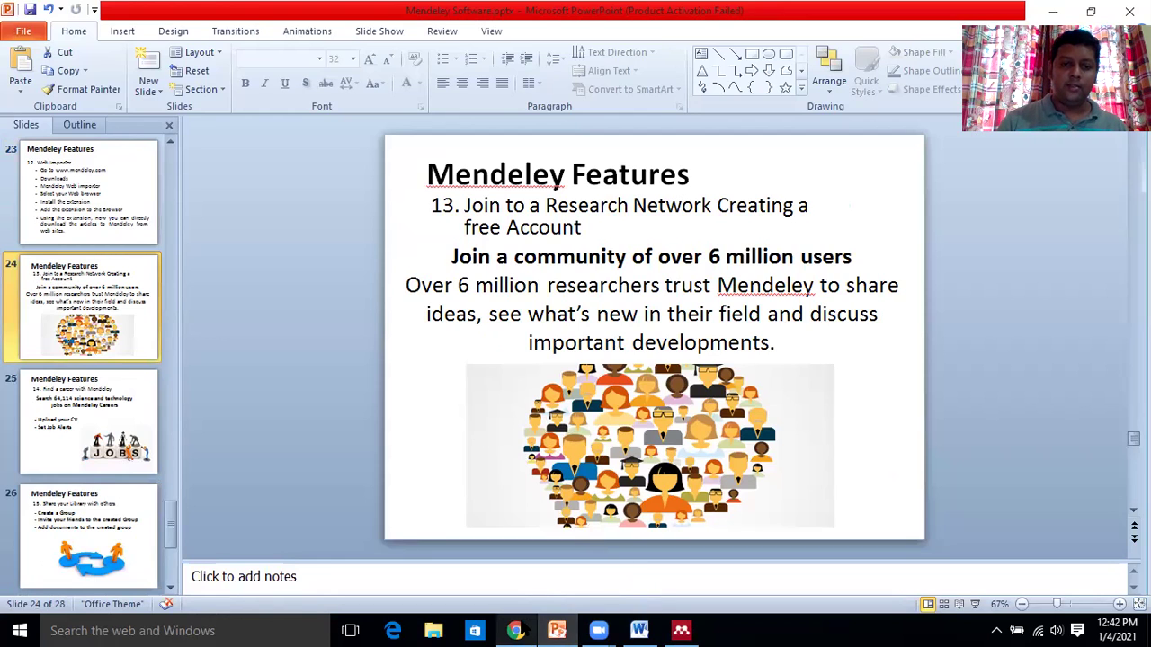
click(515, 630)
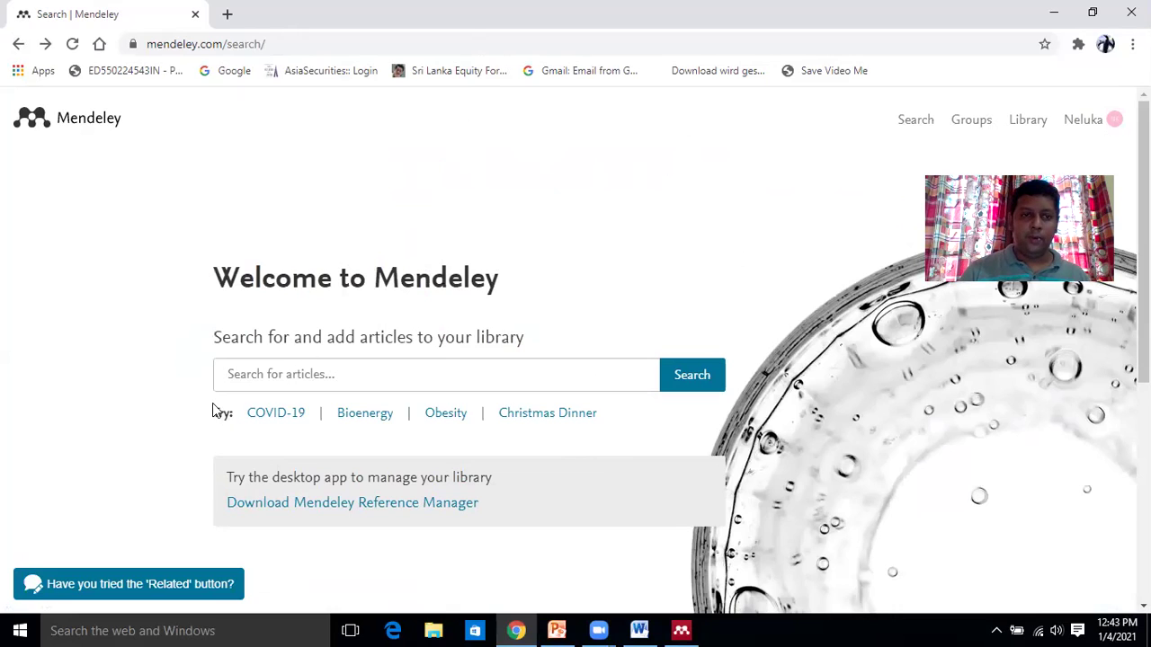
Search Mendeley's articles for 'Cyber Crimes'.
click(261, 382)
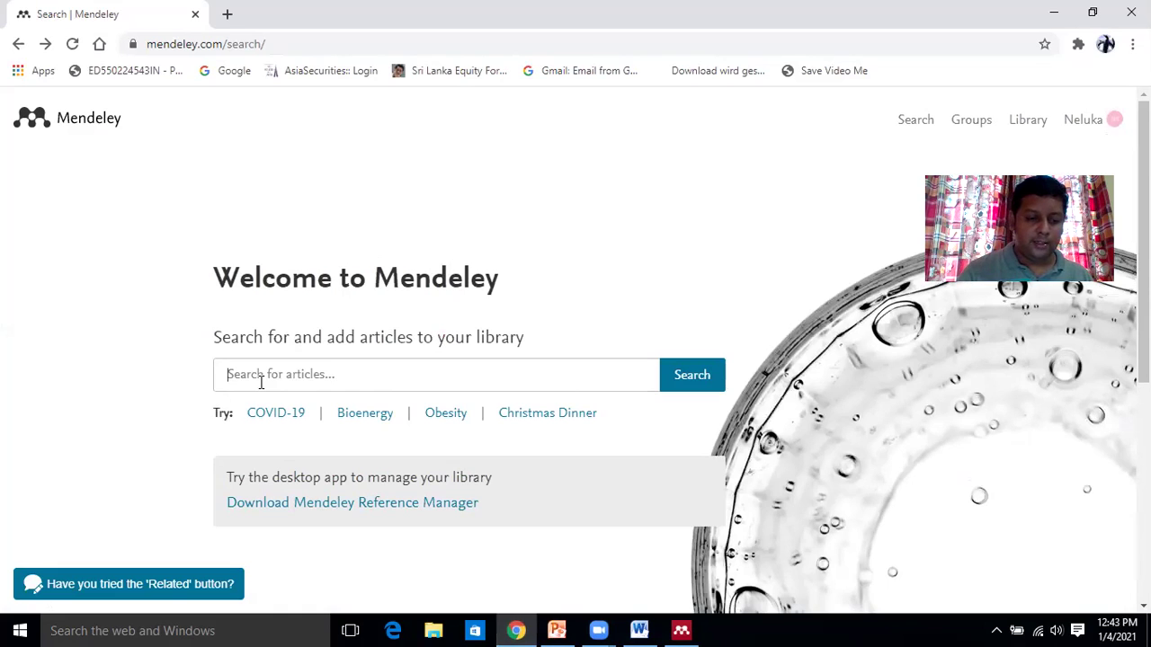
text(q)
text(yber)
text( Crimes)
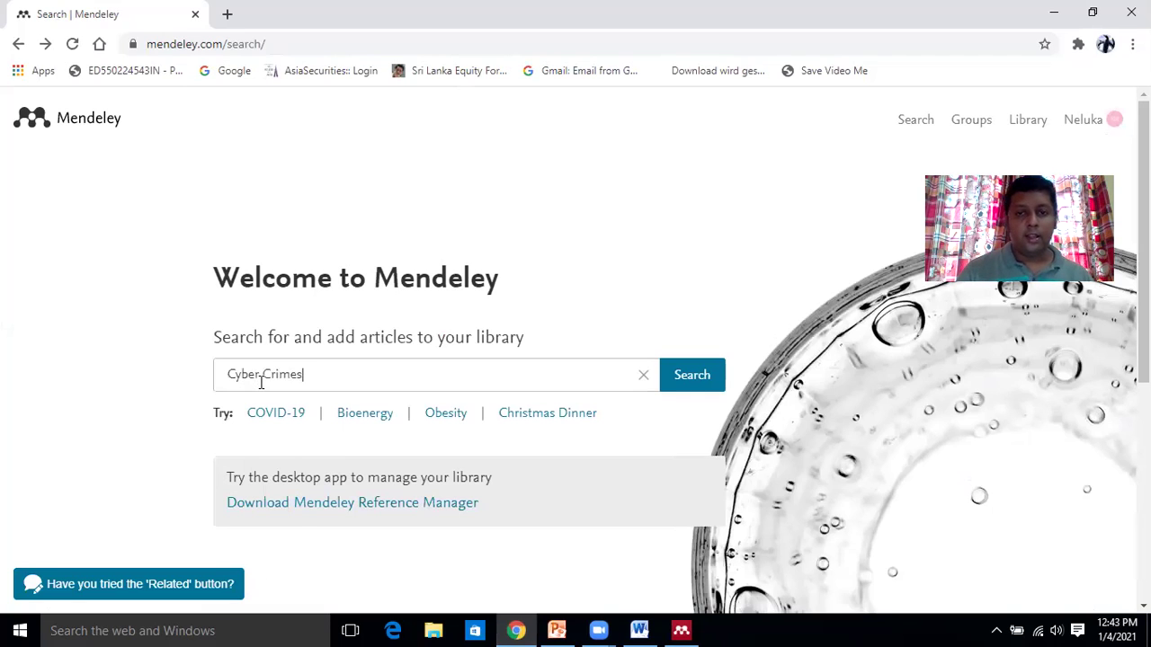
click(678, 381)
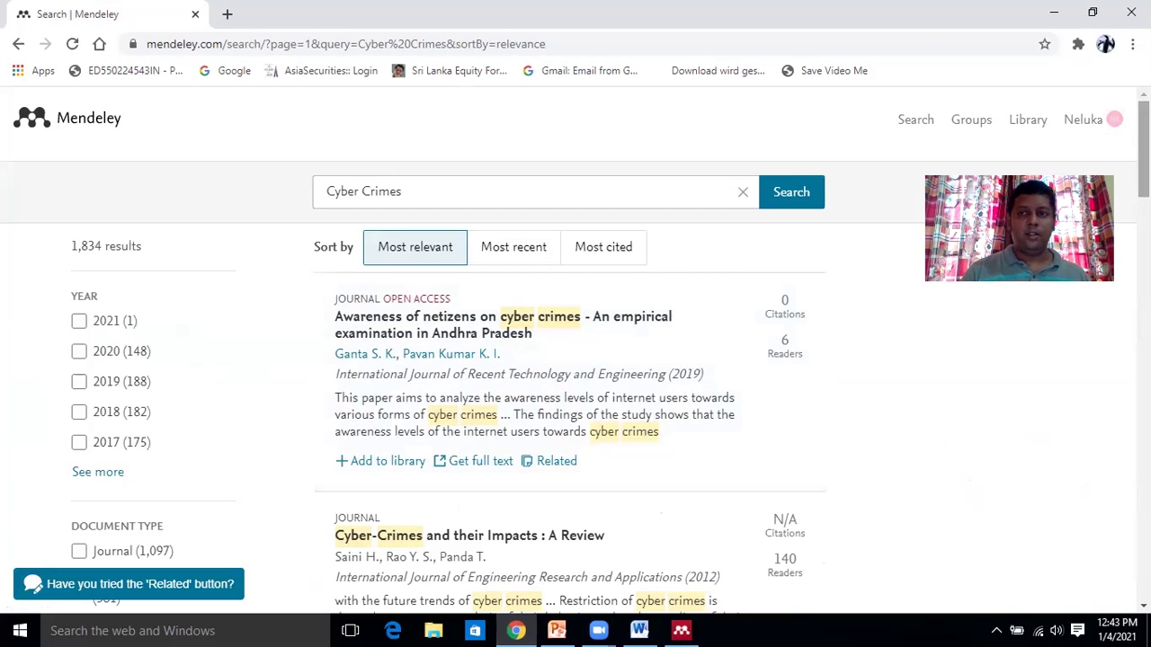
Scroll through the 1,834 Cyber Crimes results, then return to PowerPoint.
scroll(576, 354, down, 1)
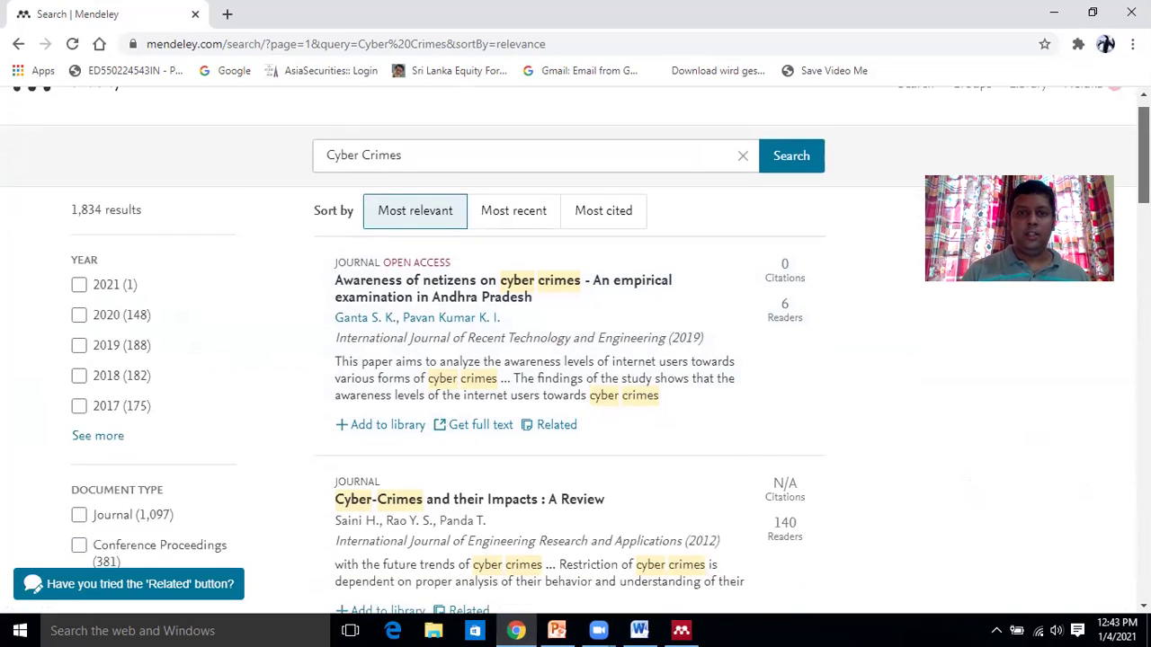
scroll(672, 308, up, 1)
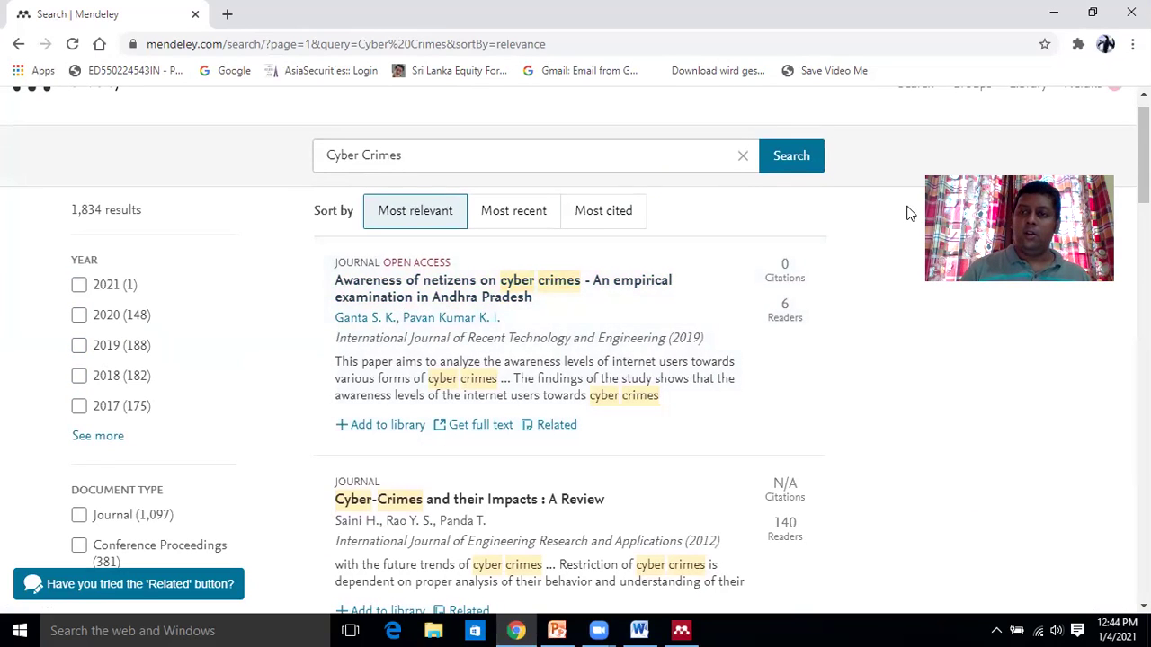
drag(1143, 155, 1143, 184)
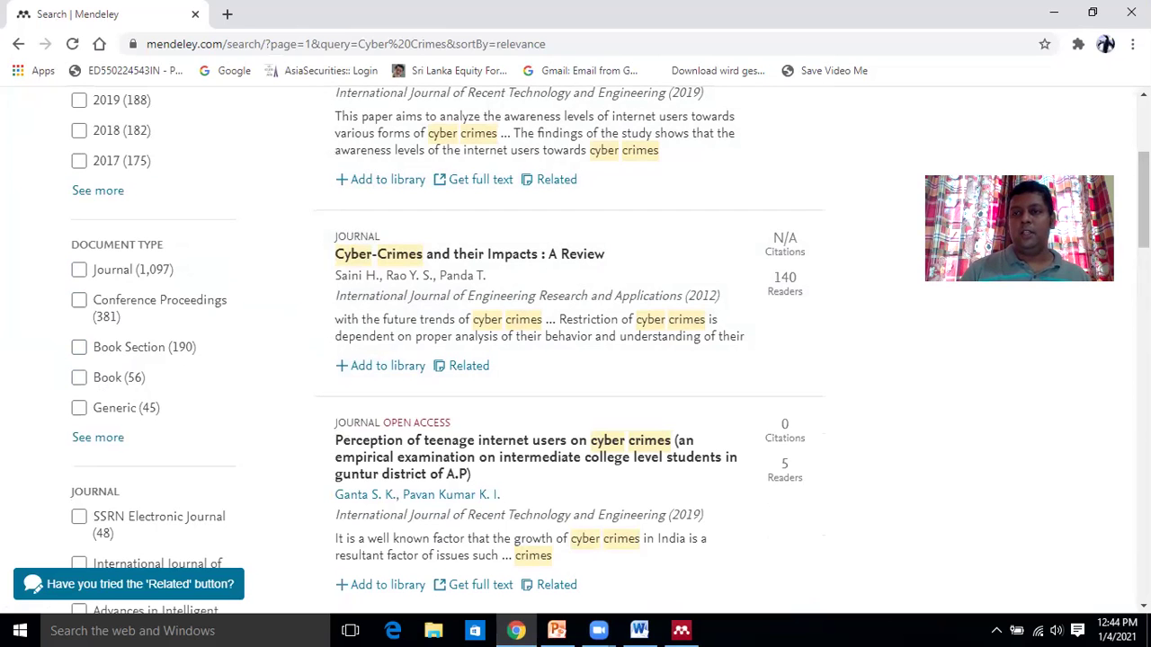
scroll(576, 351, up, 3)
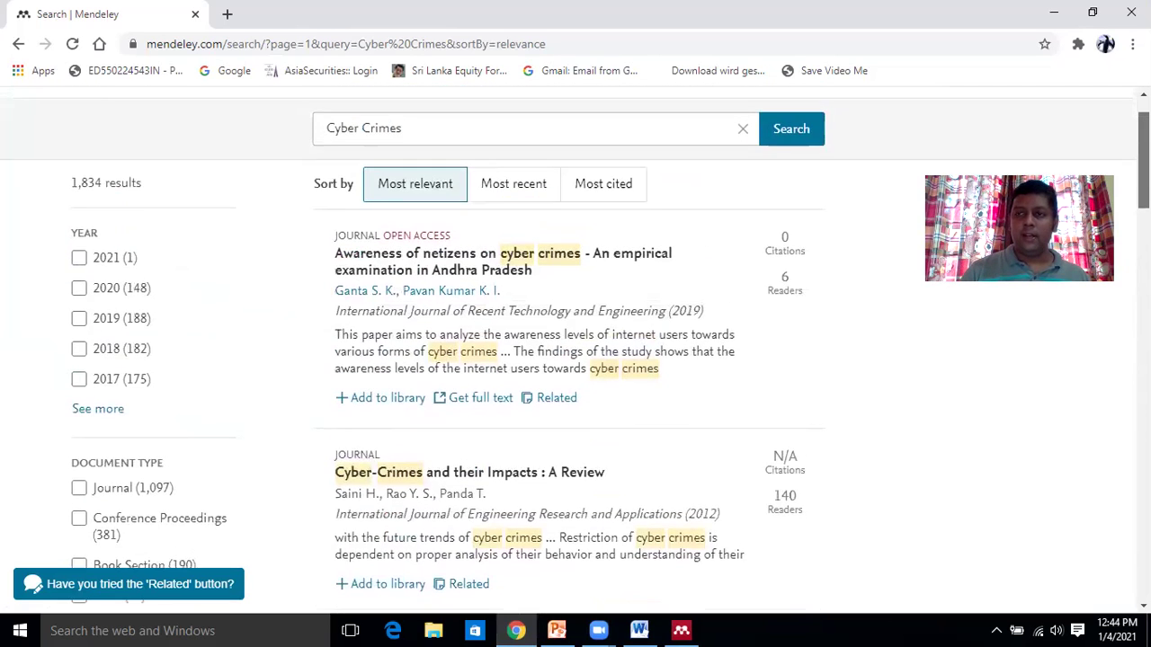
scroll(575, 351, up, 1)
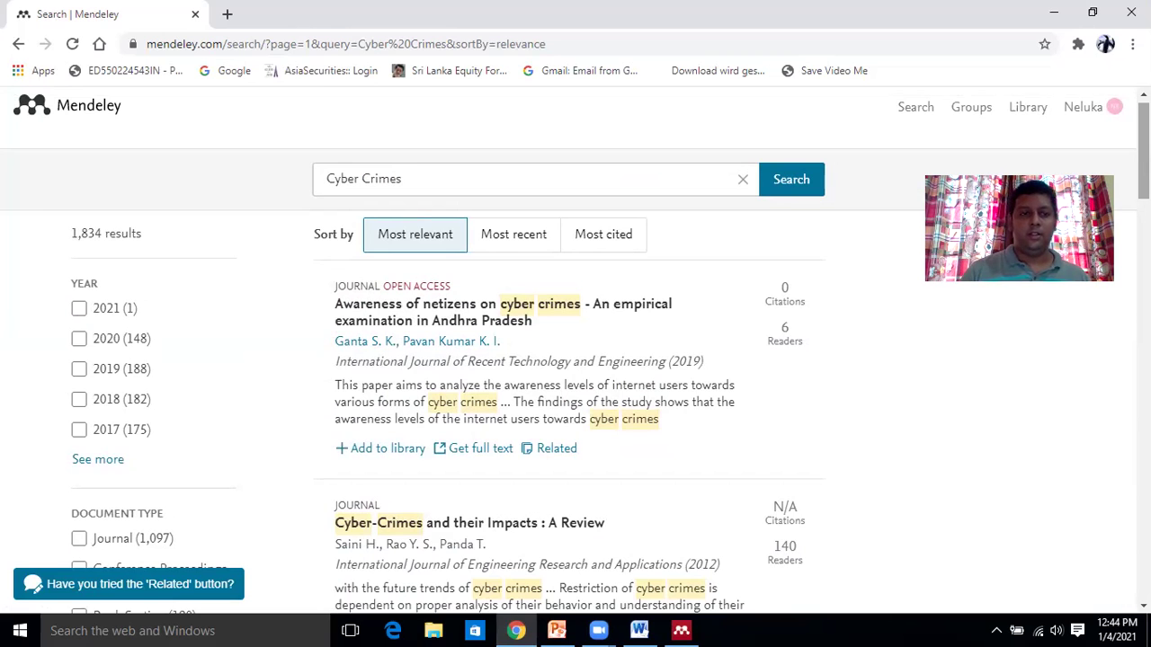
click(556, 631)
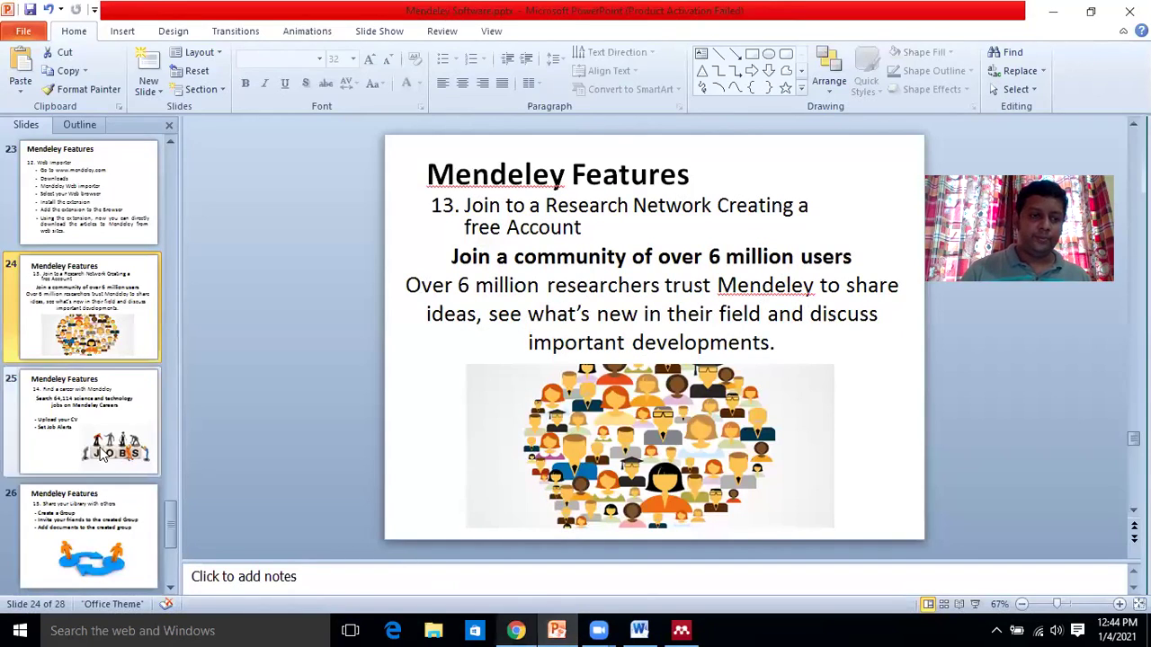
Show slide 25, 'Find a career with Mendeley', then return to the Cyber Crimes results.
click(86, 398)
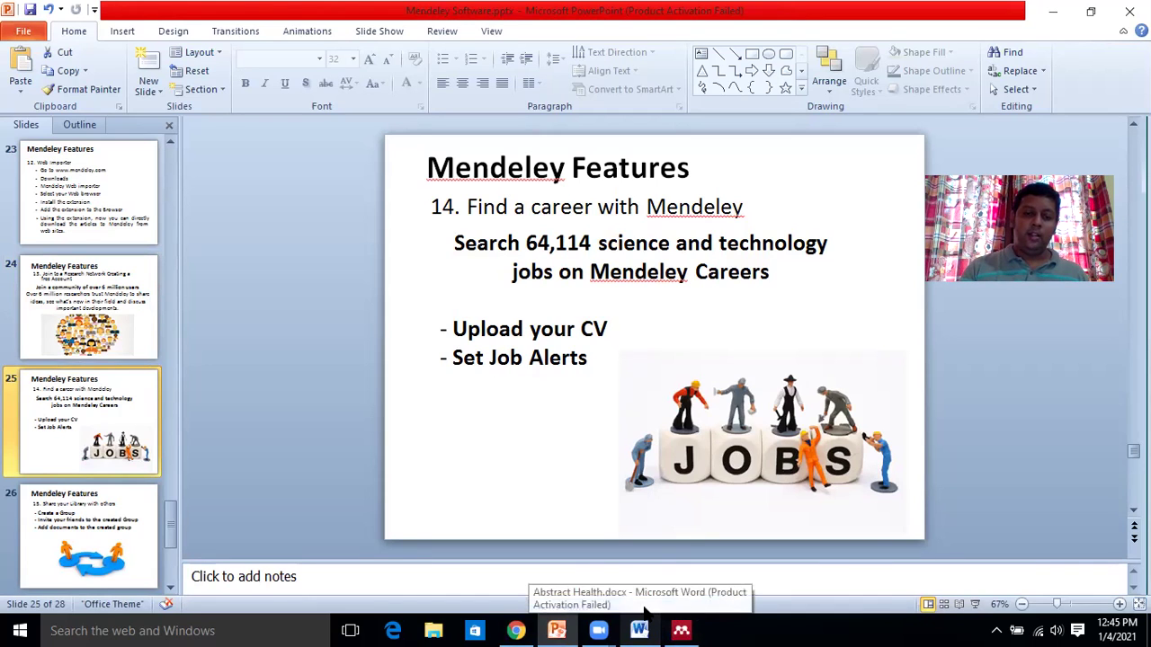
click(515, 631)
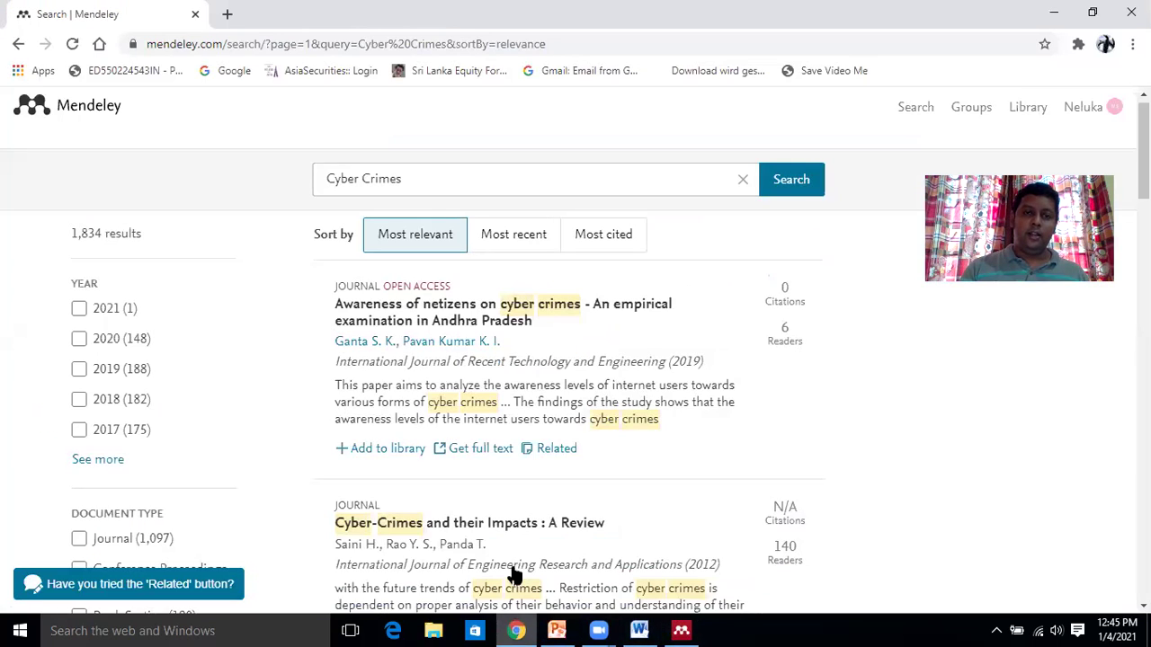
Go back to the Mendeley search page and follow its footer Careers link.
click(18, 45)
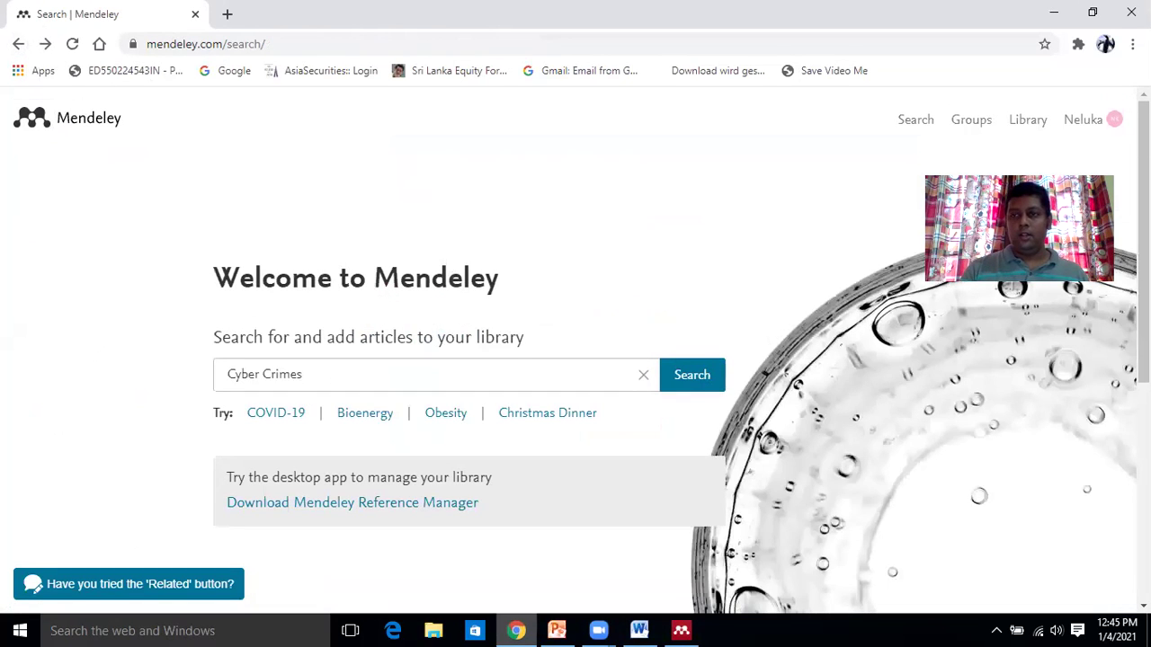
scroll(575, 350, down, 3)
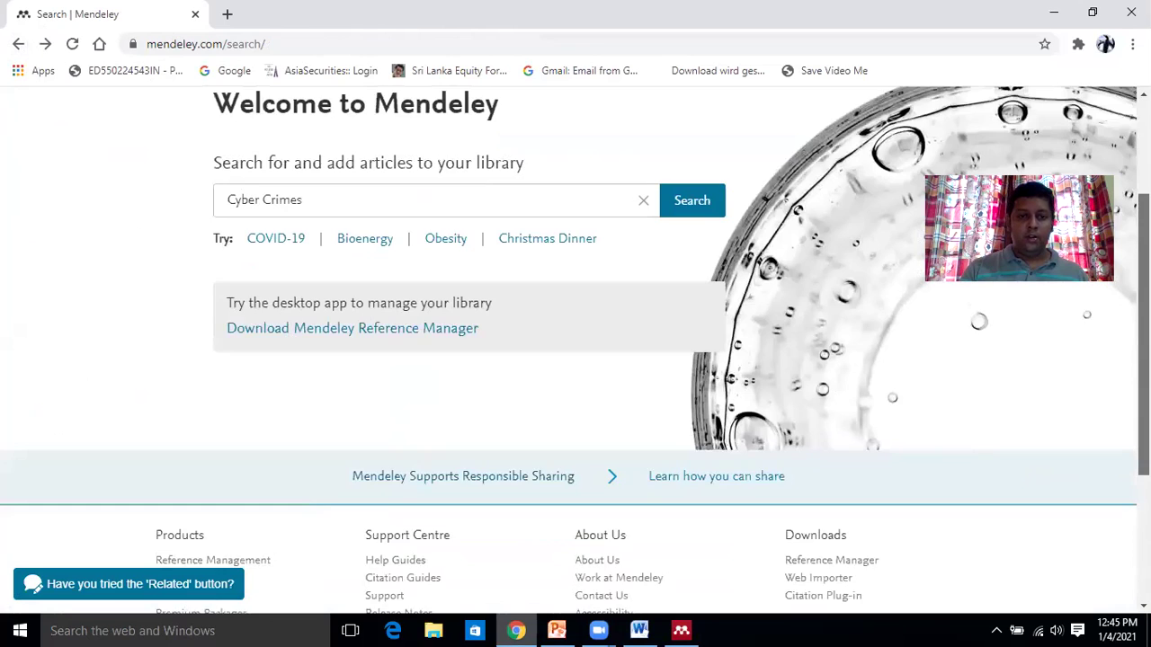
scroll(575, 351, down, 2)
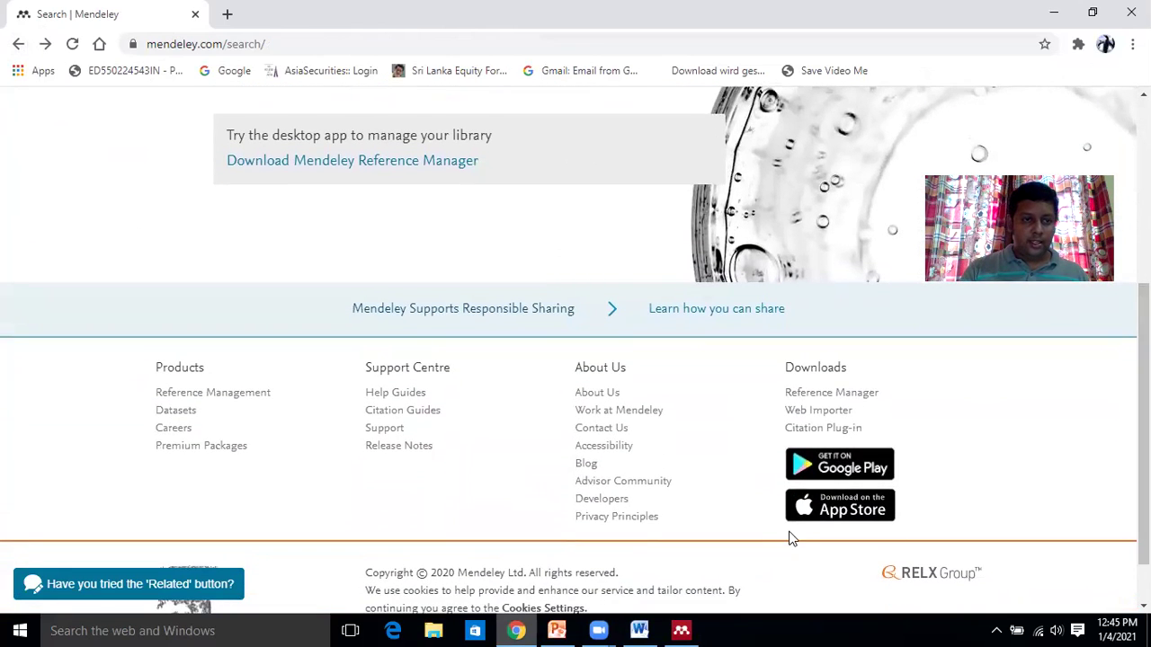
click(183, 433)
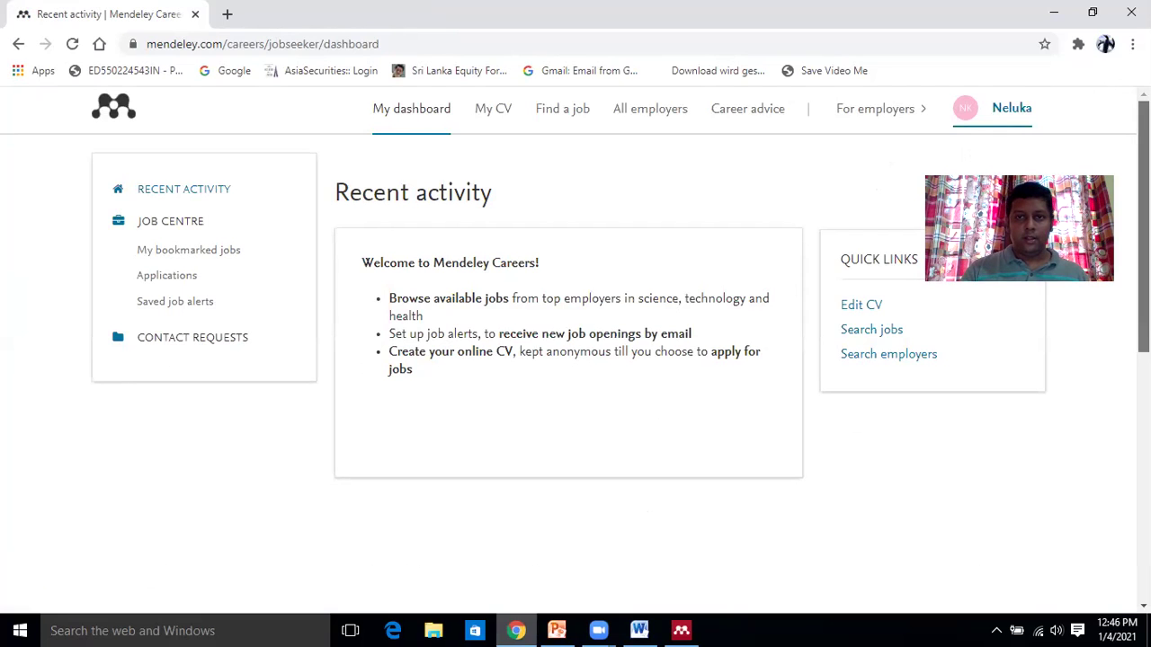
Scroll through the Careers dashboard's Recent activity panel, job centre links and quick links.
scroll(576, 350, down, 2)
scroll(912, 422, up, 2)
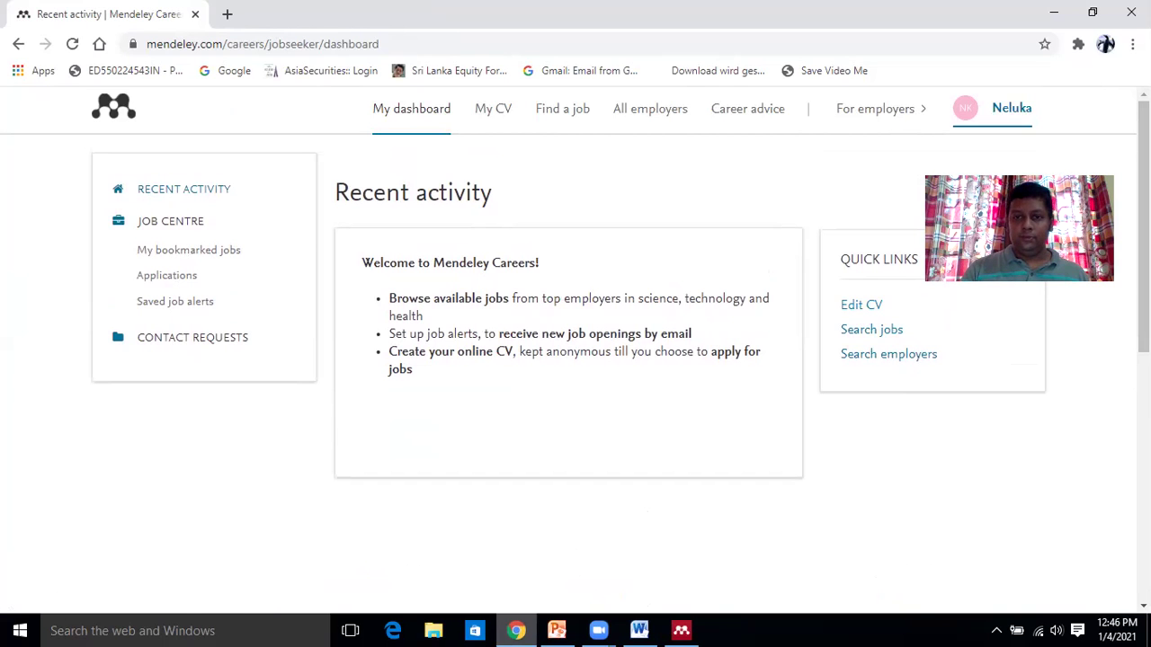
scroll(969, 171, down, 3)
scroll(575, 341, down, 2)
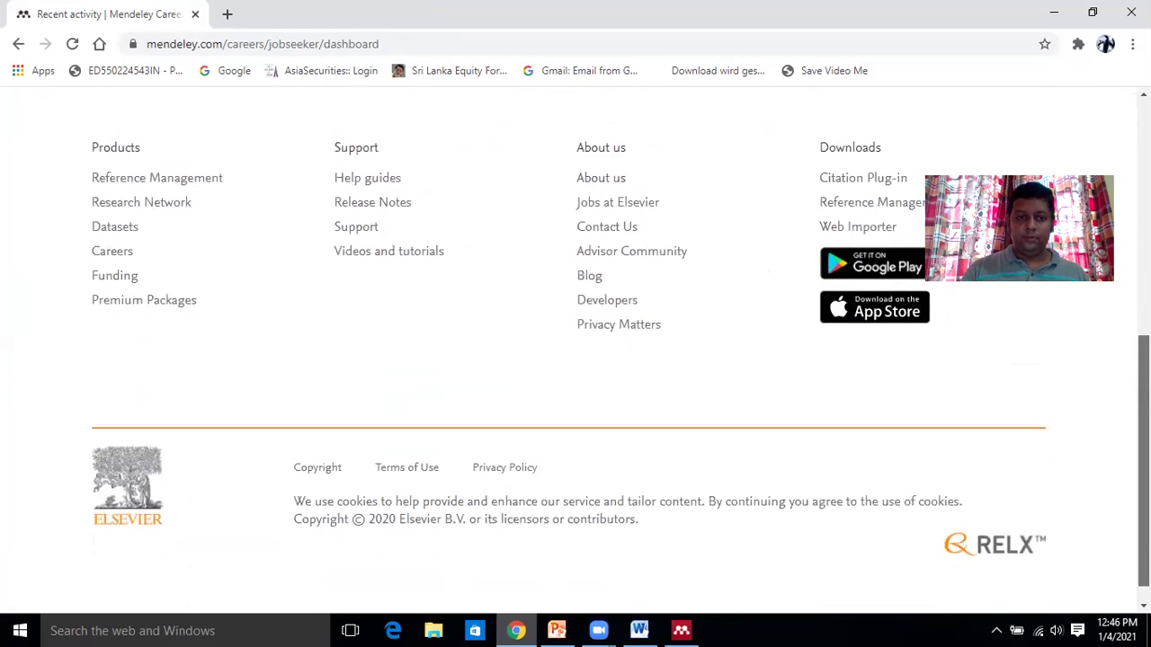
scroll(575, 341, up, 3)
scroll(575, 351, up, 2)
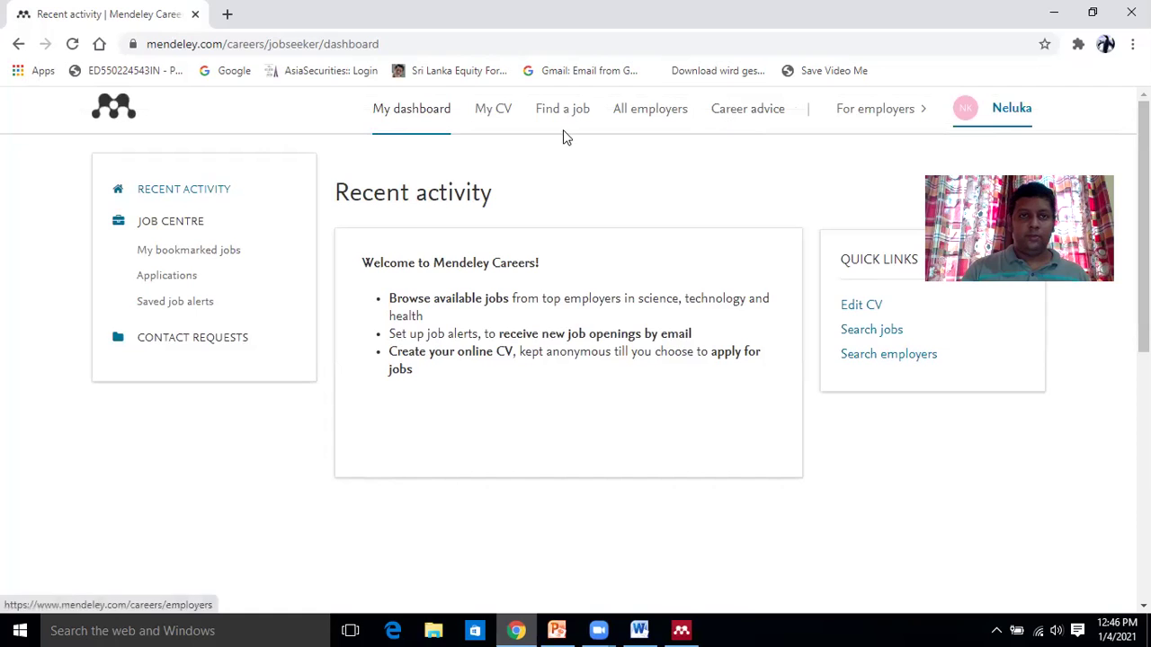
Open My CV and scroll through the 14% complete CV's empty sections.
click(494, 122)
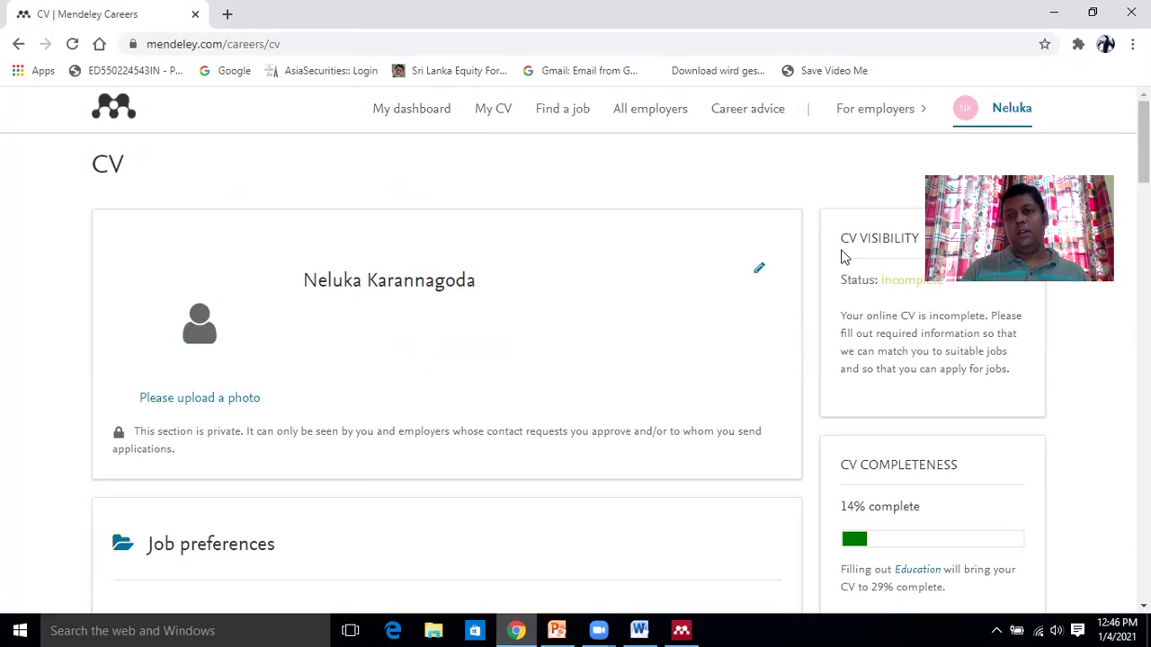
scroll(575, 354, down, 3)
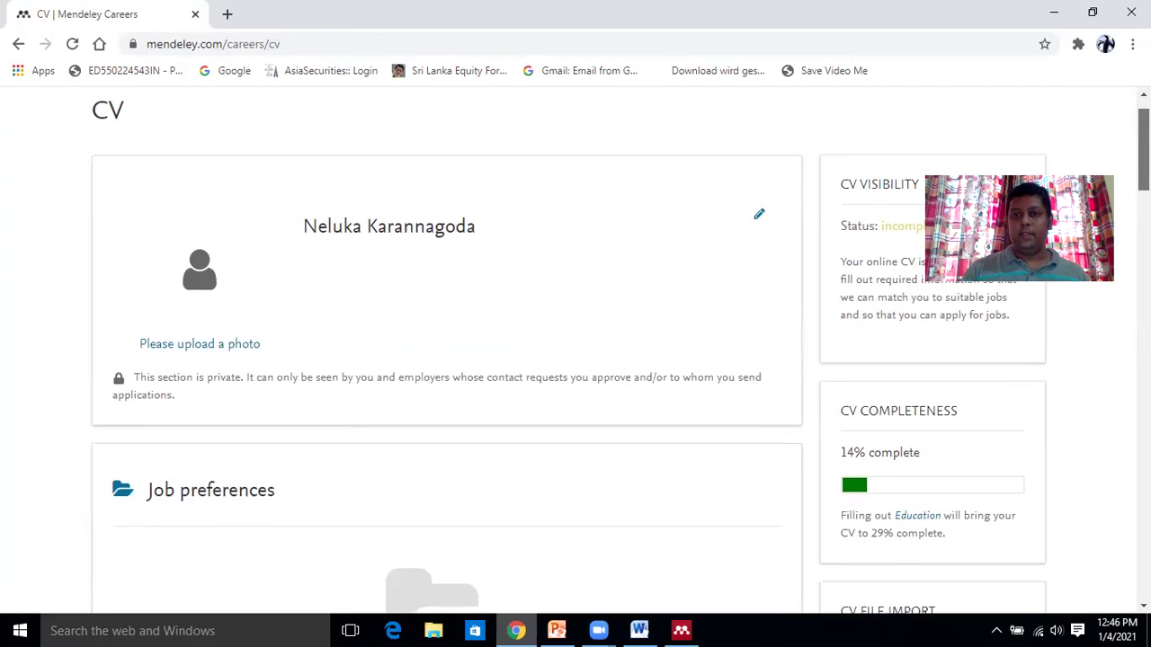
scroll(575, 354, down, 3)
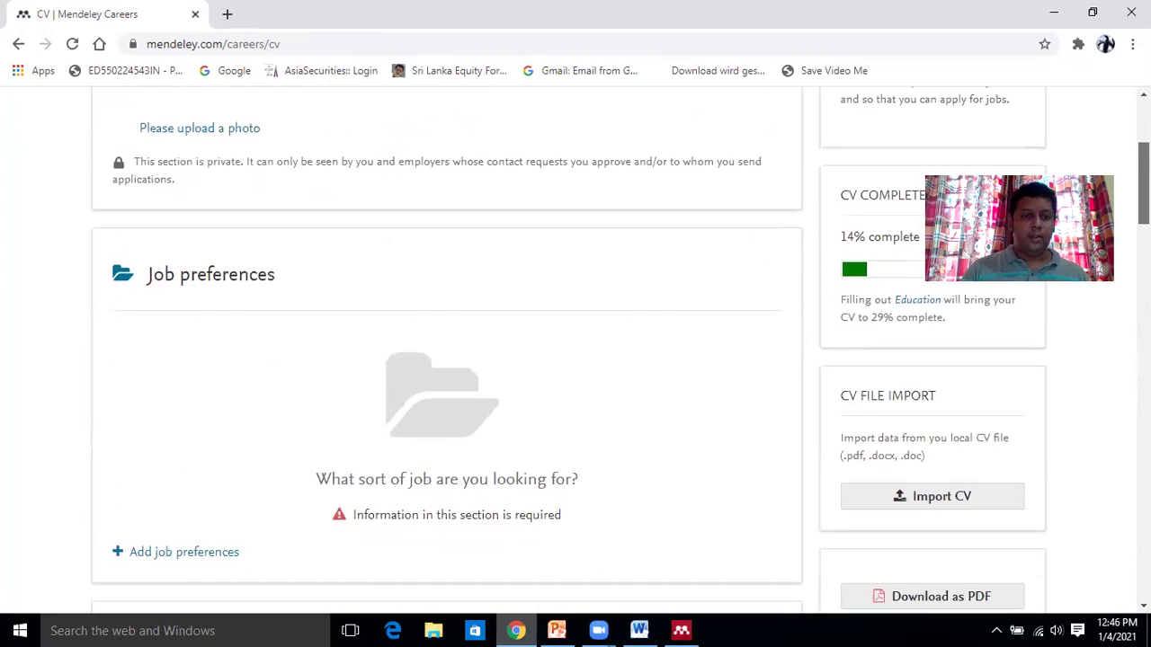
scroll(575, 354, down, 5)
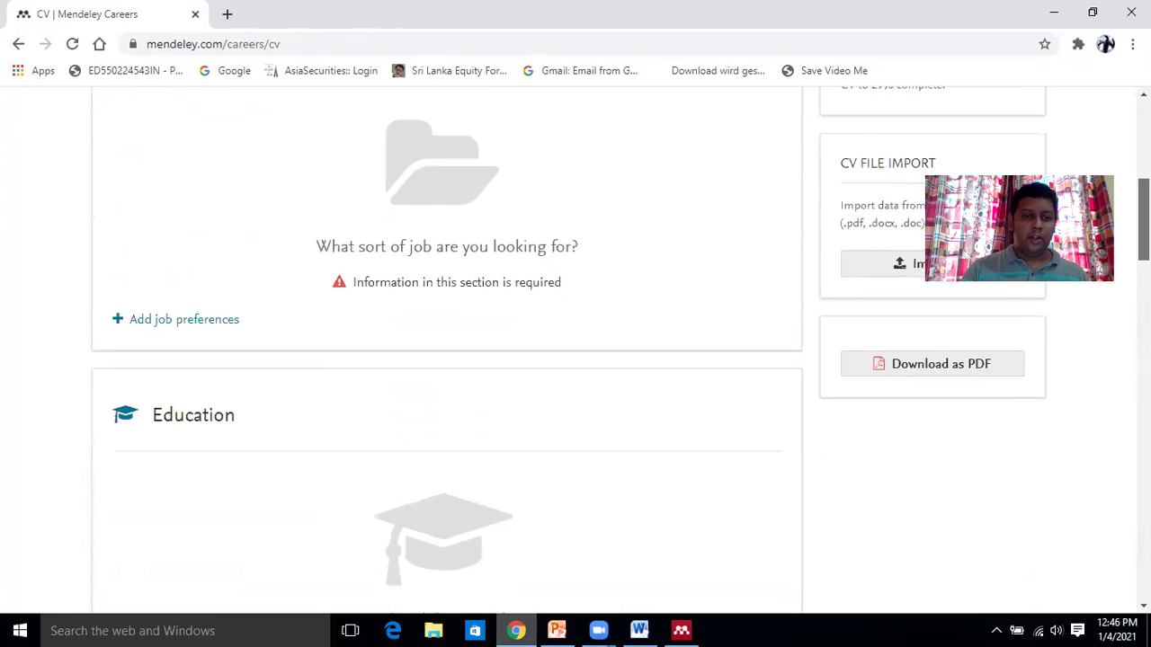
scroll(575, 354, down, 5)
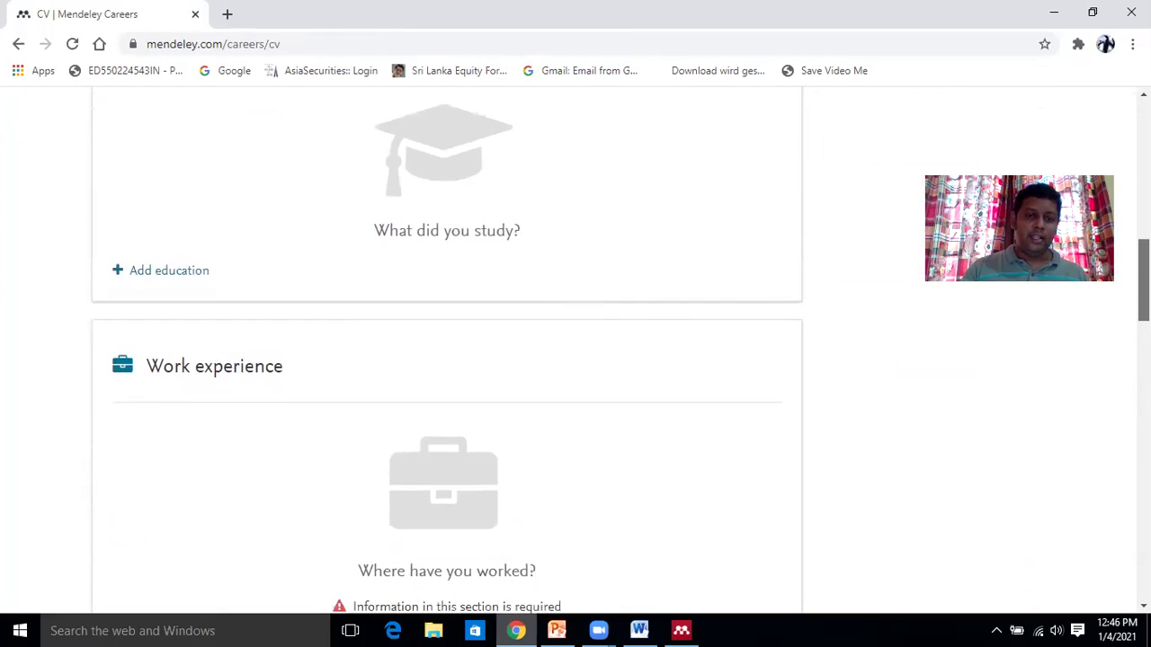
scroll(576, 354, down, 6)
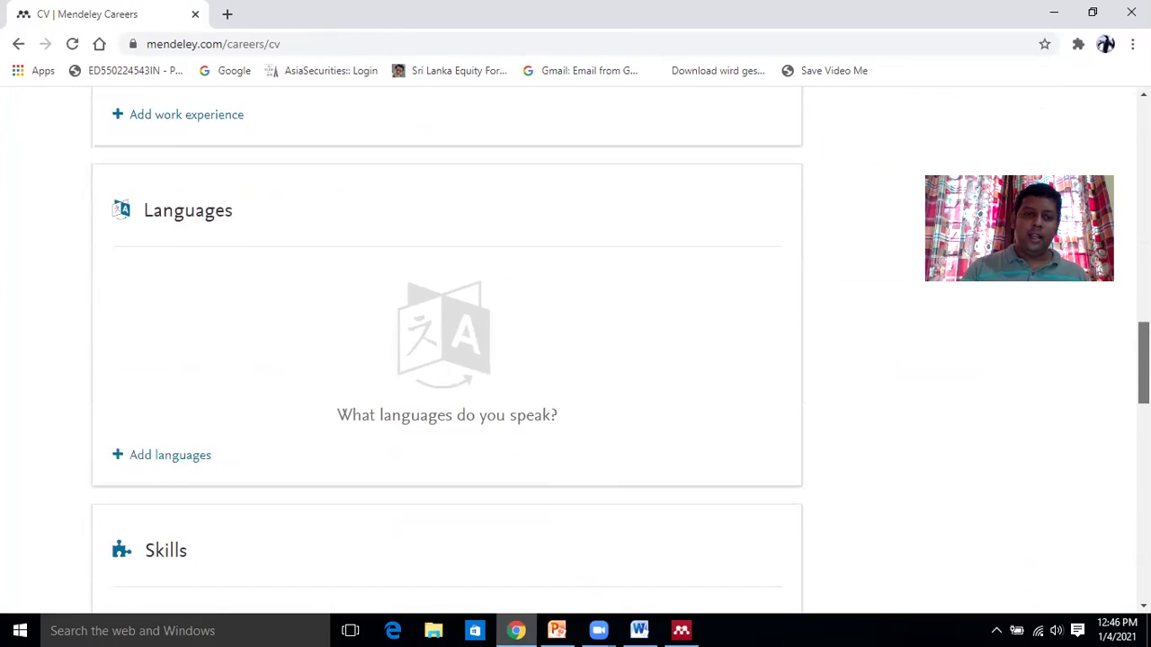
scroll(575, 354, down, 5)
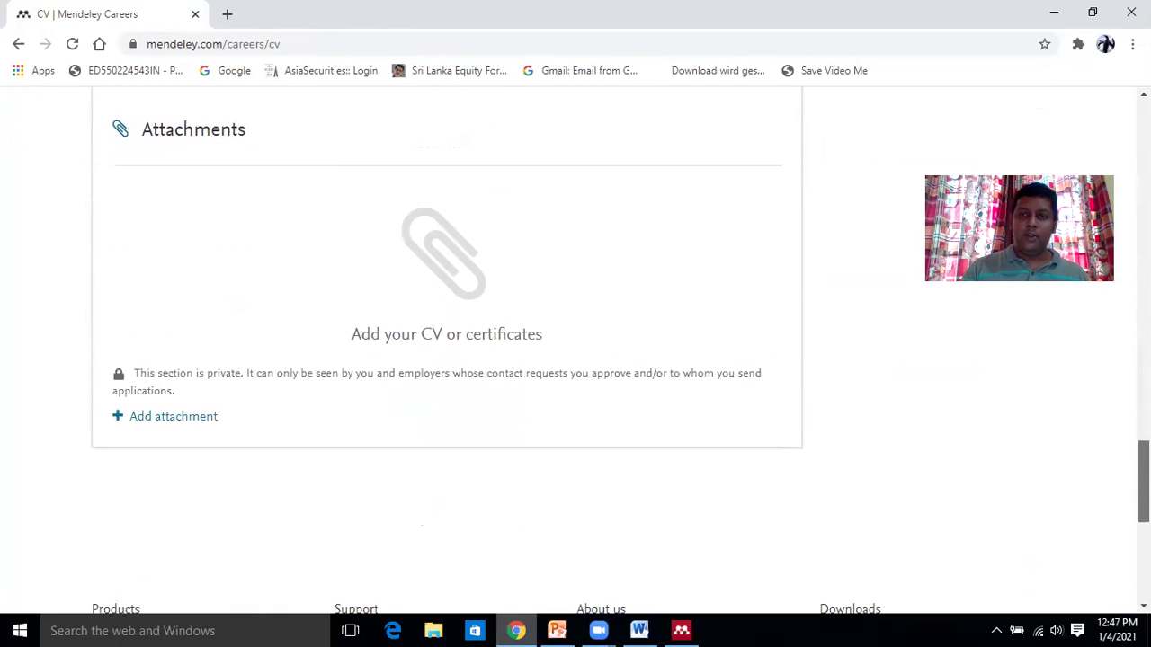
scroll(576, 354, up, 15)
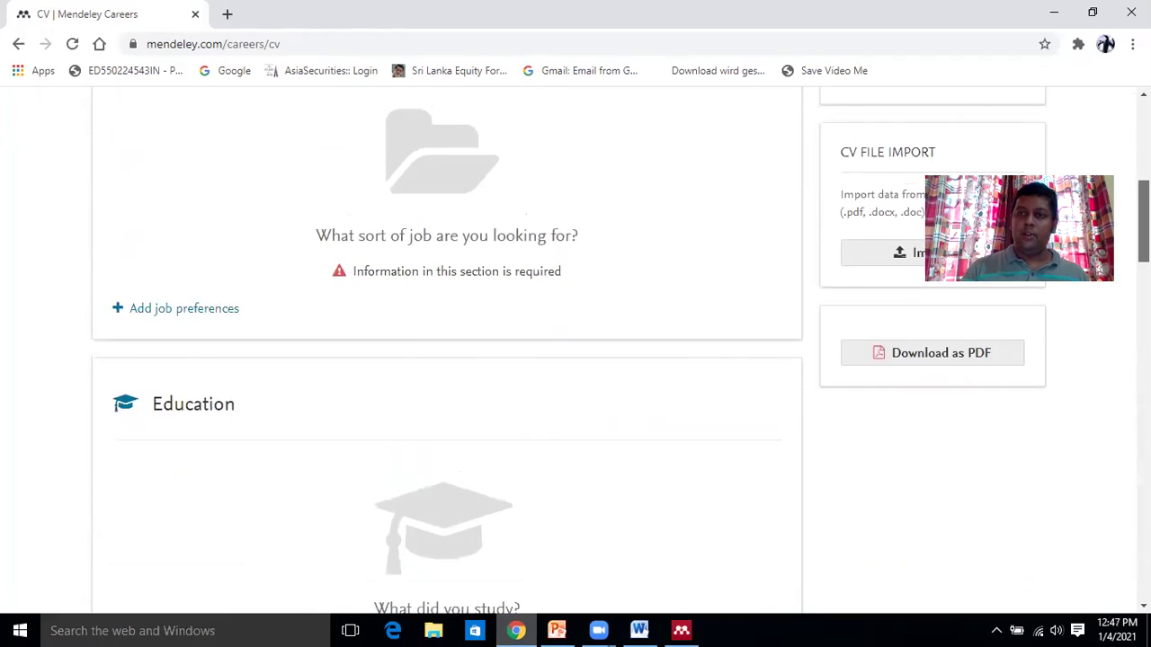
scroll(576, 354, up, 5)
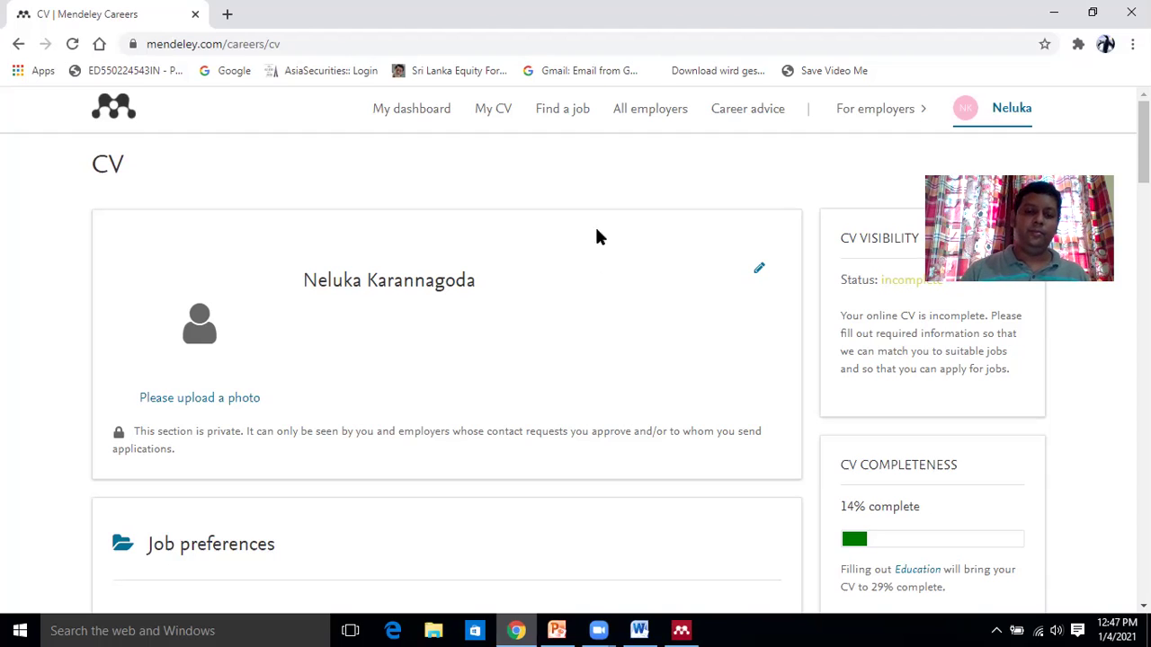
Back in PowerPoint, show slide 26, 'Share your Library with others'.
click(556, 625)
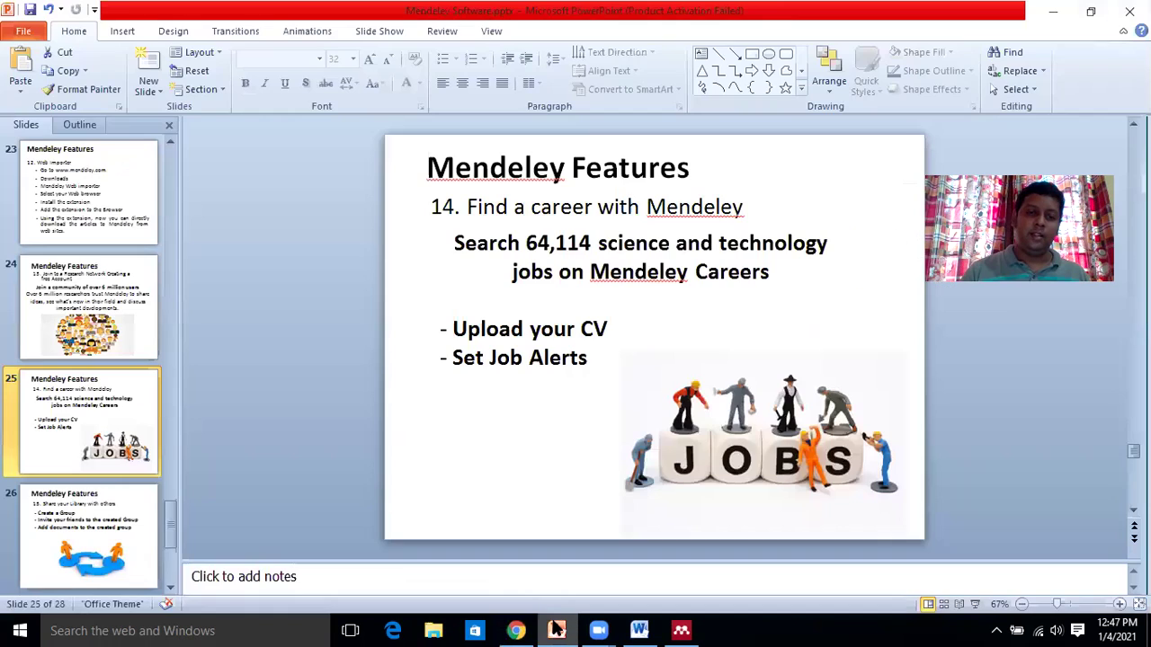
click(105, 509)
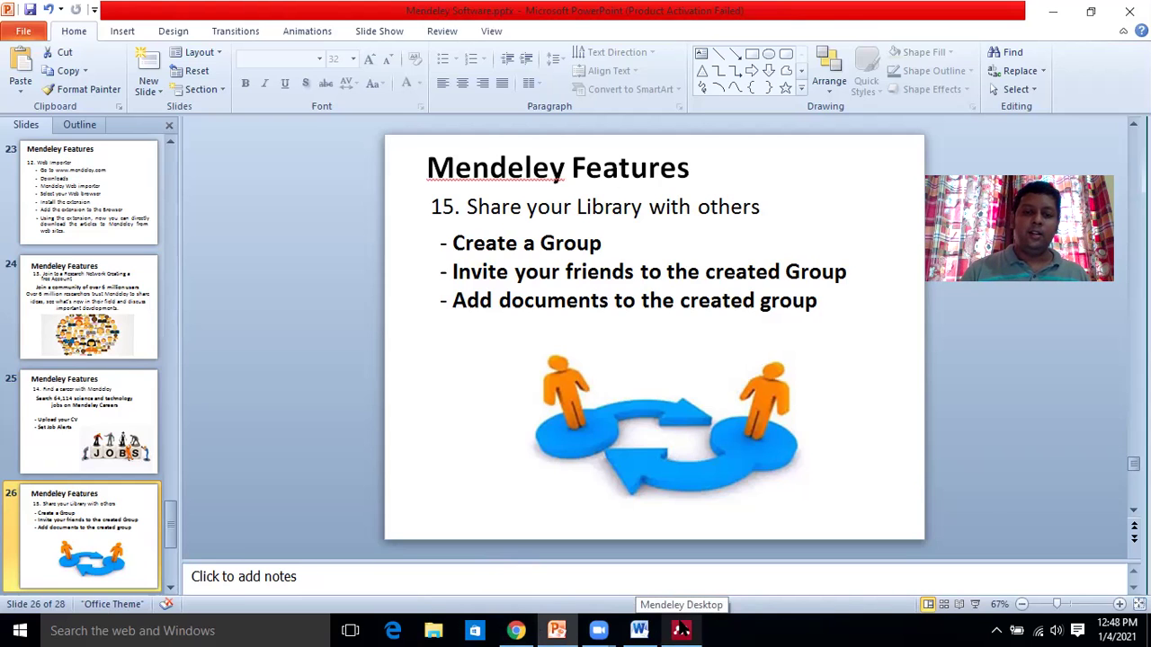
In Mendeley Desktop, scroll the sidebar down to Groups and choose Create Group....
click(681, 629)
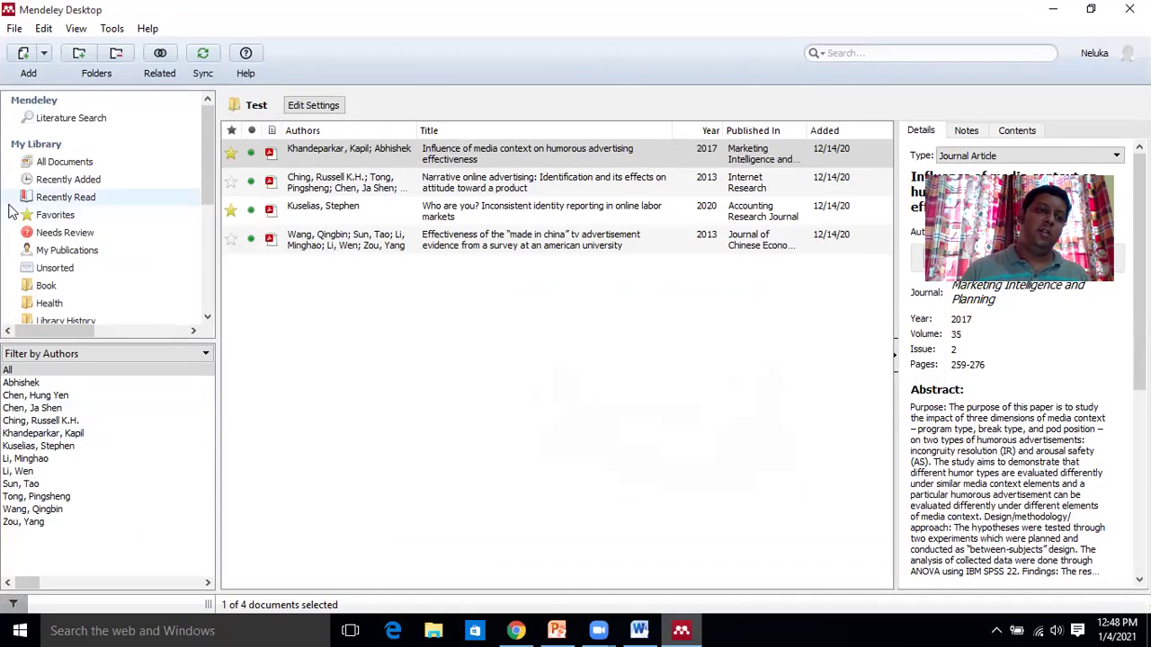
drag(207, 154, 216, 267)
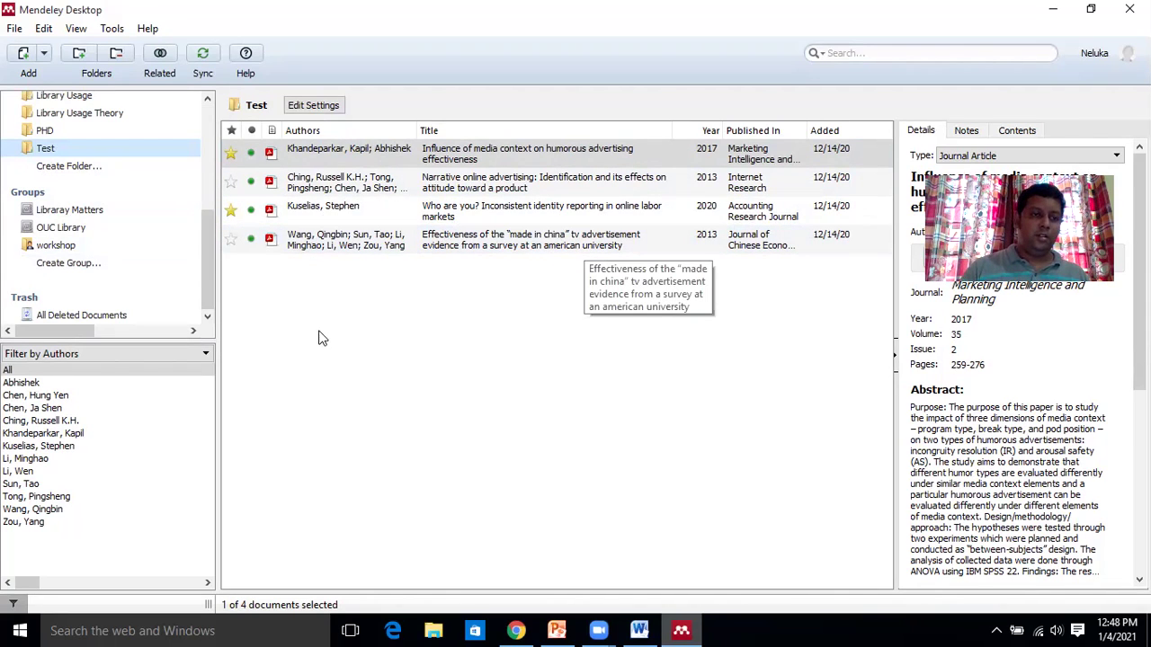
click(84, 267)
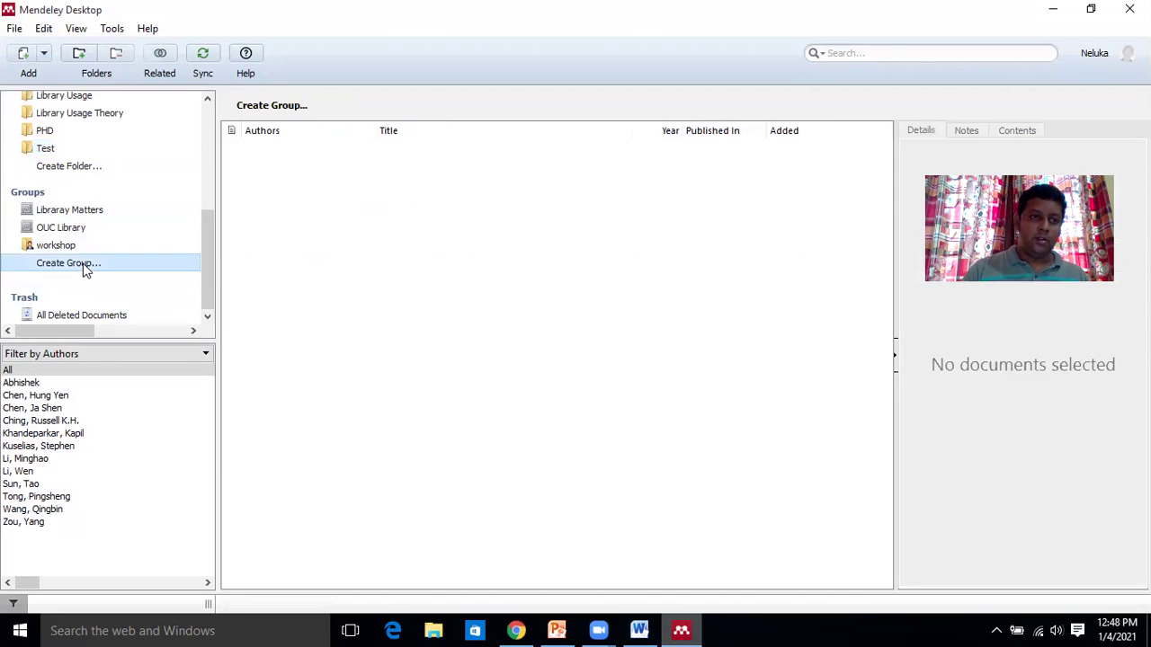